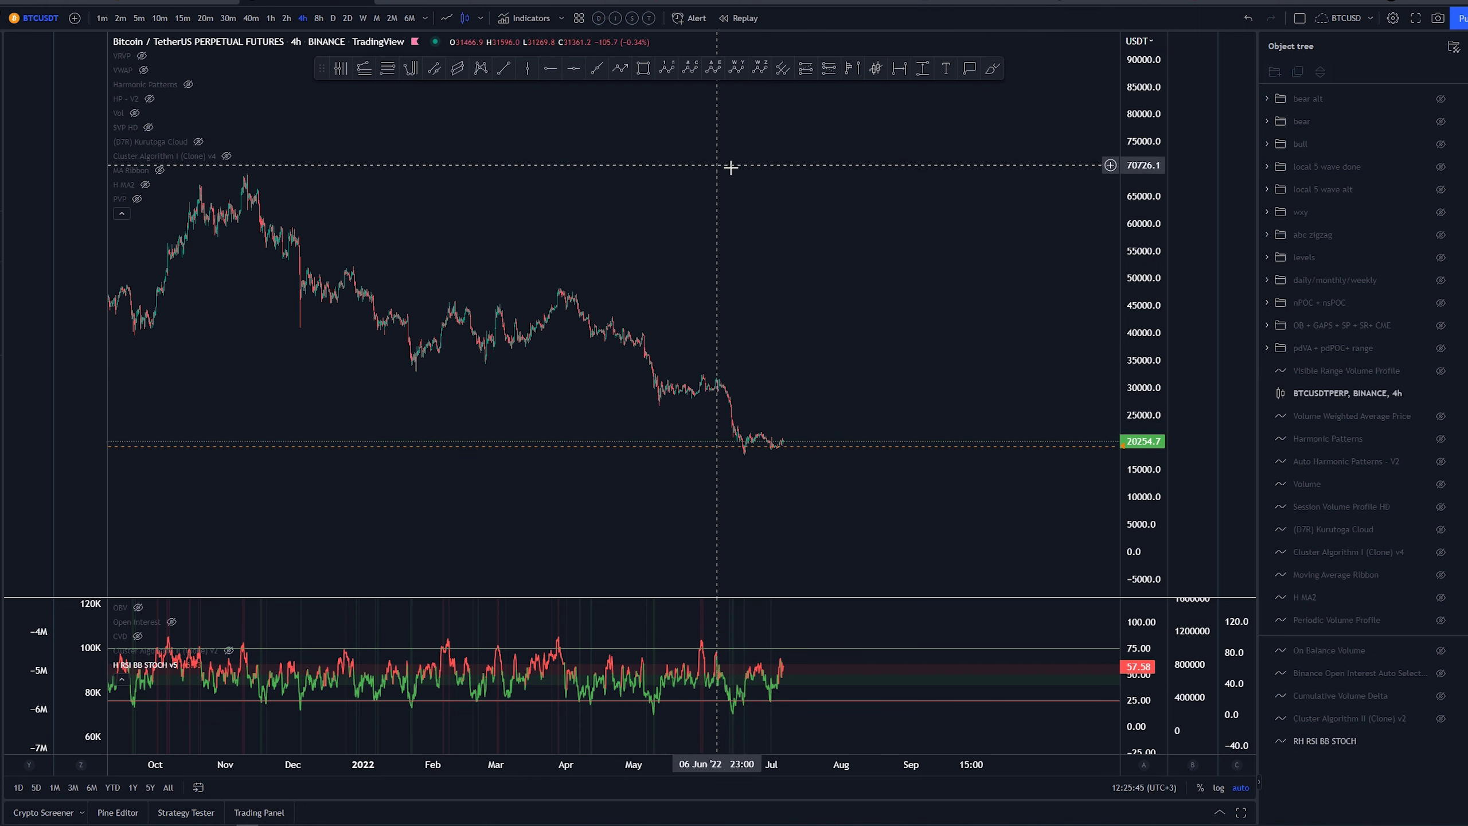
Hide the abc zigzag count and display the wxy count with its Fibonacci extension targets
left_click(1441, 234)
scroll(879, 246, "down", 1)
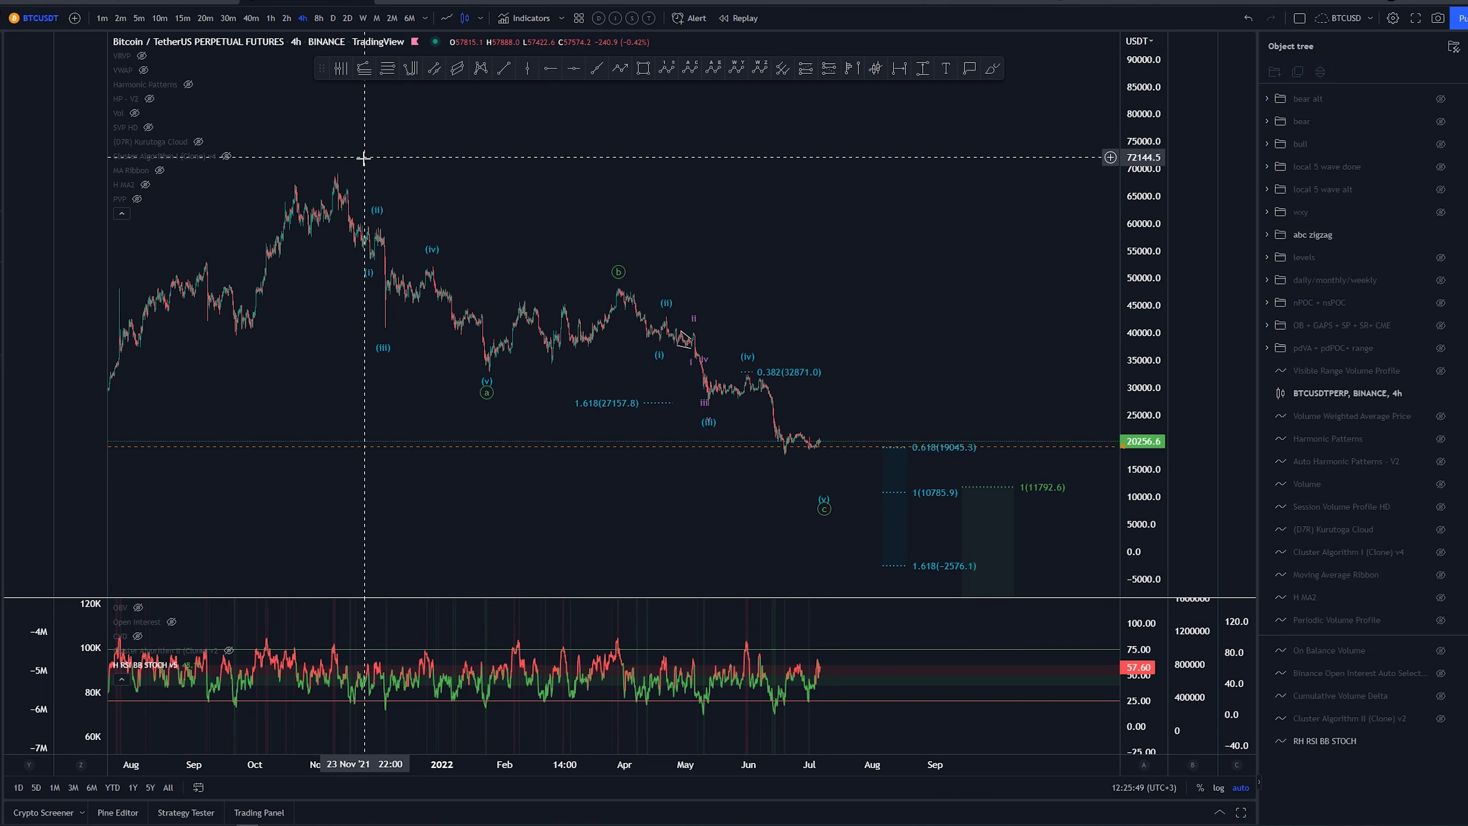
left_click(1443, 235)
left_click(1442, 213)
left_click_drag(665, 203, 537, 185)
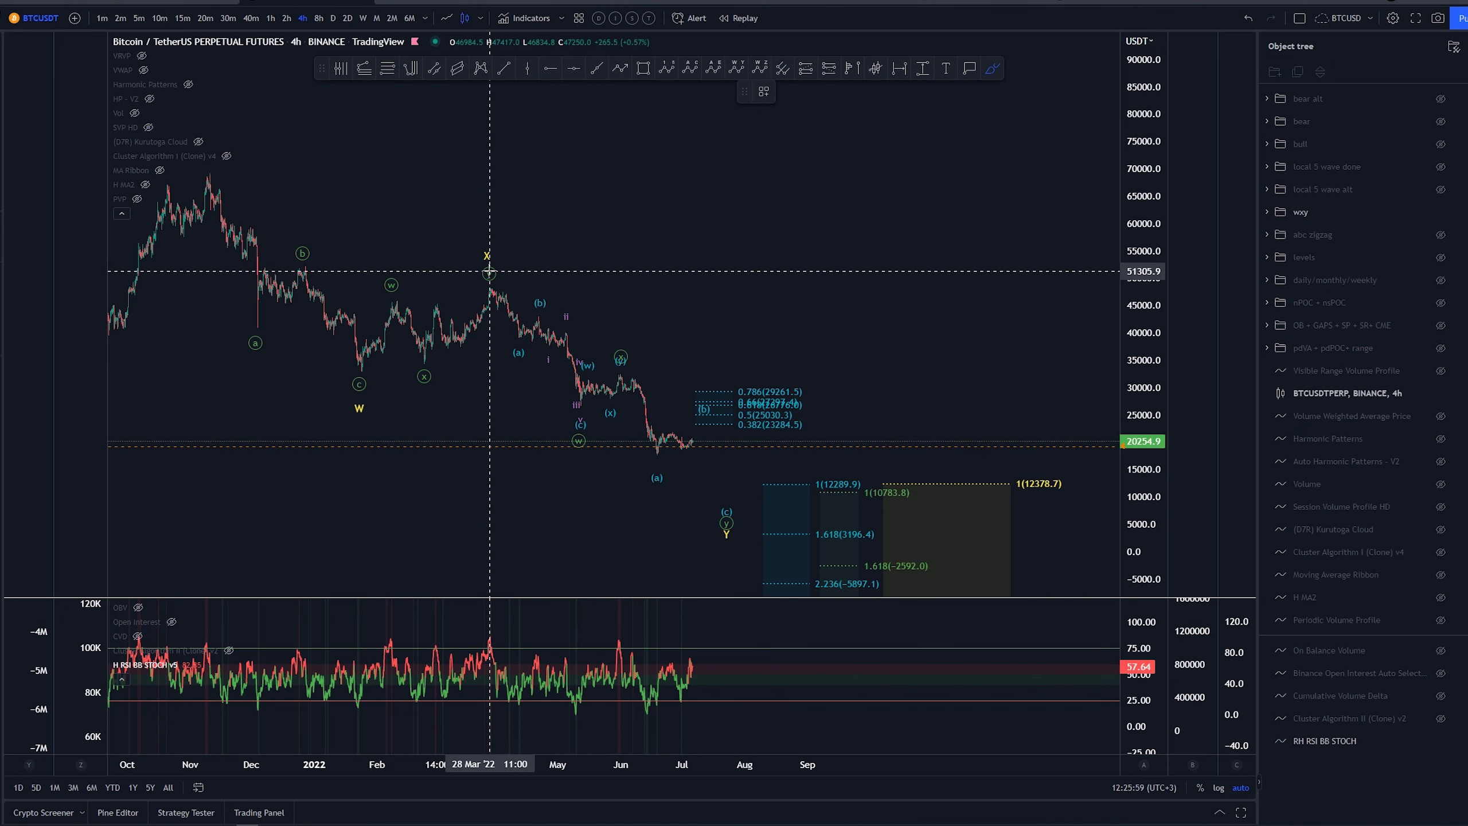
mouse_move(489, 271)
left_mouse_down()
mouse_move(547, 346)
mouse_move(633, 371)
mouse_move(724, 502)
left_mouse_up()
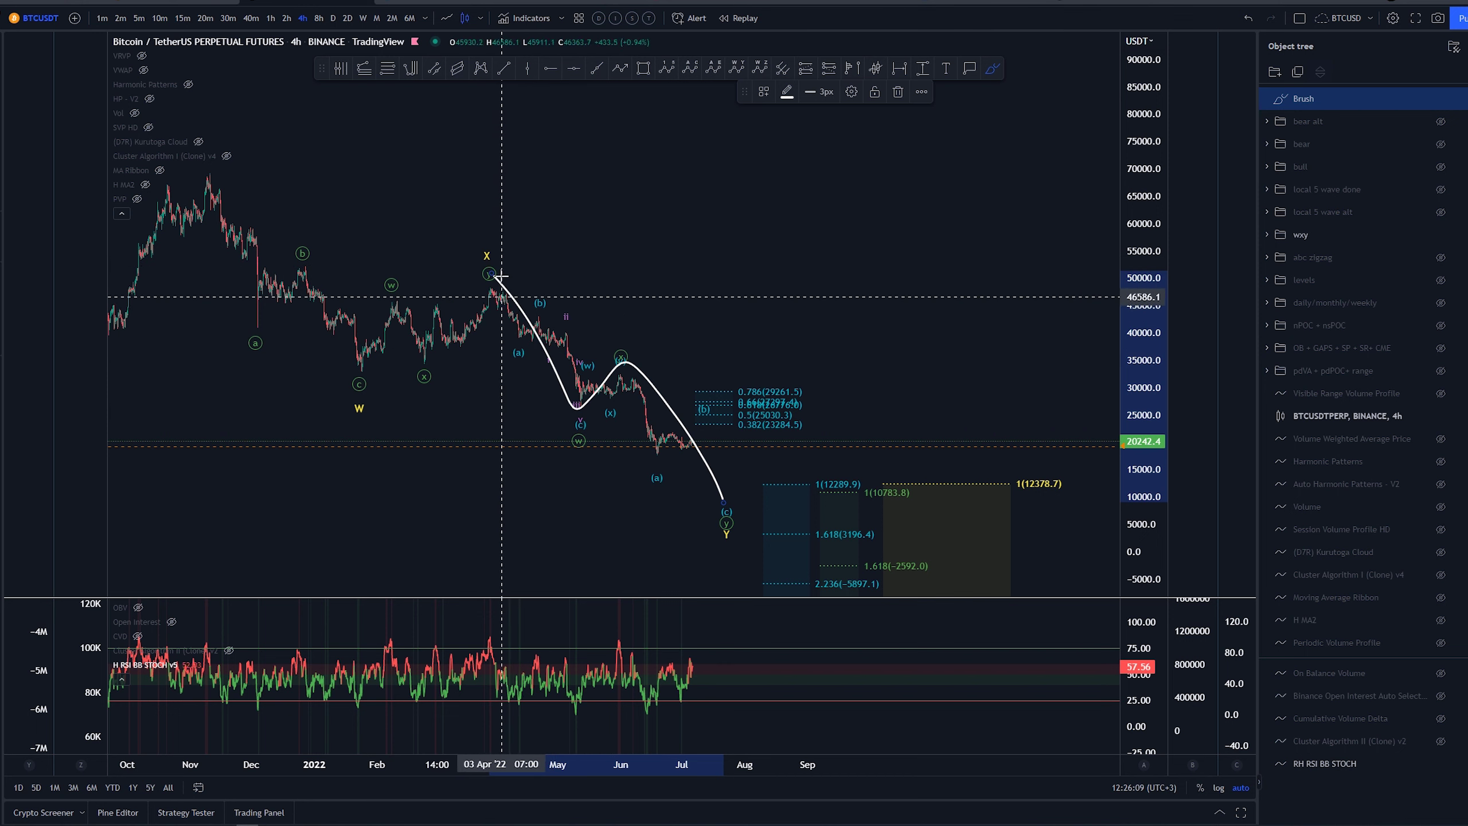
key("ctrl+z")
mouse_move(485, 269)
left_mouse_down()
mouse_move(536, 313)
mouse_move(572, 418)
mouse_move(621, 365)
mouse_move(696, 423)
mouse_move(739, 504)
left_mouse_up()
key("ctrl+z")
key("ctrl+z")
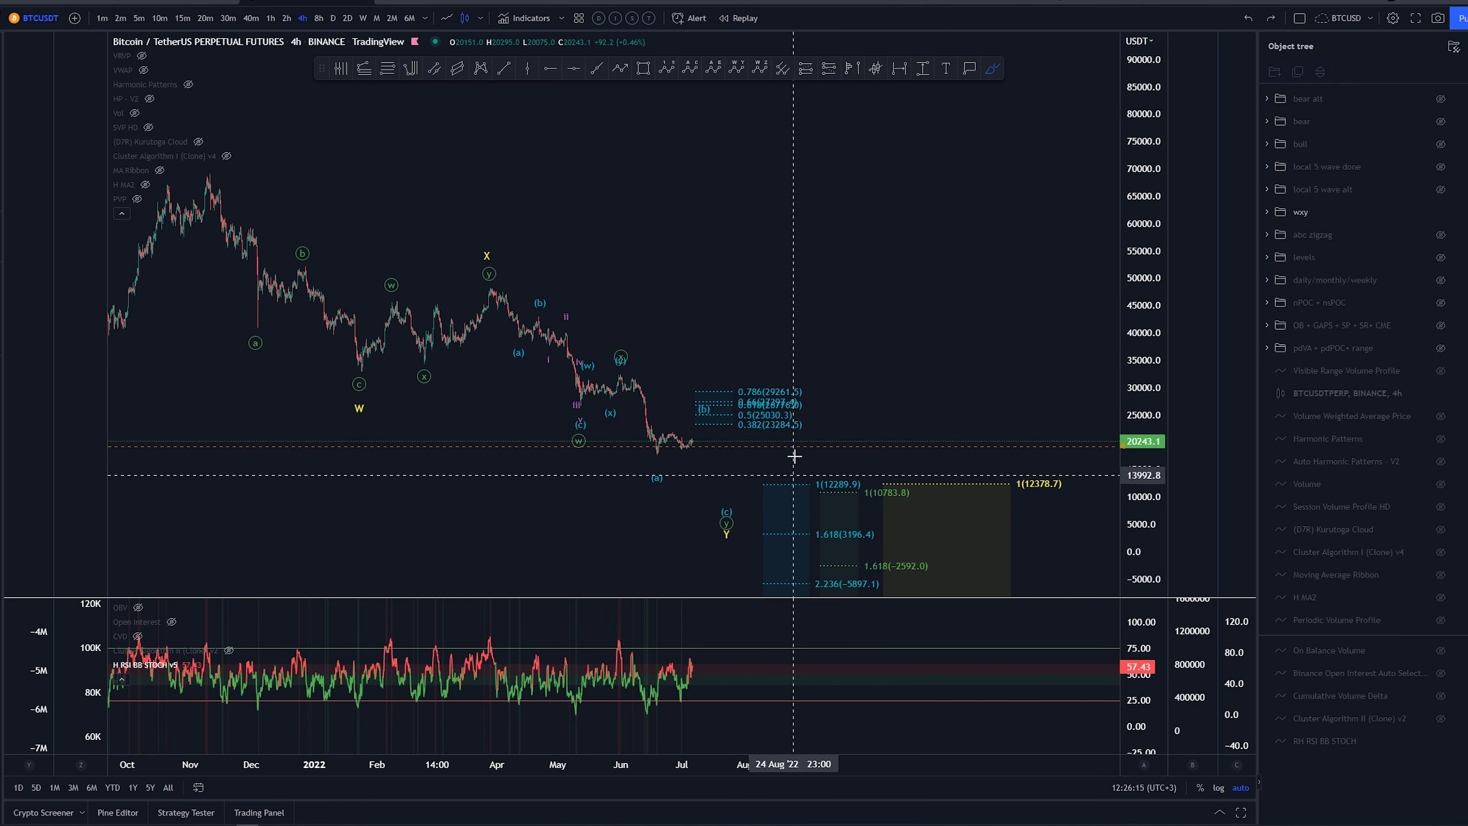
mouse_move(831, 504)
left_mouse_down()
mouse_move(775, 500)
mouse_move(856, 470)
mouse_move(1058, 476)
mouse_move(1061, 508)
left_mouse_up()
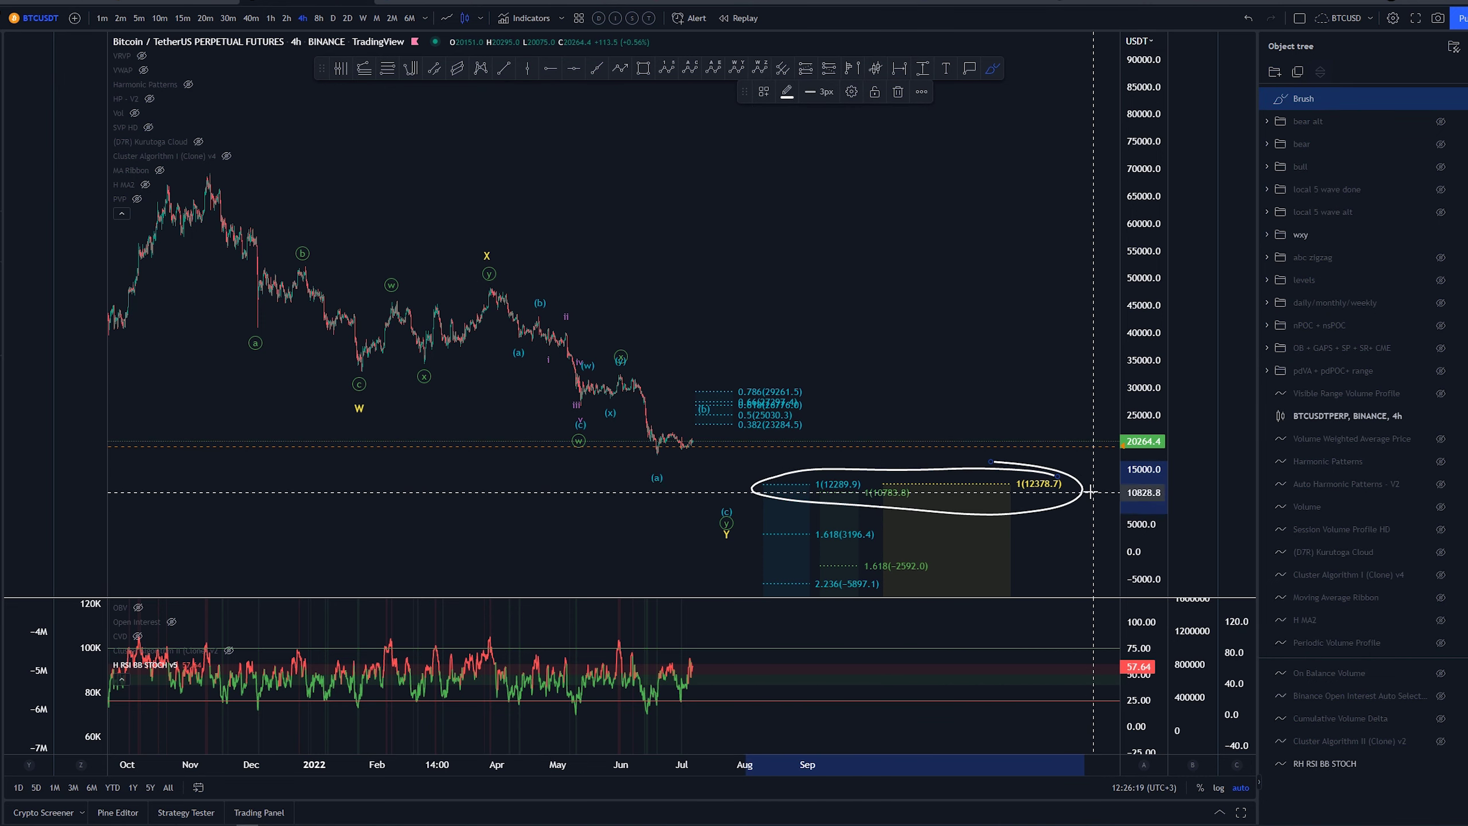
key("Delete")
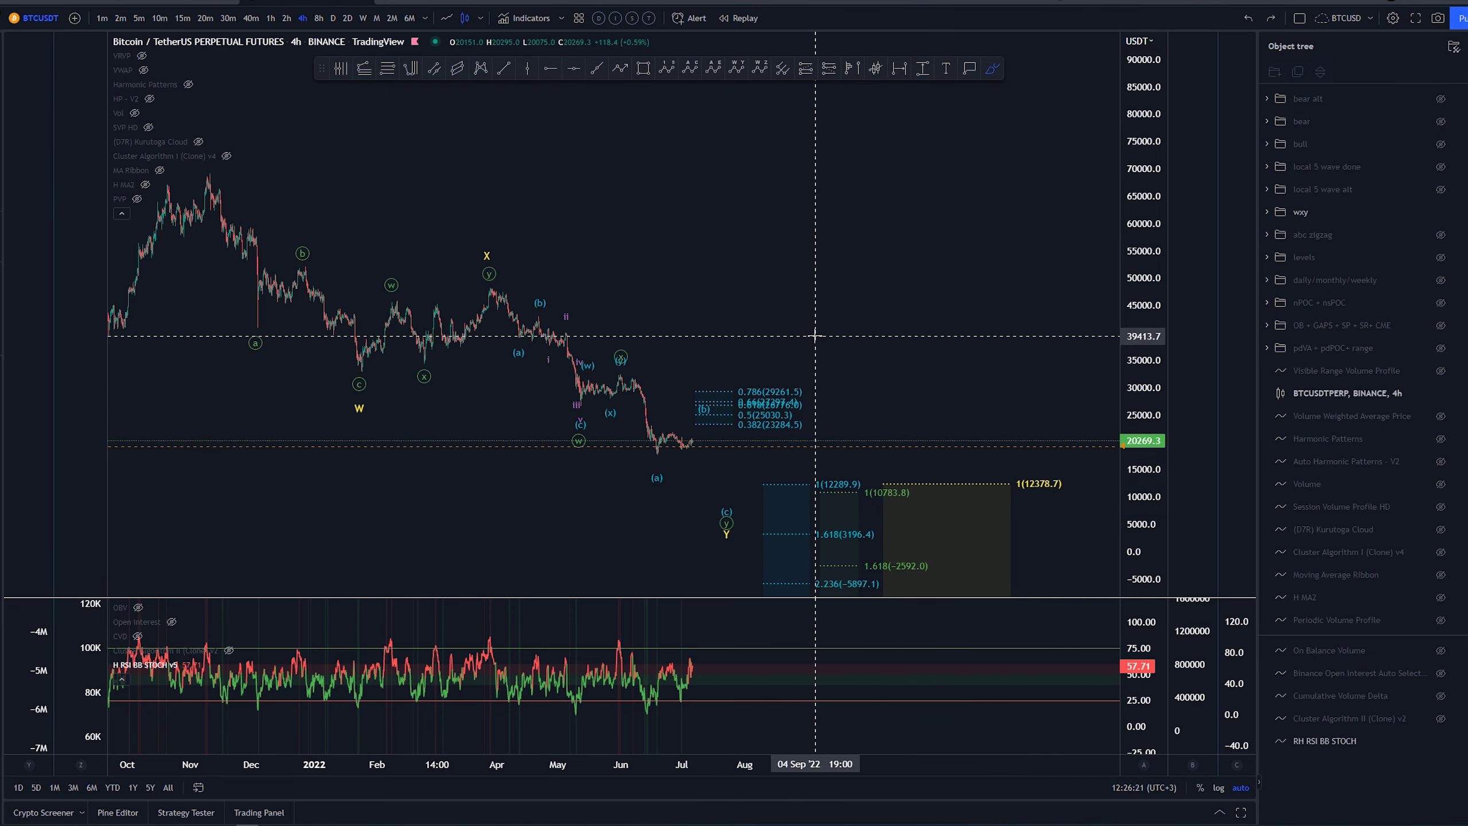
mouse_move(813, 334)
left_mouse_down()
mouse_move(822, 293)
mouse_move(846, 306)
left_mouse_up()
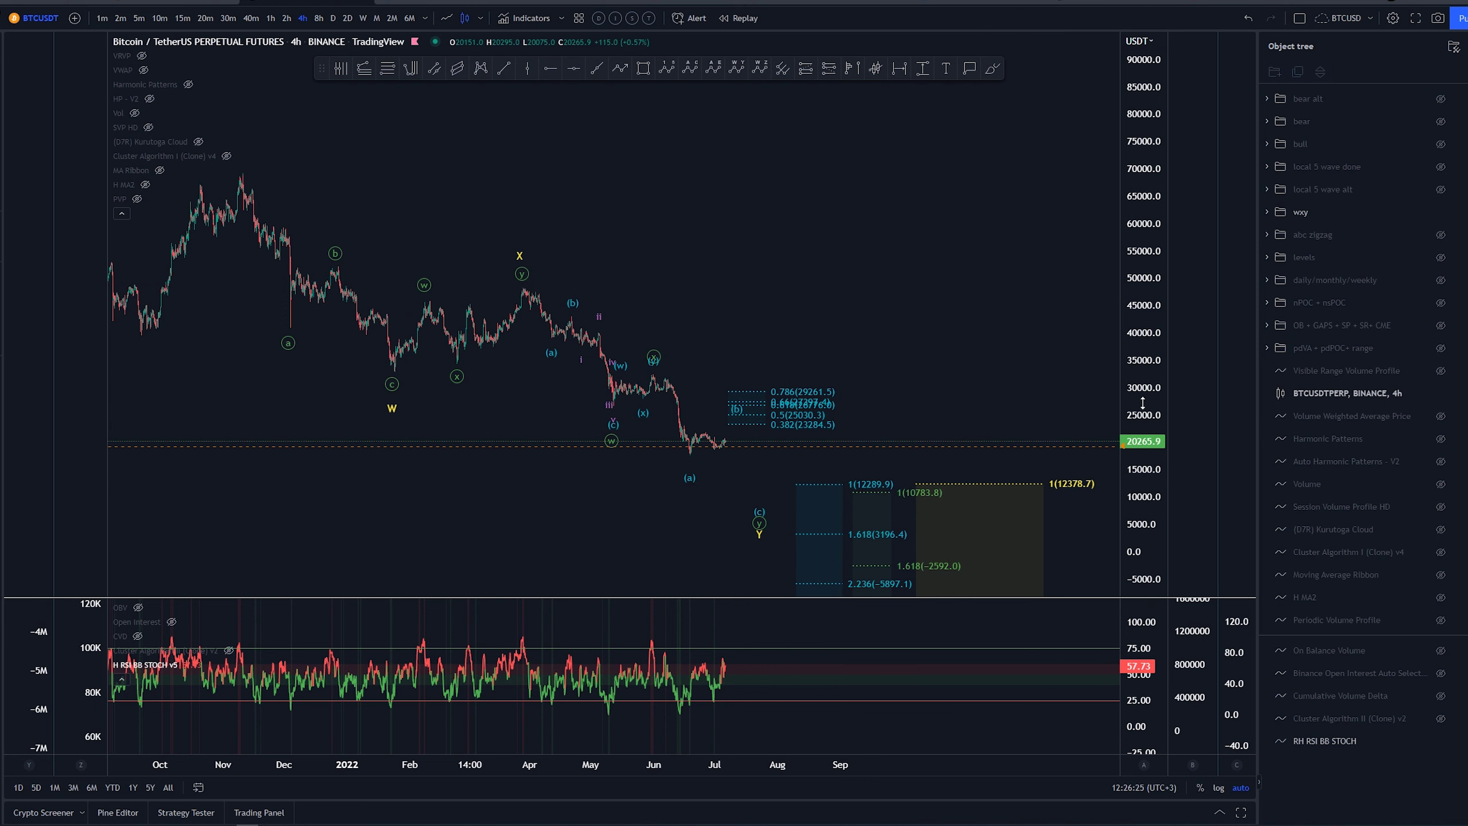
Drag the blue Fib extension's third anchor down so its 1 target reads 8559.6
left_click_drag(1143, 403, 1143, 345)
left_click_drag(989, 293, 937, 243)
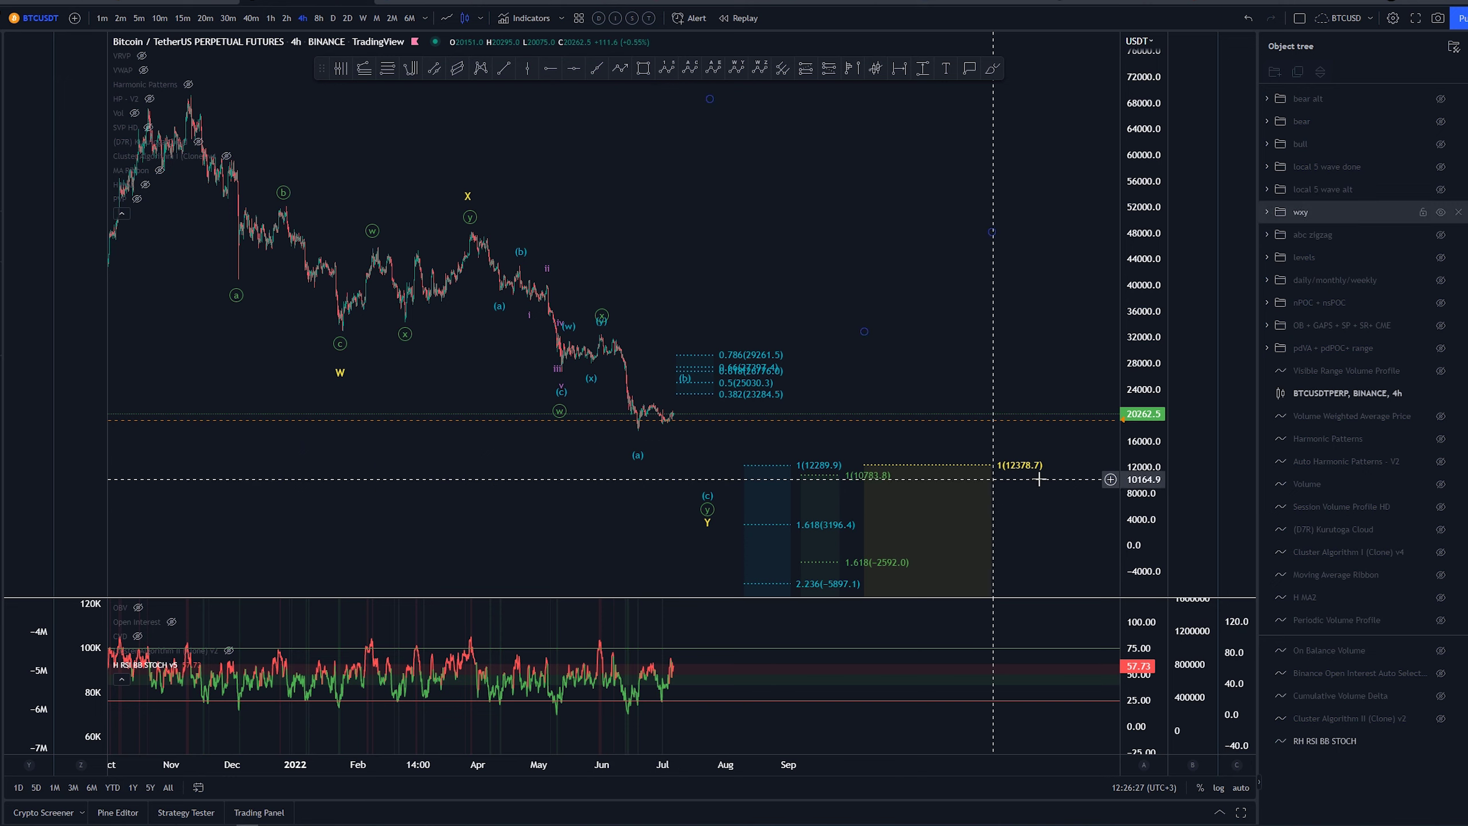
left_click_drag(981, 319, 938, 307)
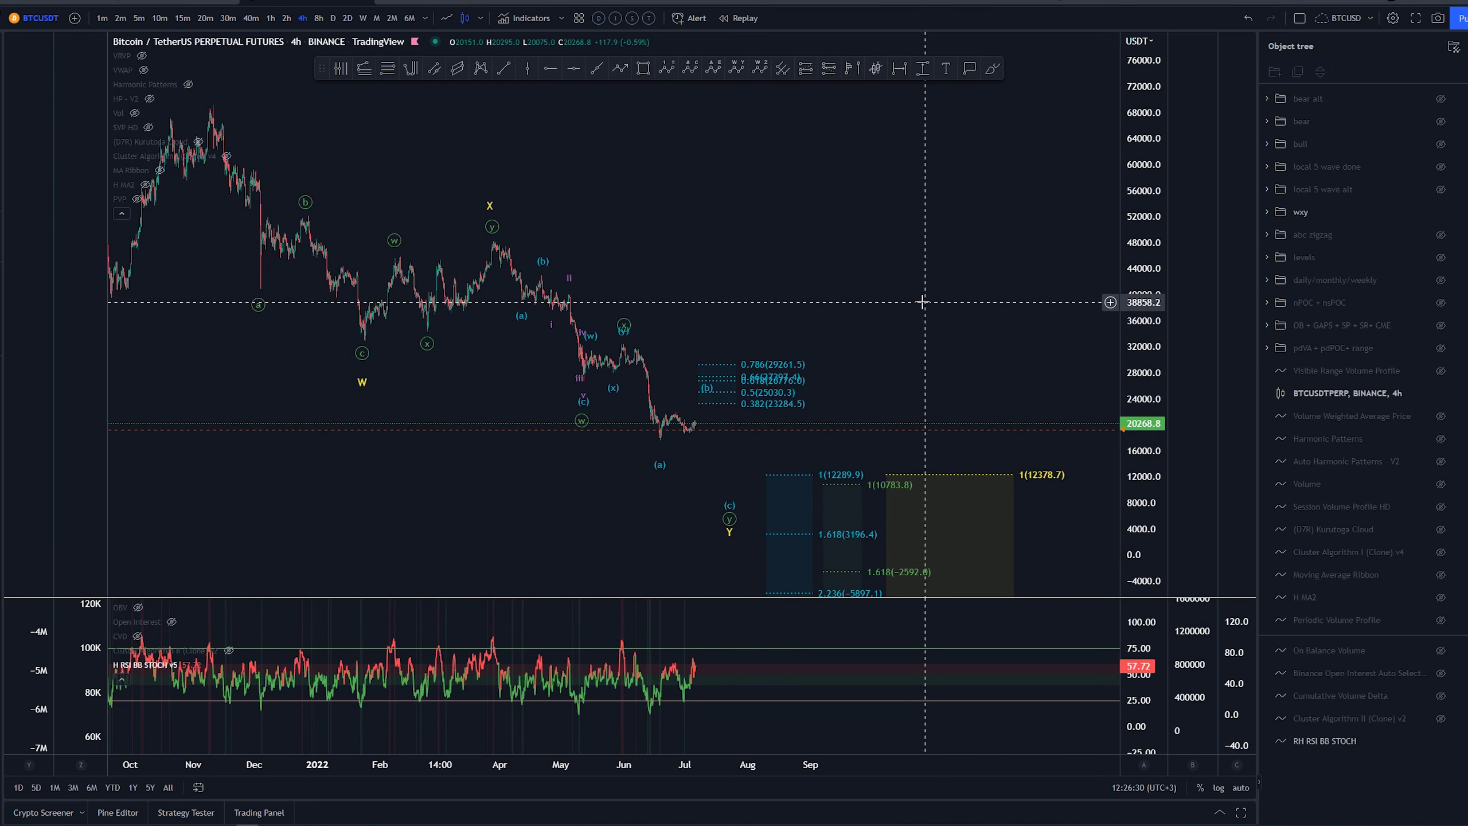
left_click(782, 481)
left_click_drag(813, 381, 818, 392)
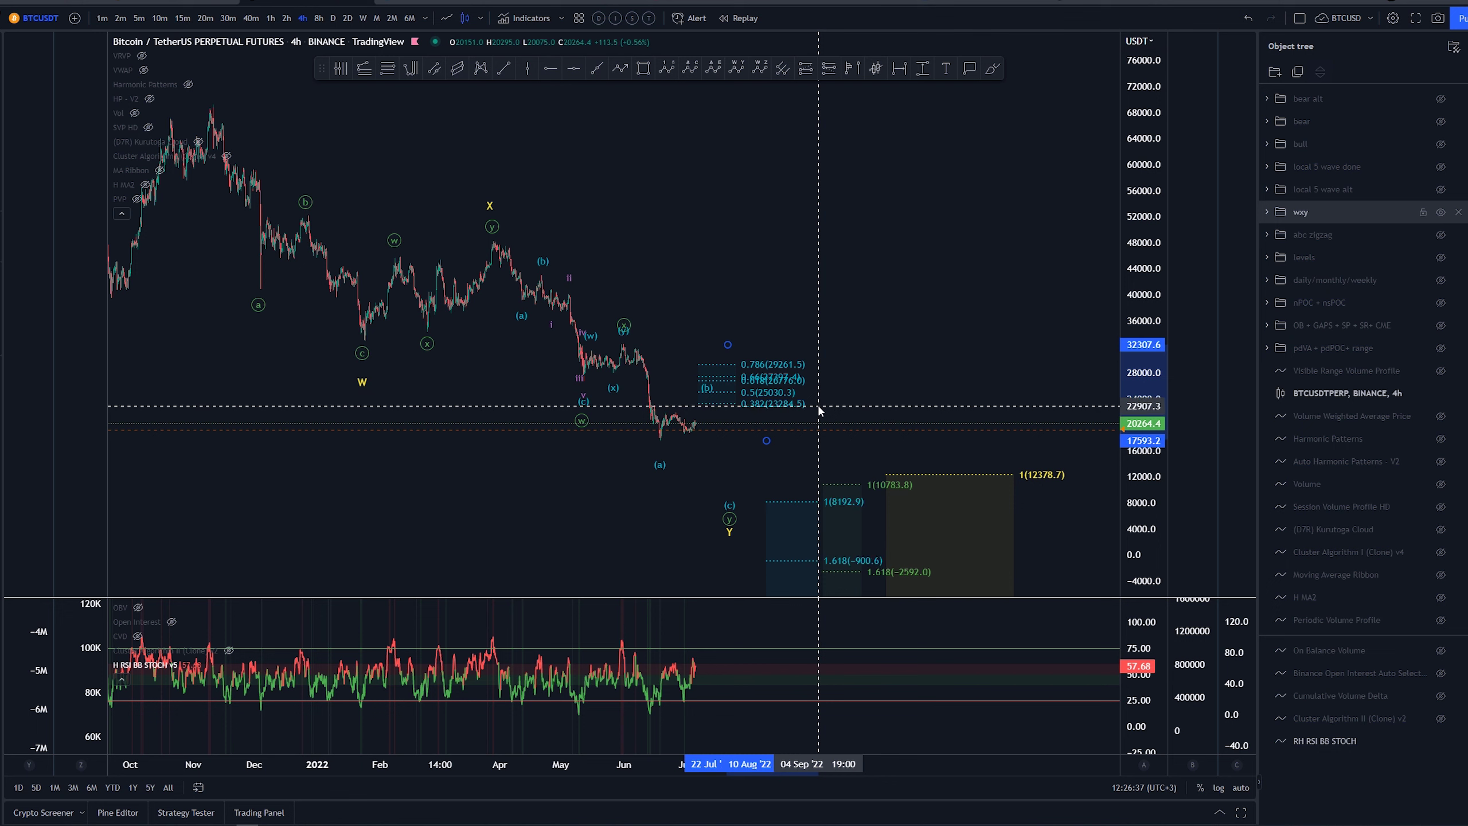
left_click_drag(819, 404, 819, 403)
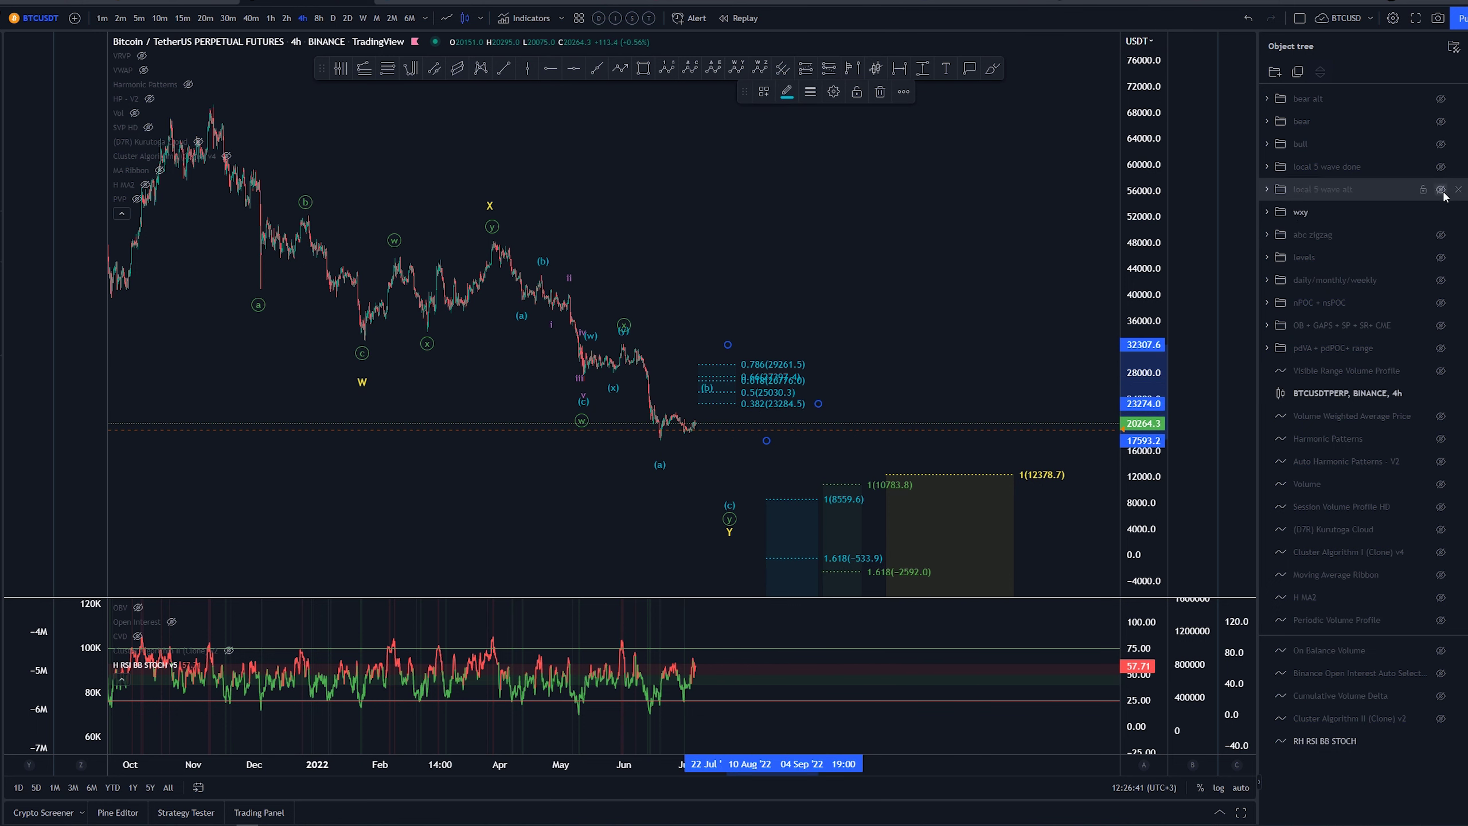
Switch to the 1h timeframe, show the local 5 wave alt count and hide wxy
left_click(267, 18)
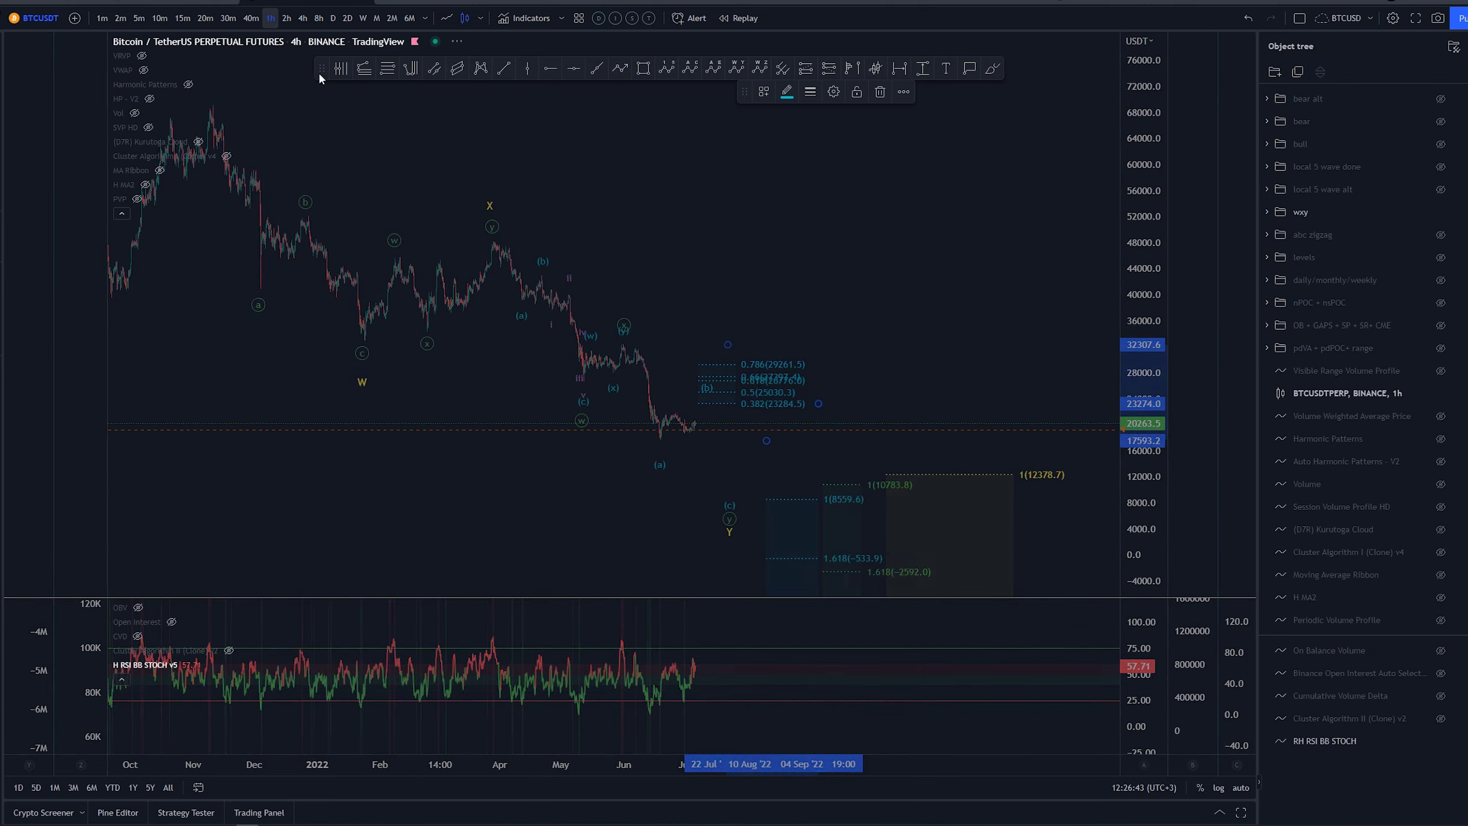
scroll(836, 363, "down", 5)
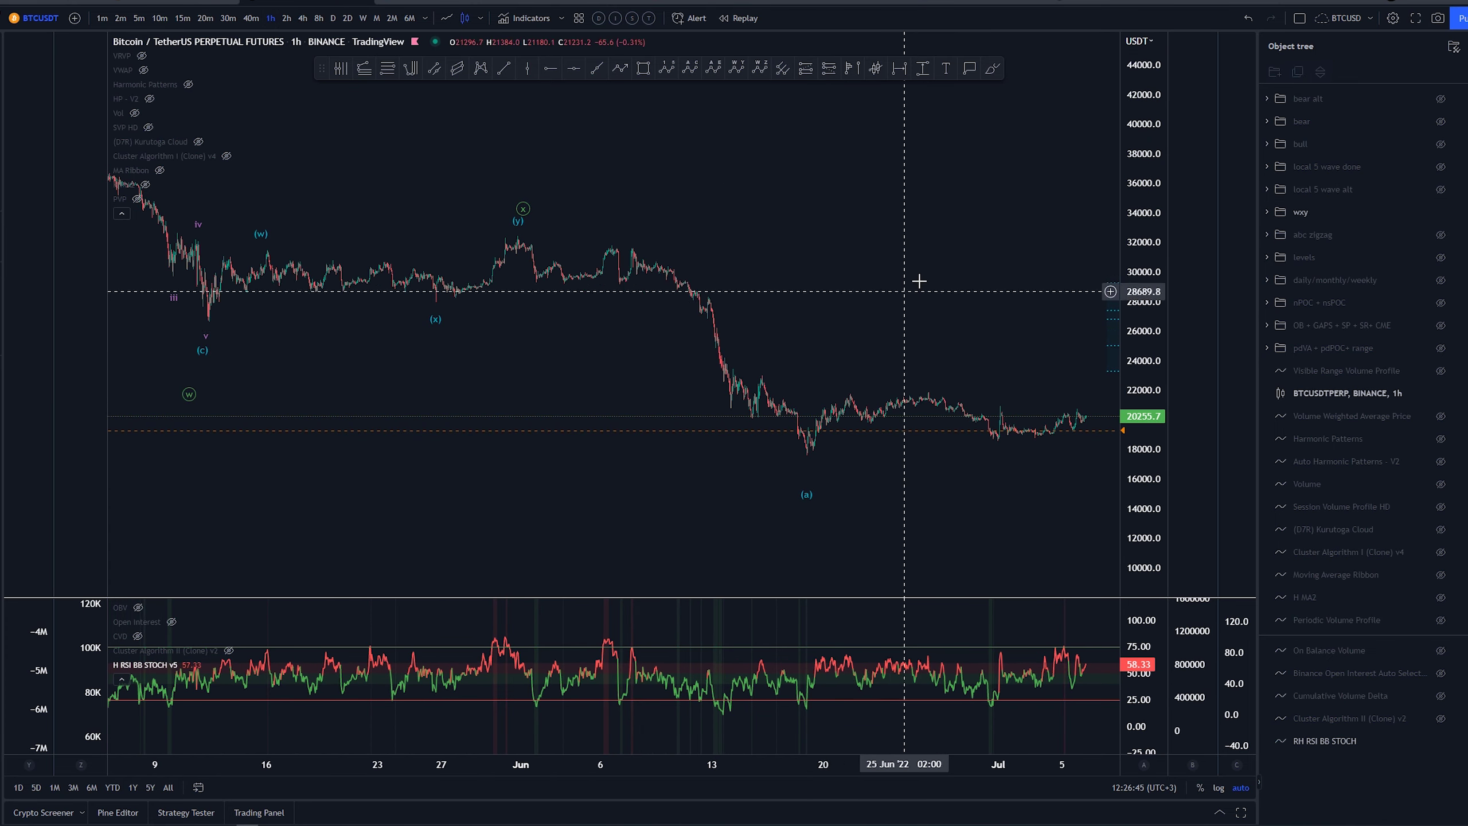
left_click_drag(930, 282, 709, 273)
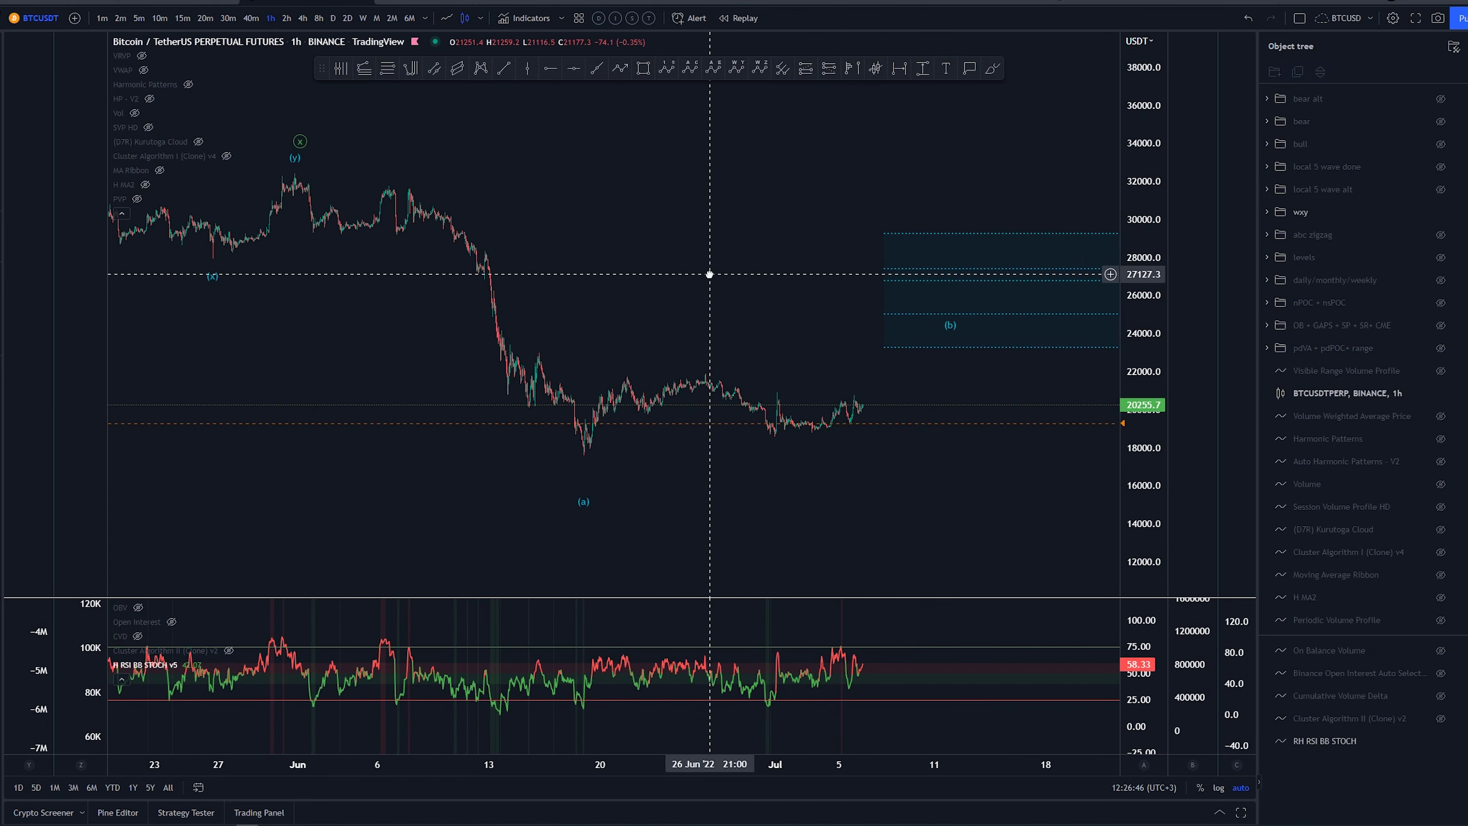
left_click(1442, 212)
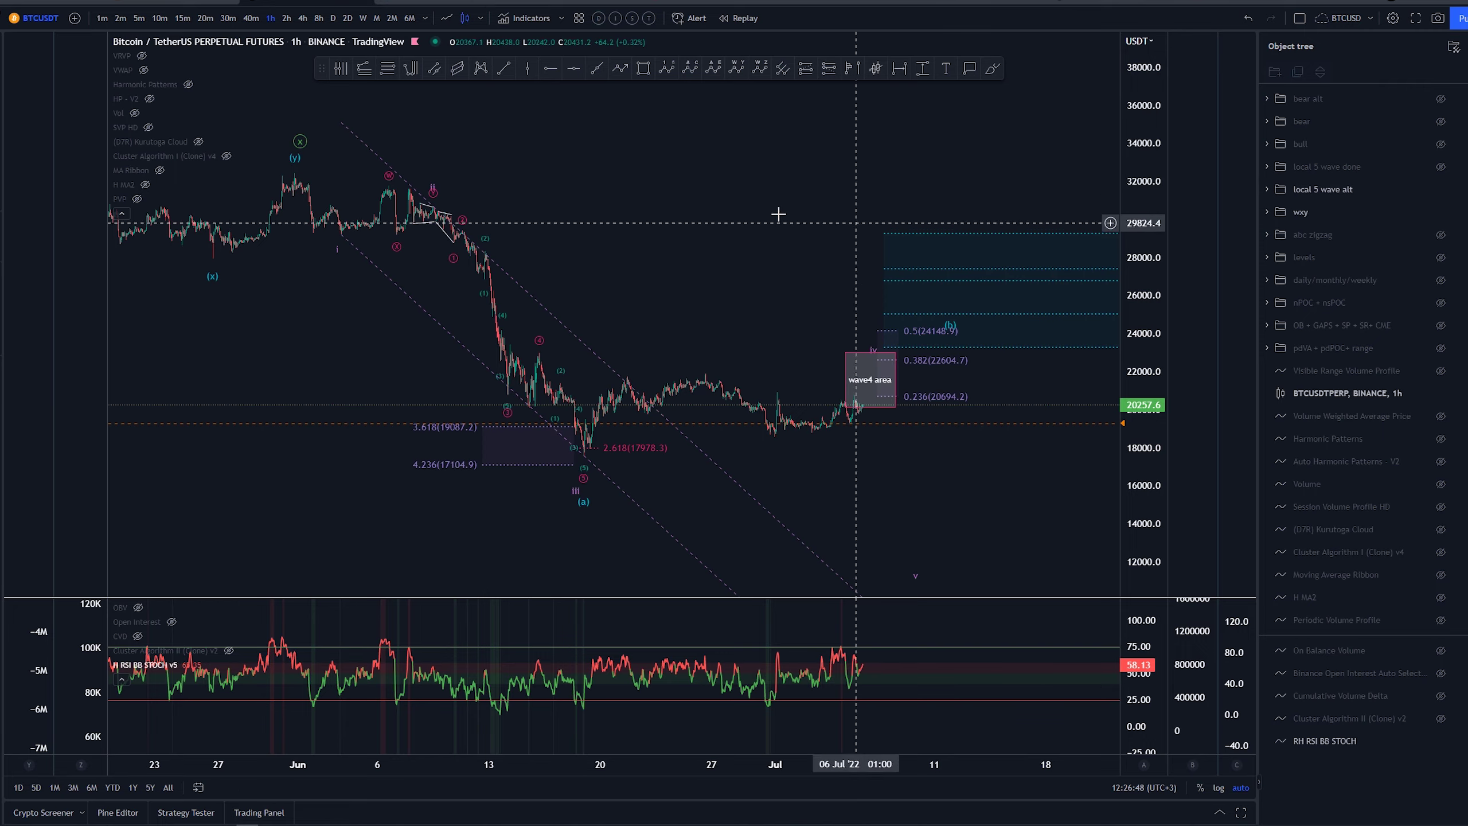
left_click(1441, 213)
scroll(838, 210, "down", 2)
Drag the local 5 wave alt count's wave4 area box further right in time
left_click_drag(890, 210, 771, 212)
left_click_drag(1145, 354, 1290, 286)
left_click_drag(992, 237, 946, 250)
left_click(766, 376)
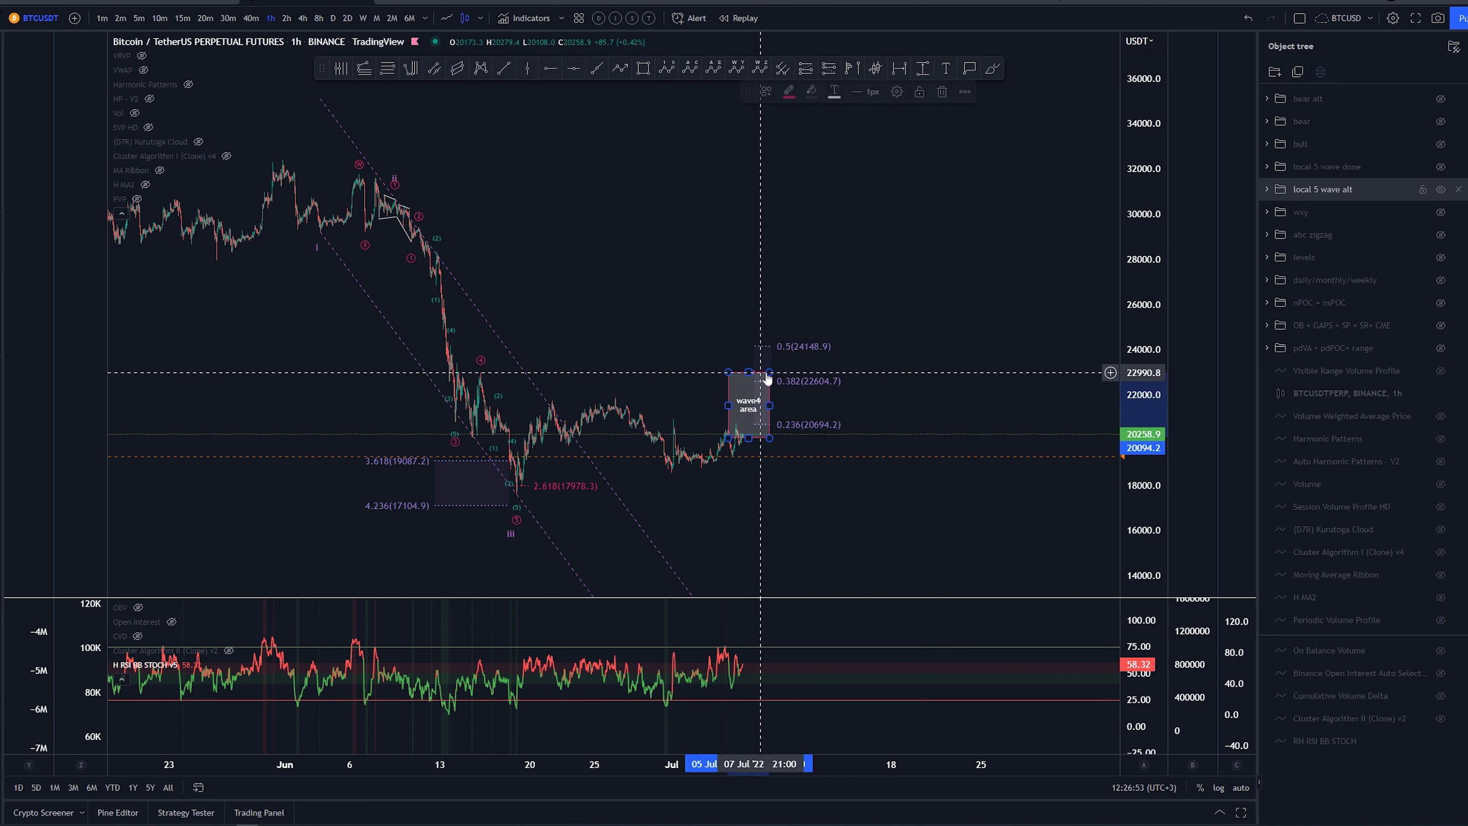
left_click_drag(767, 377, 824, 377)
left_click(750, 379)
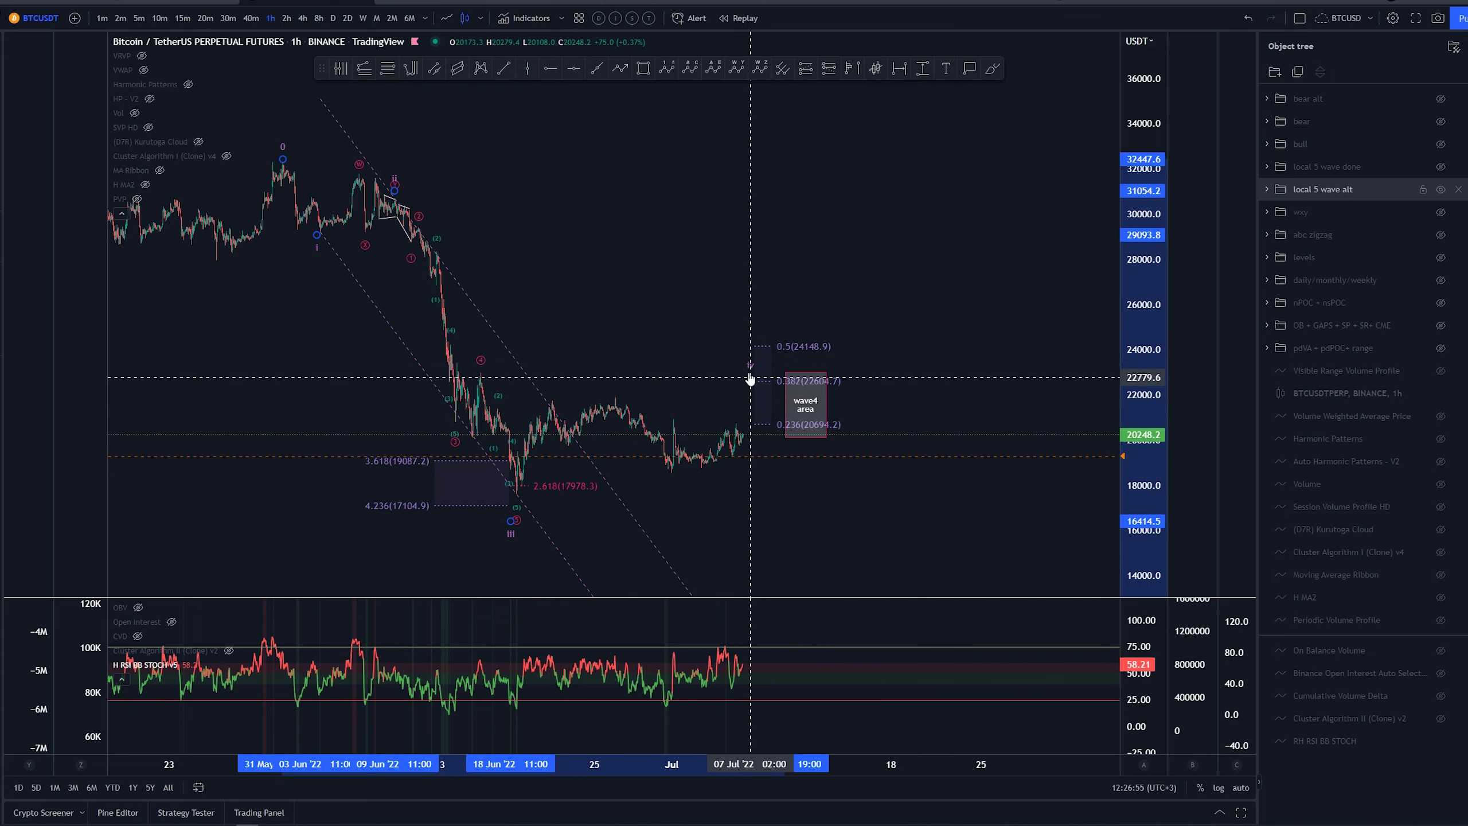
left_click(810, 301)
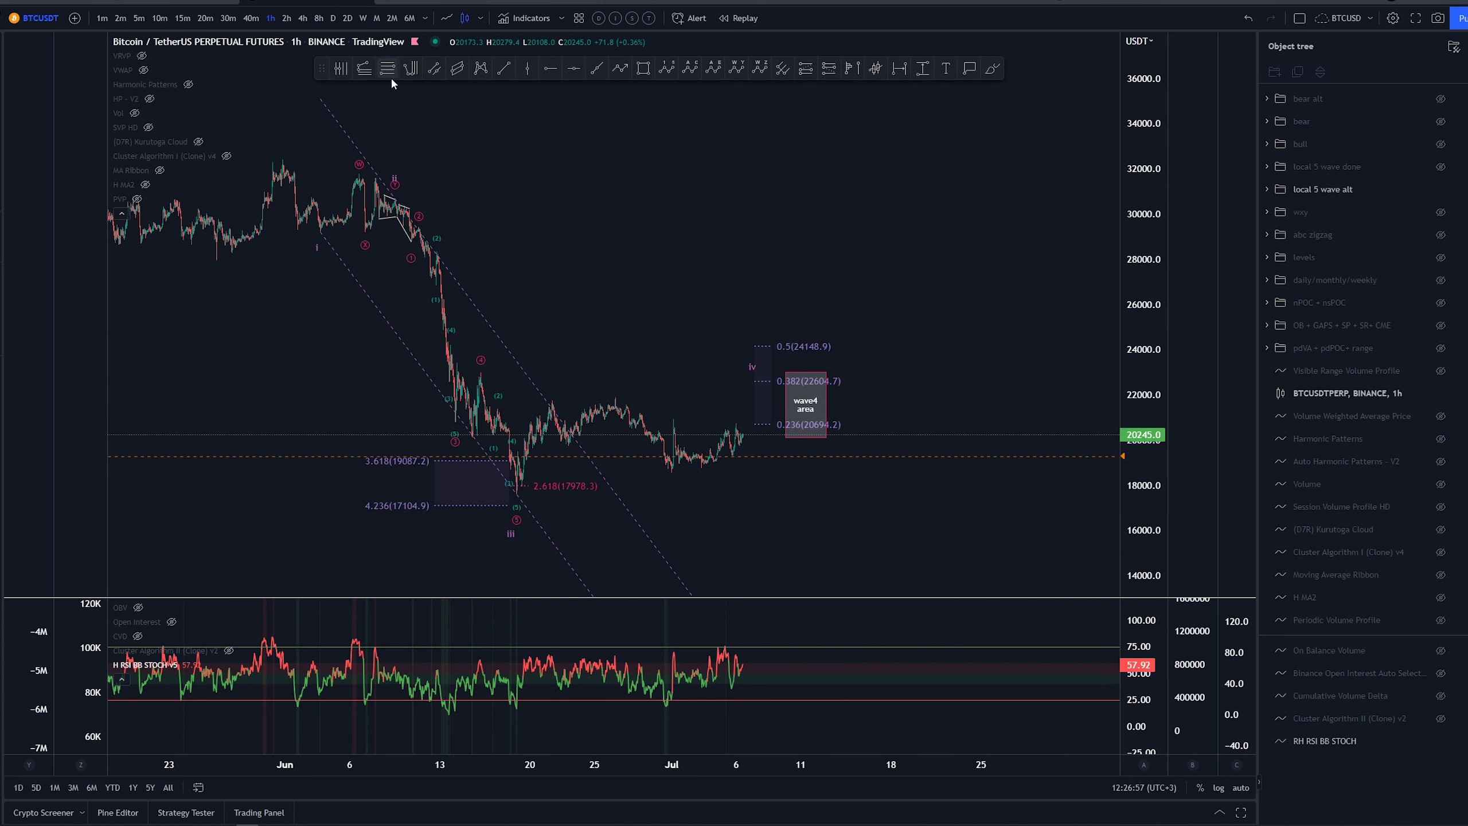
left_click(411, 69)
left_click(320, 368)
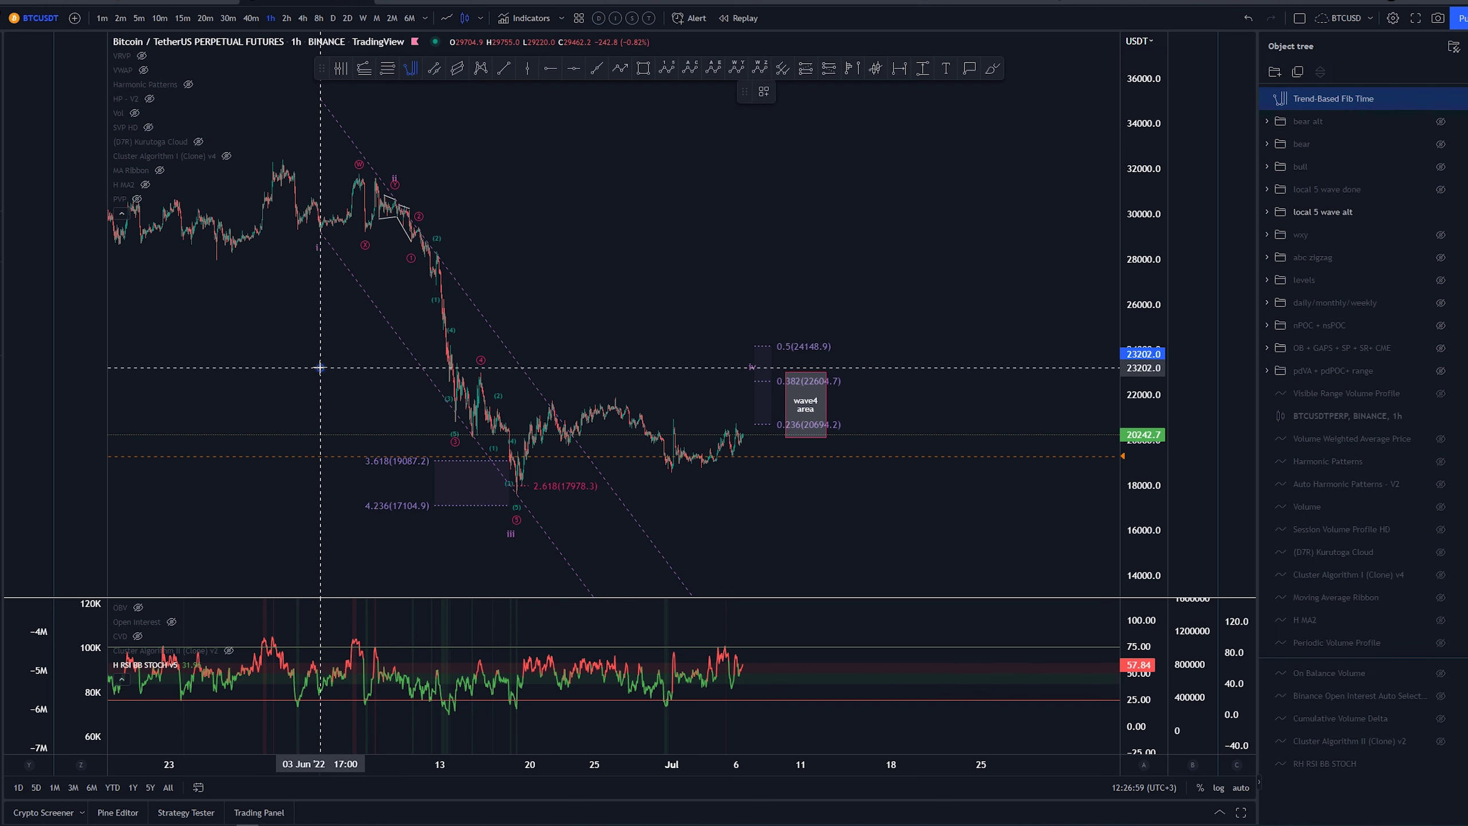
left_click(394, 368)
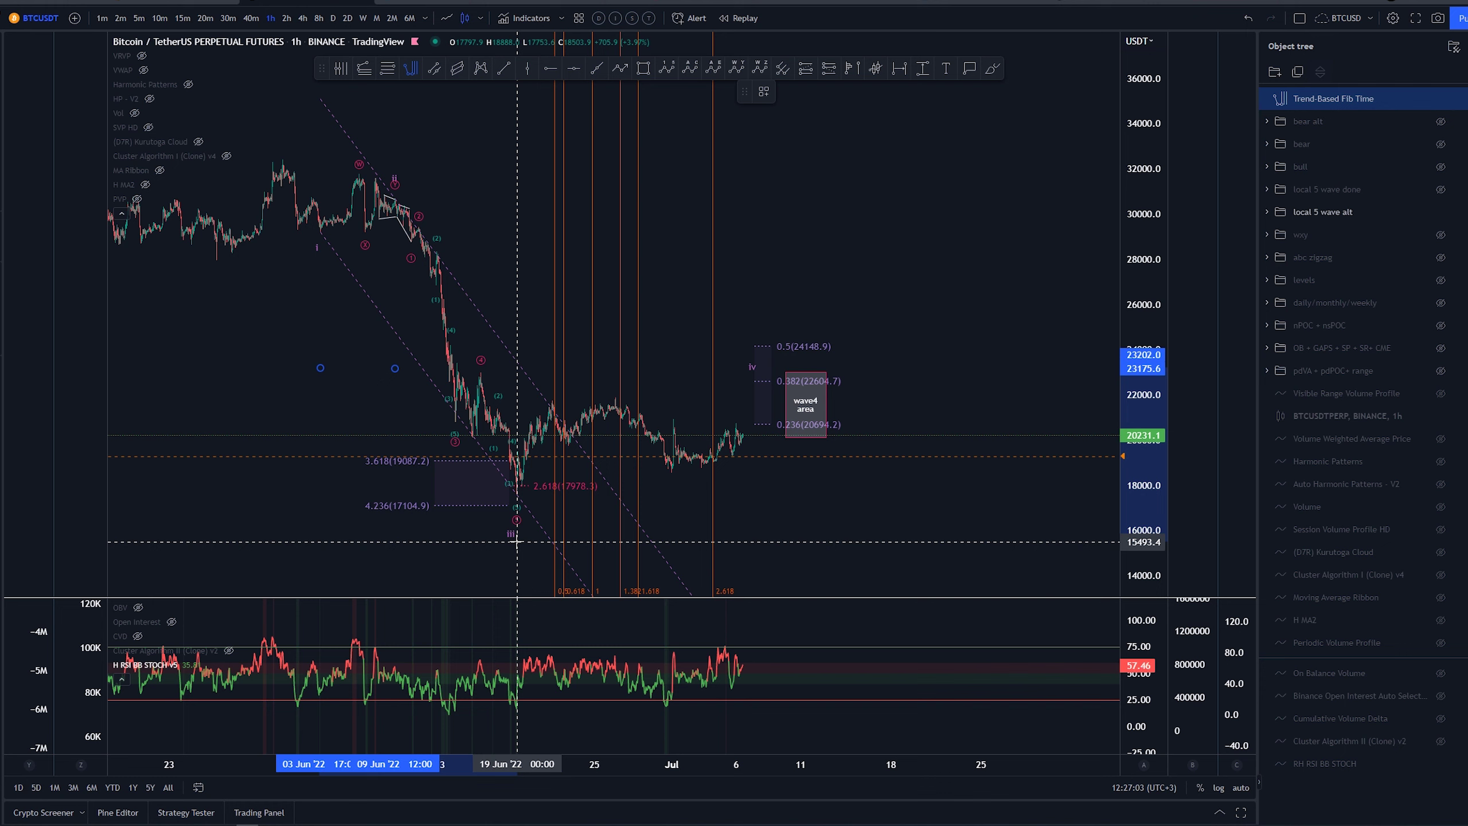
key("Escape")
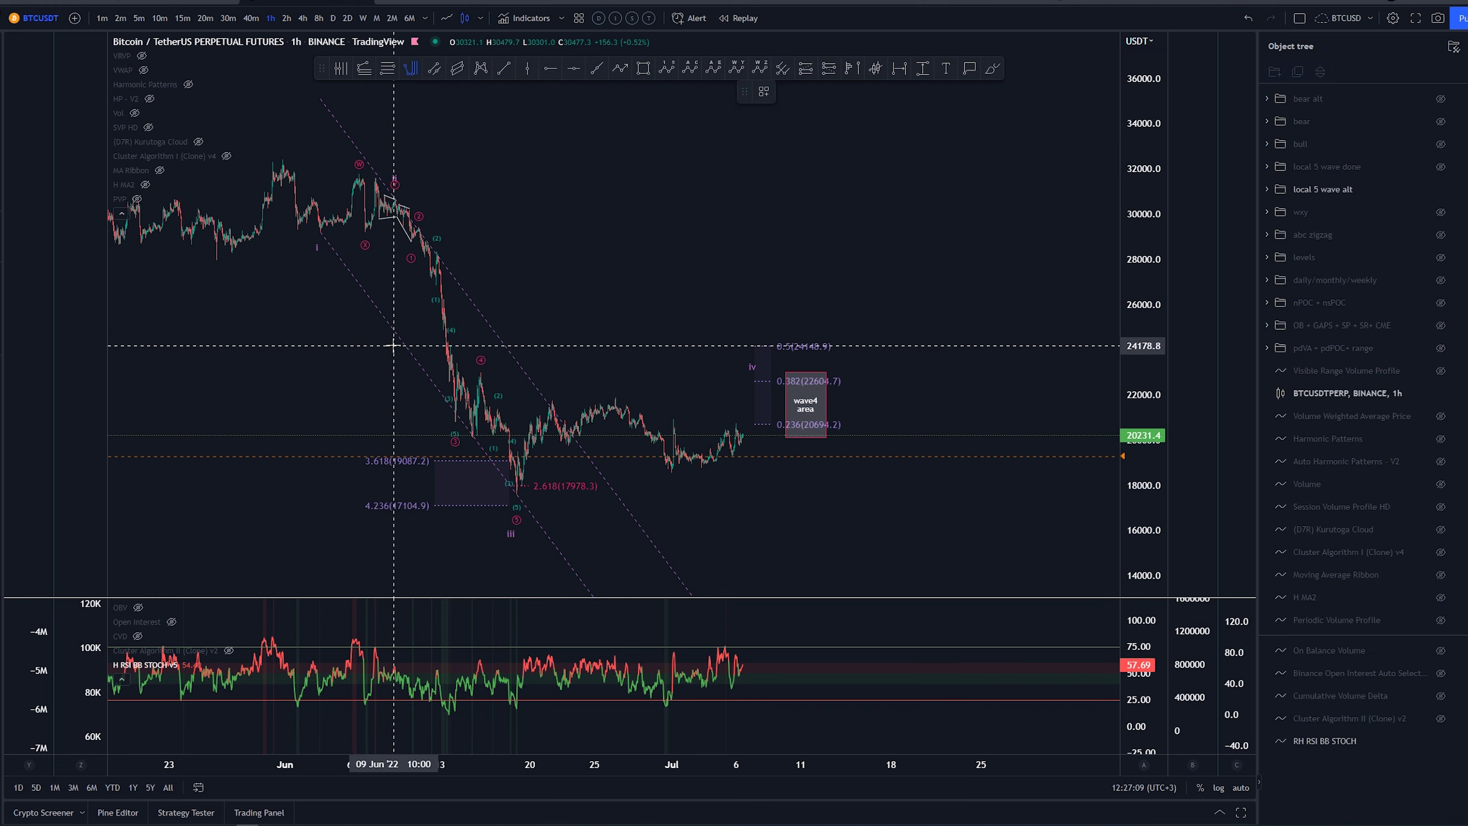
left_click(394, 346)
left_click(517, 518)
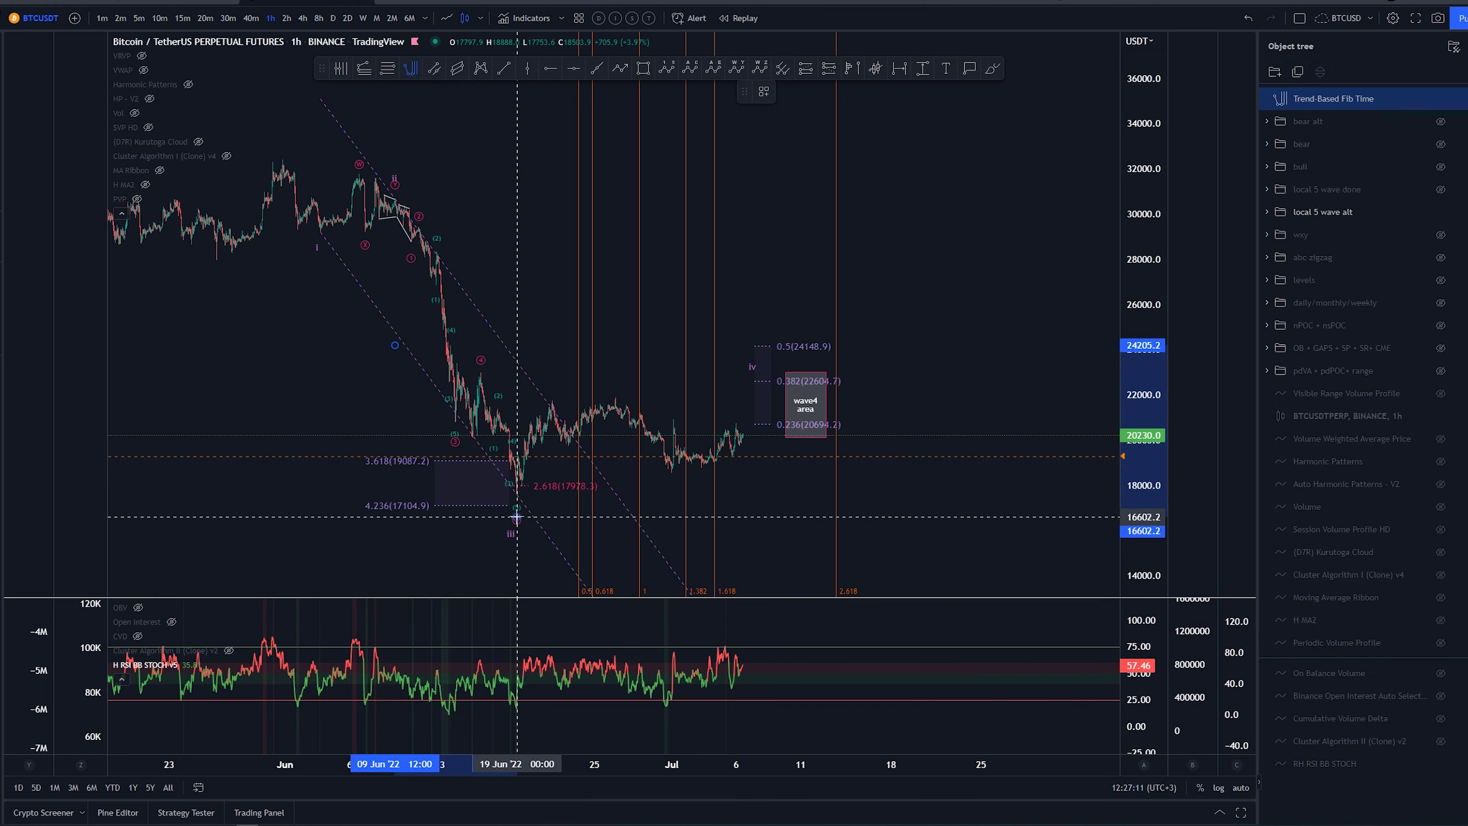
left_click(517, 518)
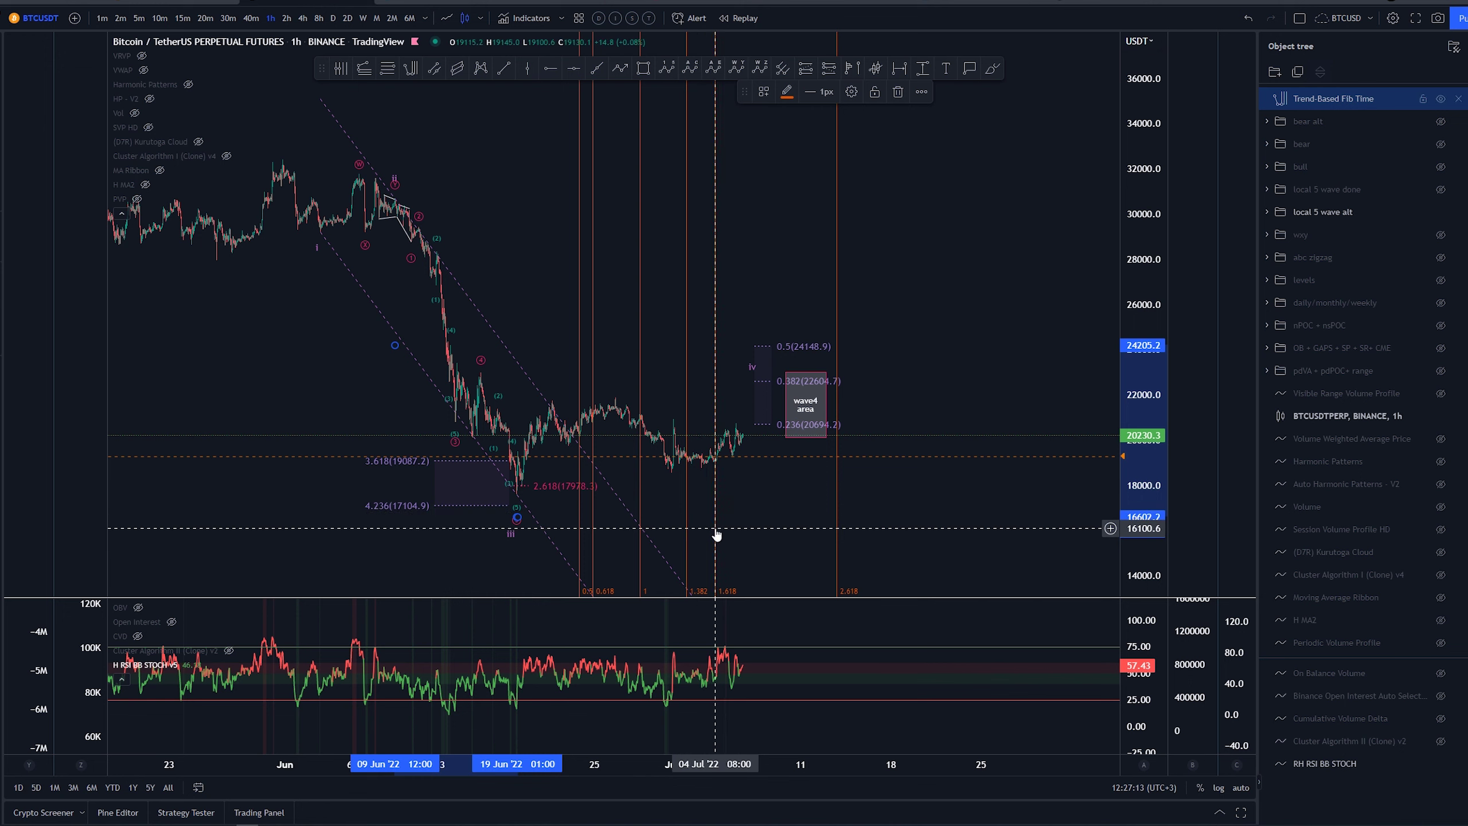
key("Delete")
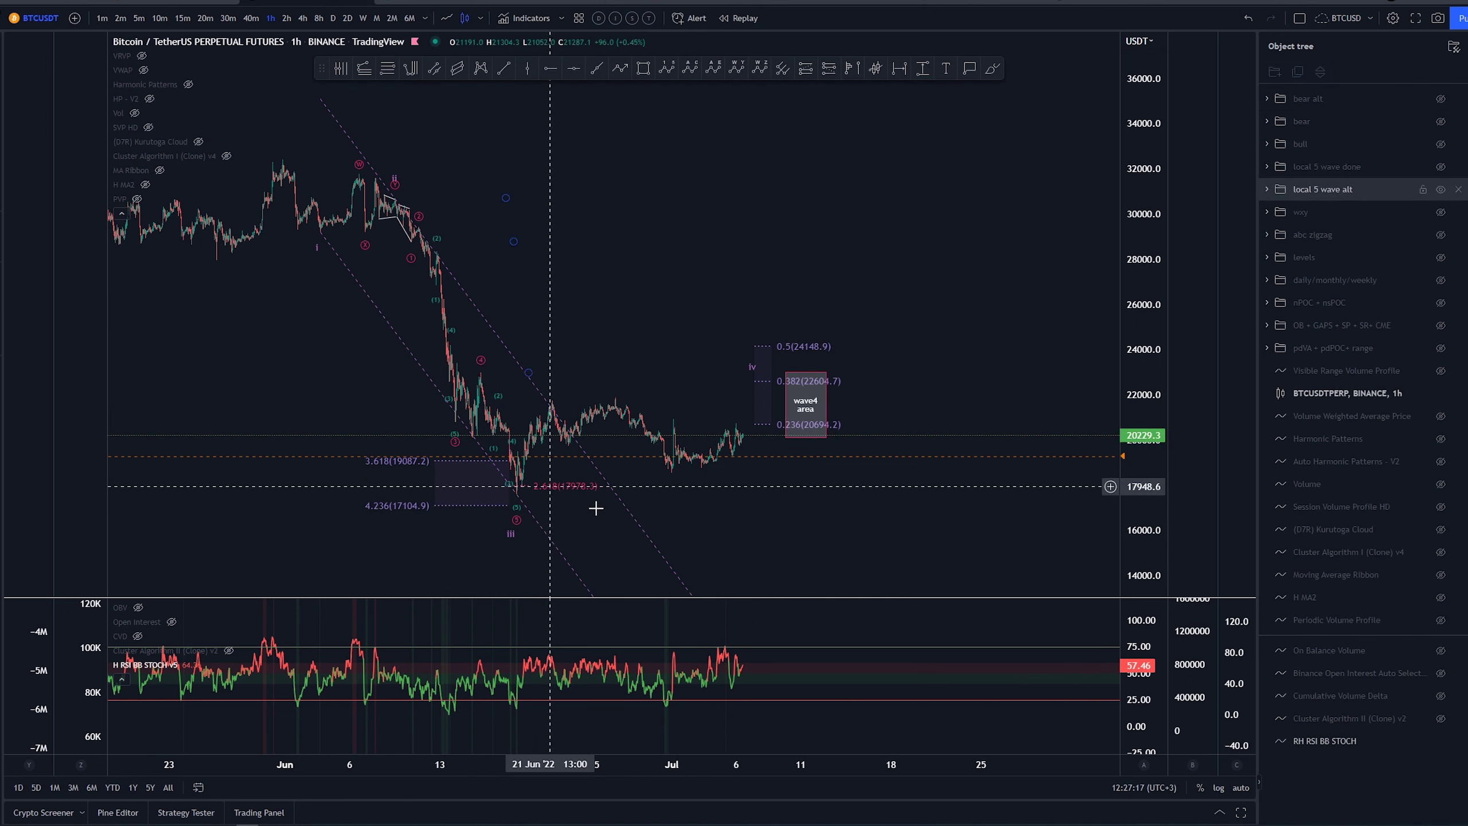
left_click(992, 69)
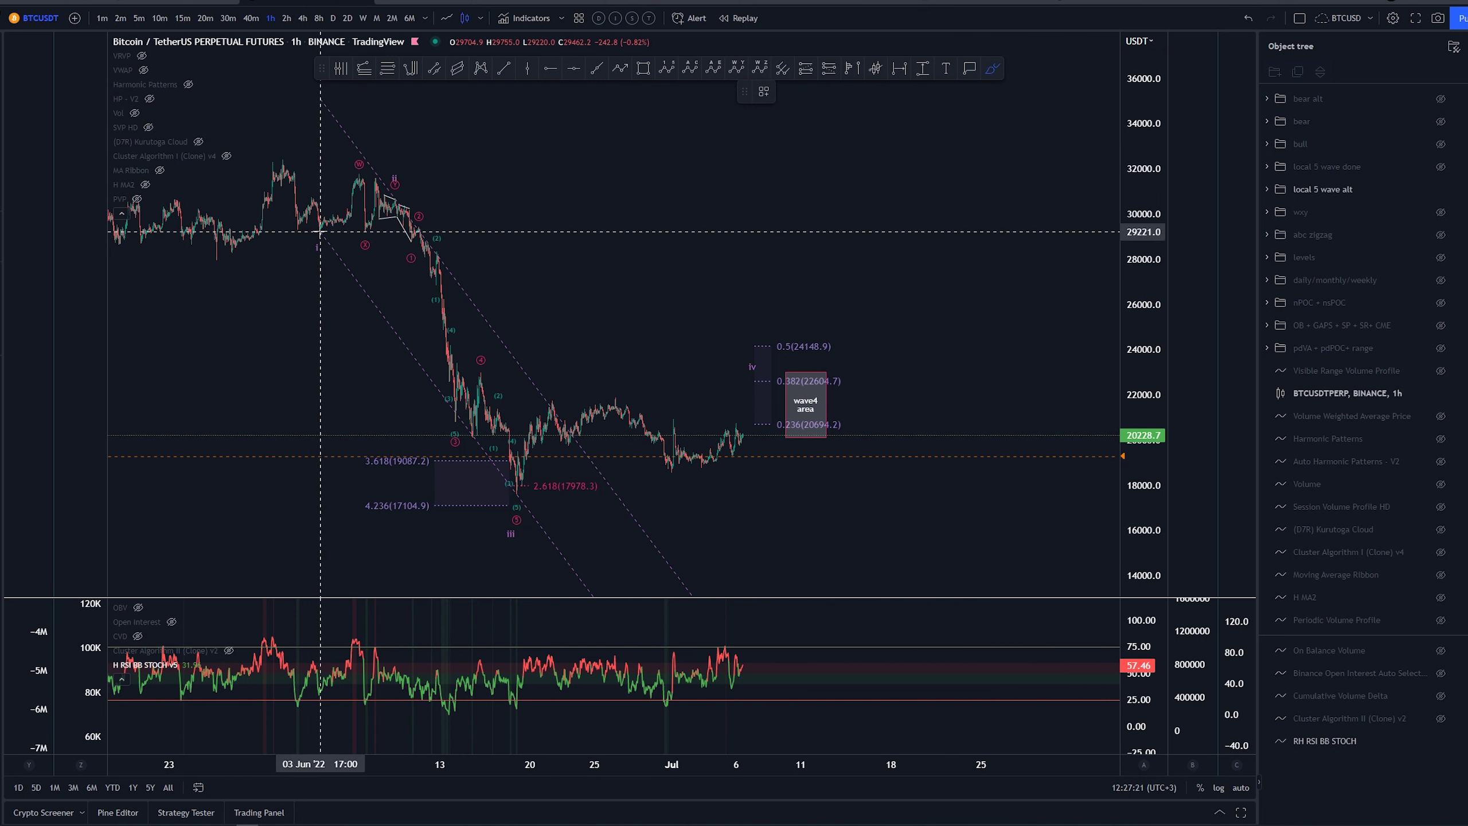
left_click_drag(320, 232, 488, 227)
key("ctrl+z")
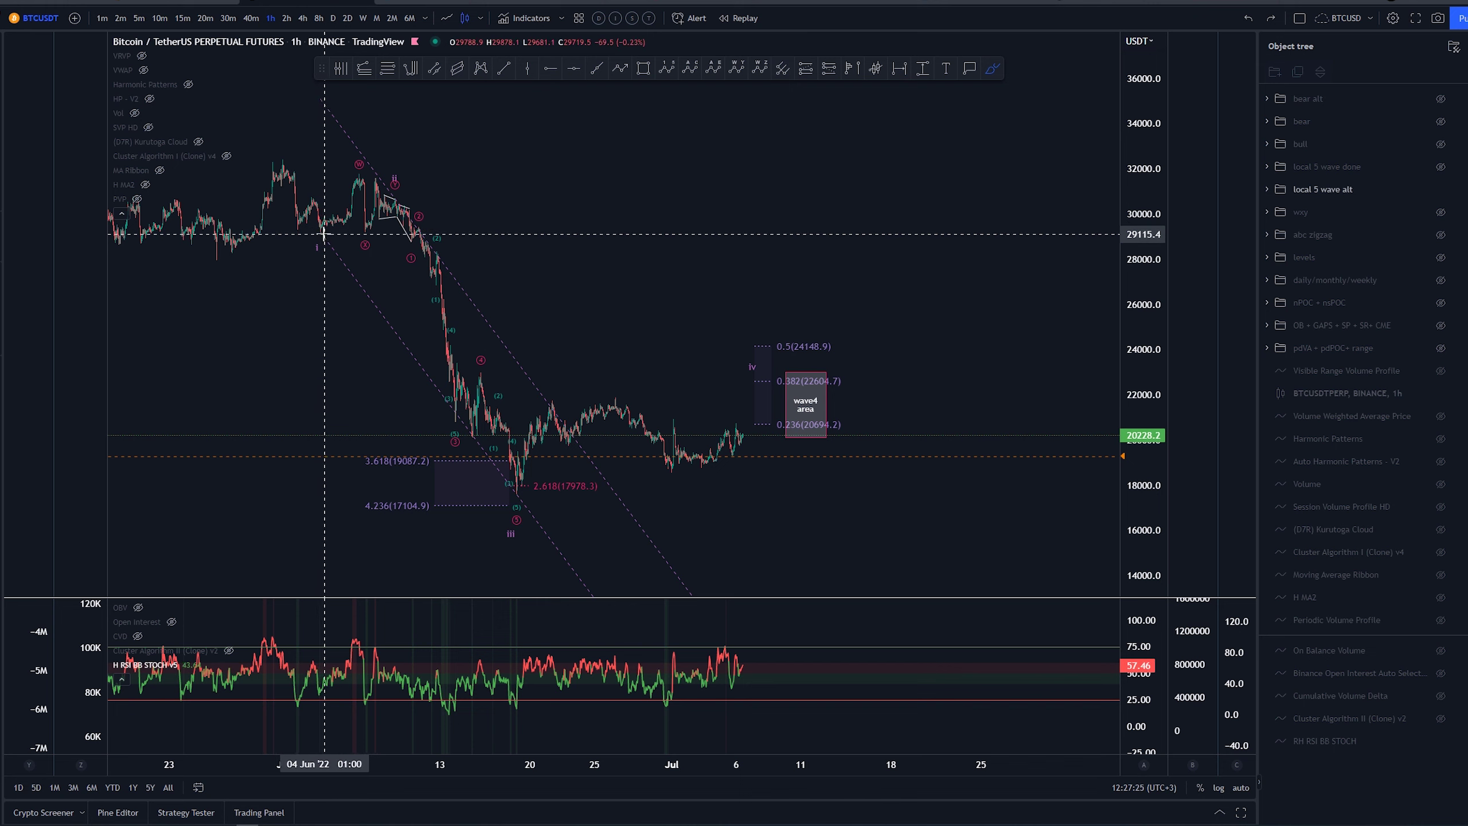
left_click_drag(759, 358, 762, 377)
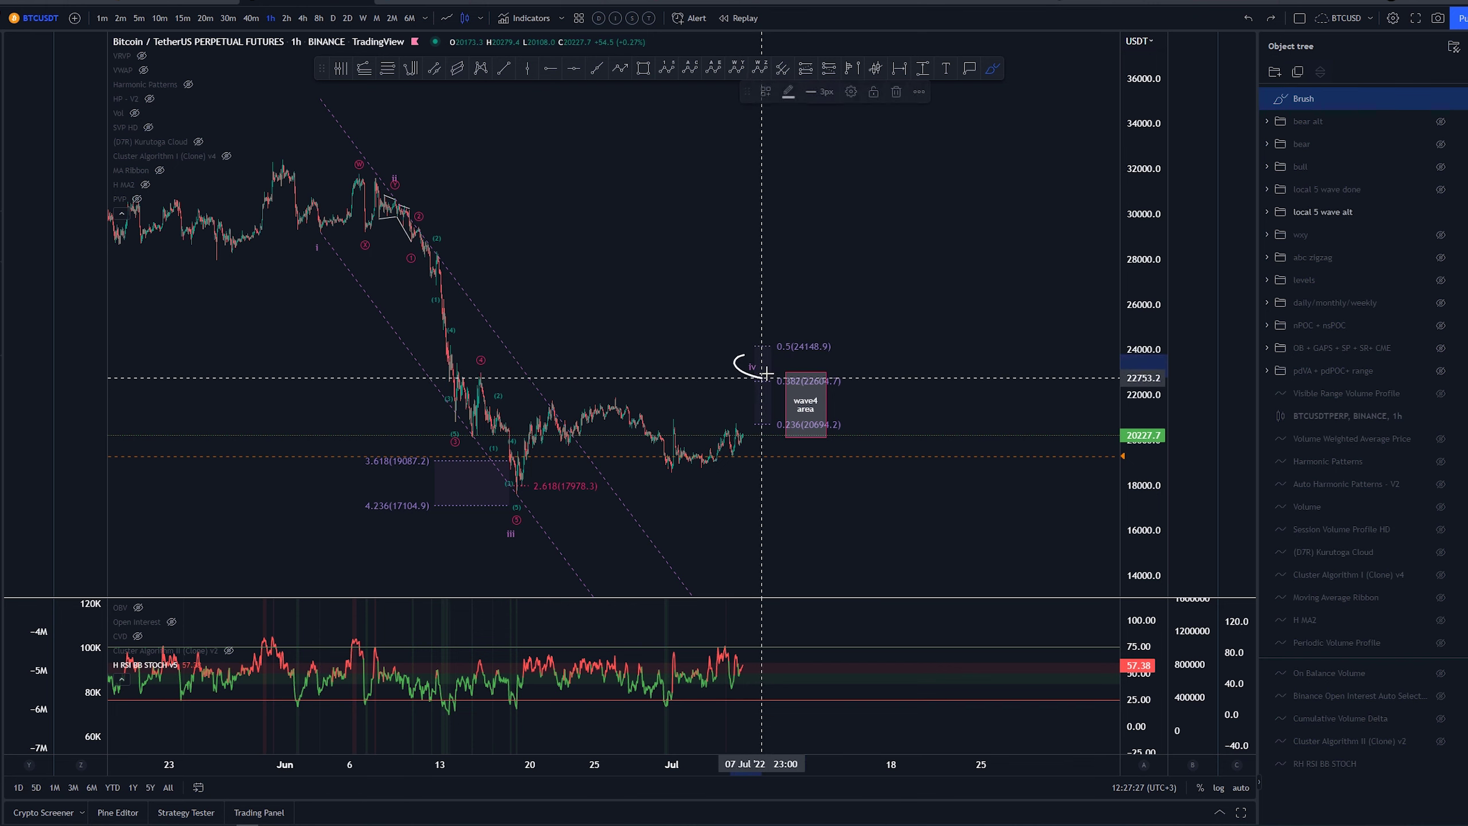
key("ctrl+z")
left_click_drag(323, 227, 319, 234)
key("ctrl+z")
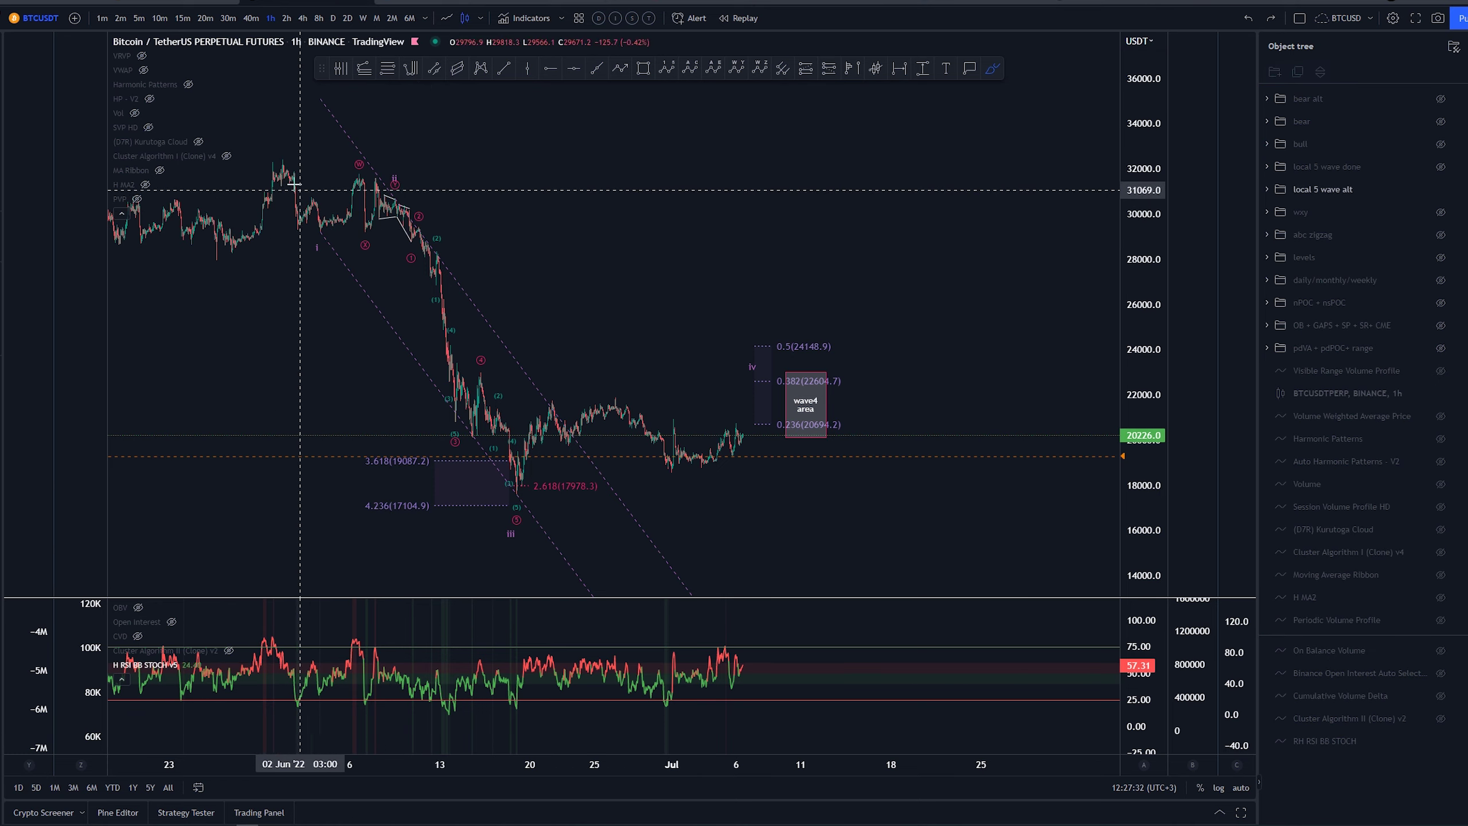
Swap local 5 wave alt for local 5 wave done, discarding a trial brush stroke
left_click(1440, 190)
left_click(1441, 166)
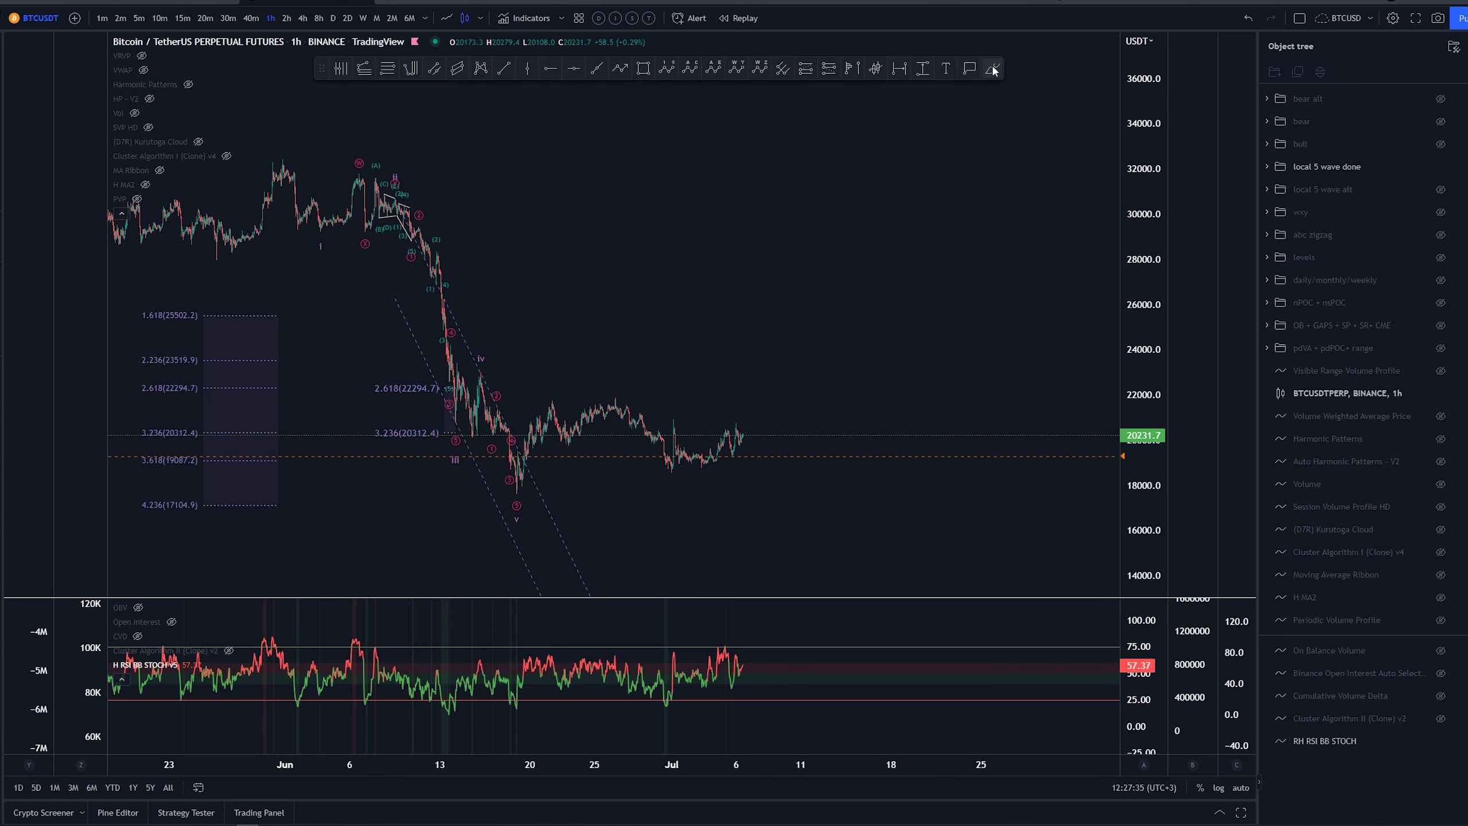
mouse_move(279, 159)
left_mouse_down()
mouse_move(307, 214)
mouse_move(384, 191)
mouse_move(460, 405)
mouse_move(492, 382)
mouse_move(526, 502)
left_mouse_up()
key("ctrl+z")
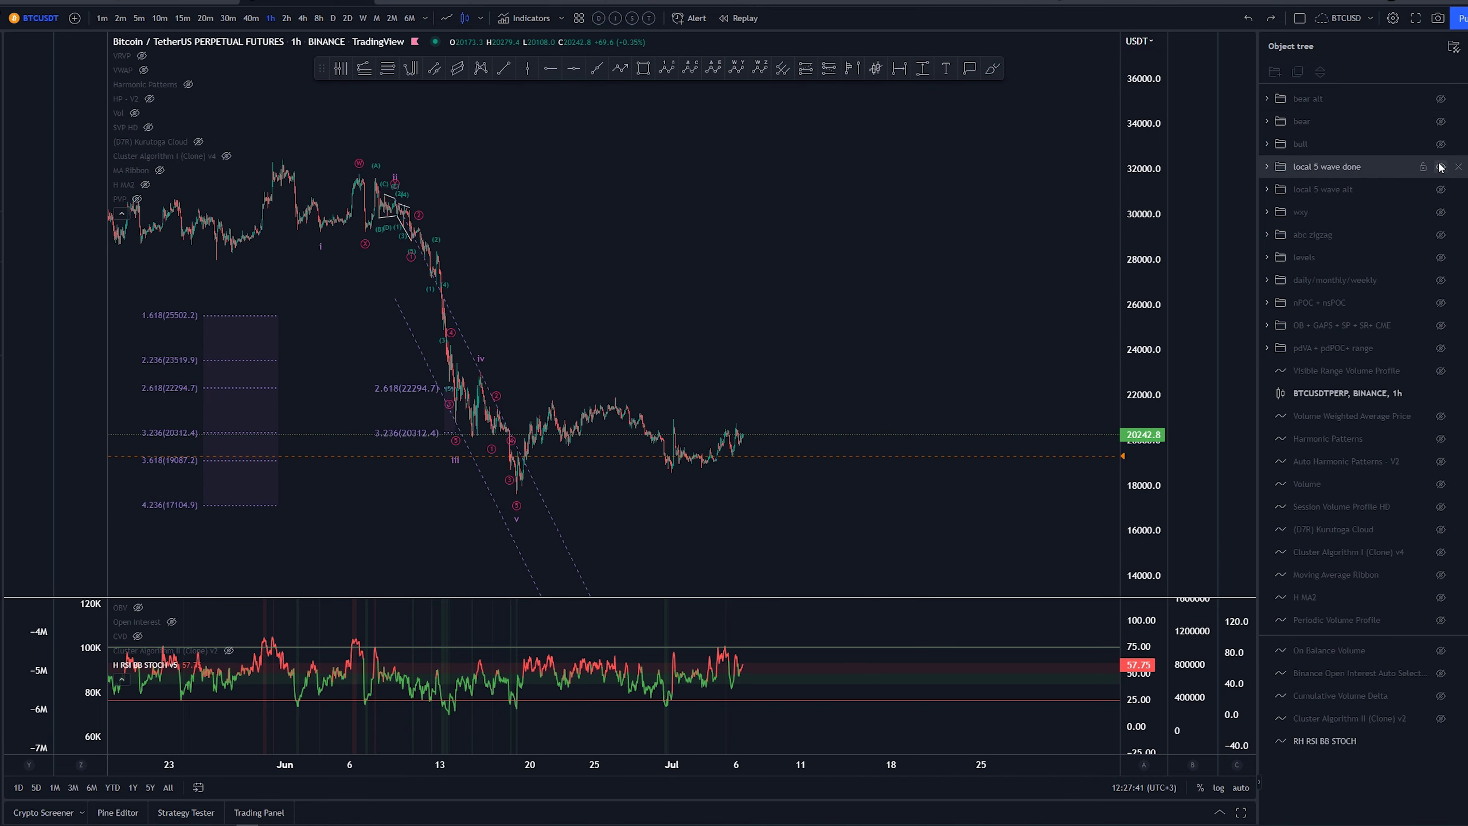
Frame the June decline and unhide the wxy count with its (b) retracement zone
left_click_drag(713, 242, 930, 233)
scroll(930, 246, "up", 2)
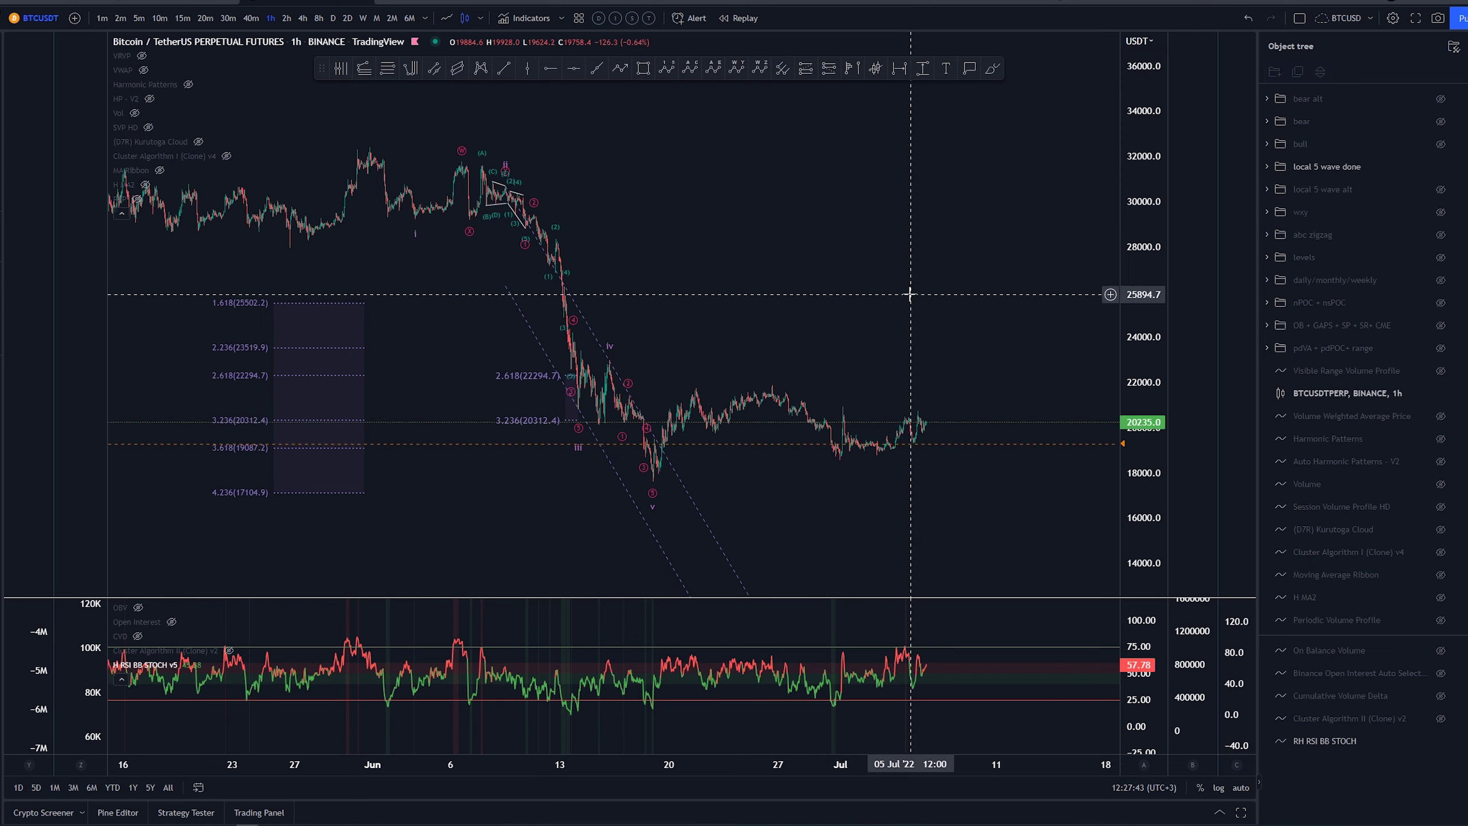
left_click_drag(890, 295, 722, 271)
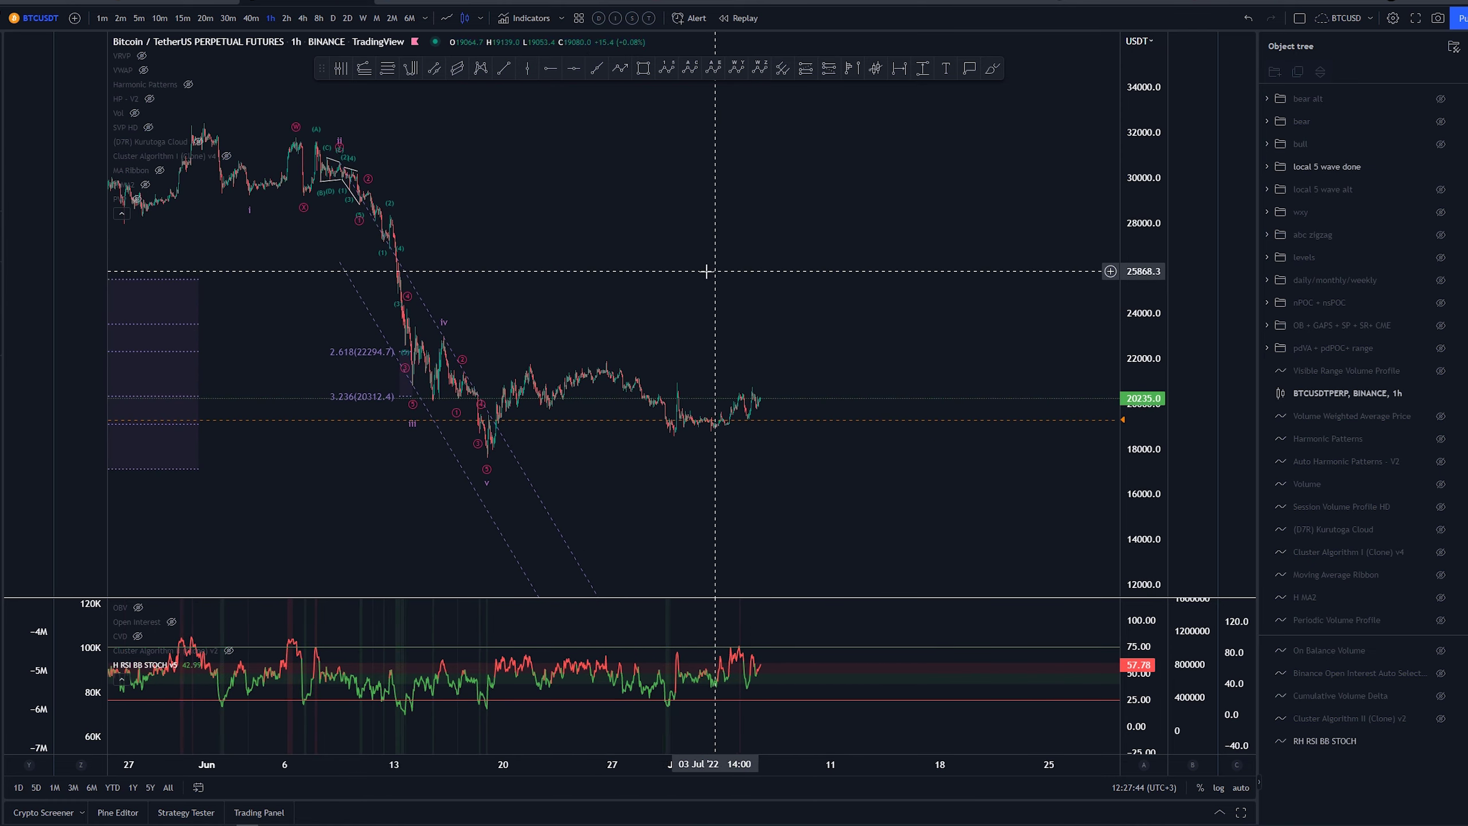
left_click(1442, 213)
left_click_drag(617, 223, 633, 251)
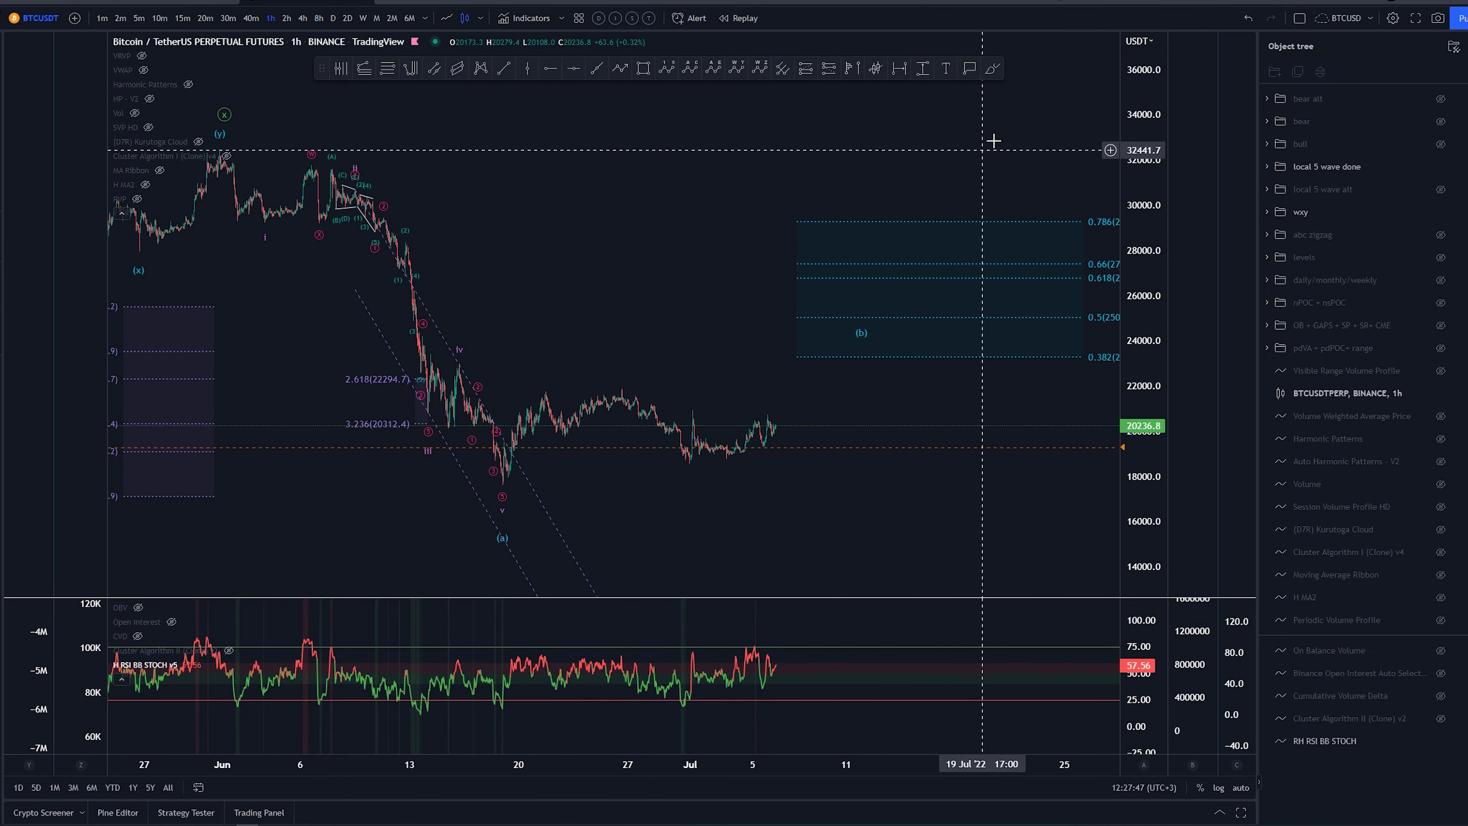
Try brush circles around the 0.382 (23284.5) level and recent range, undoing each
left_click(992, 76)
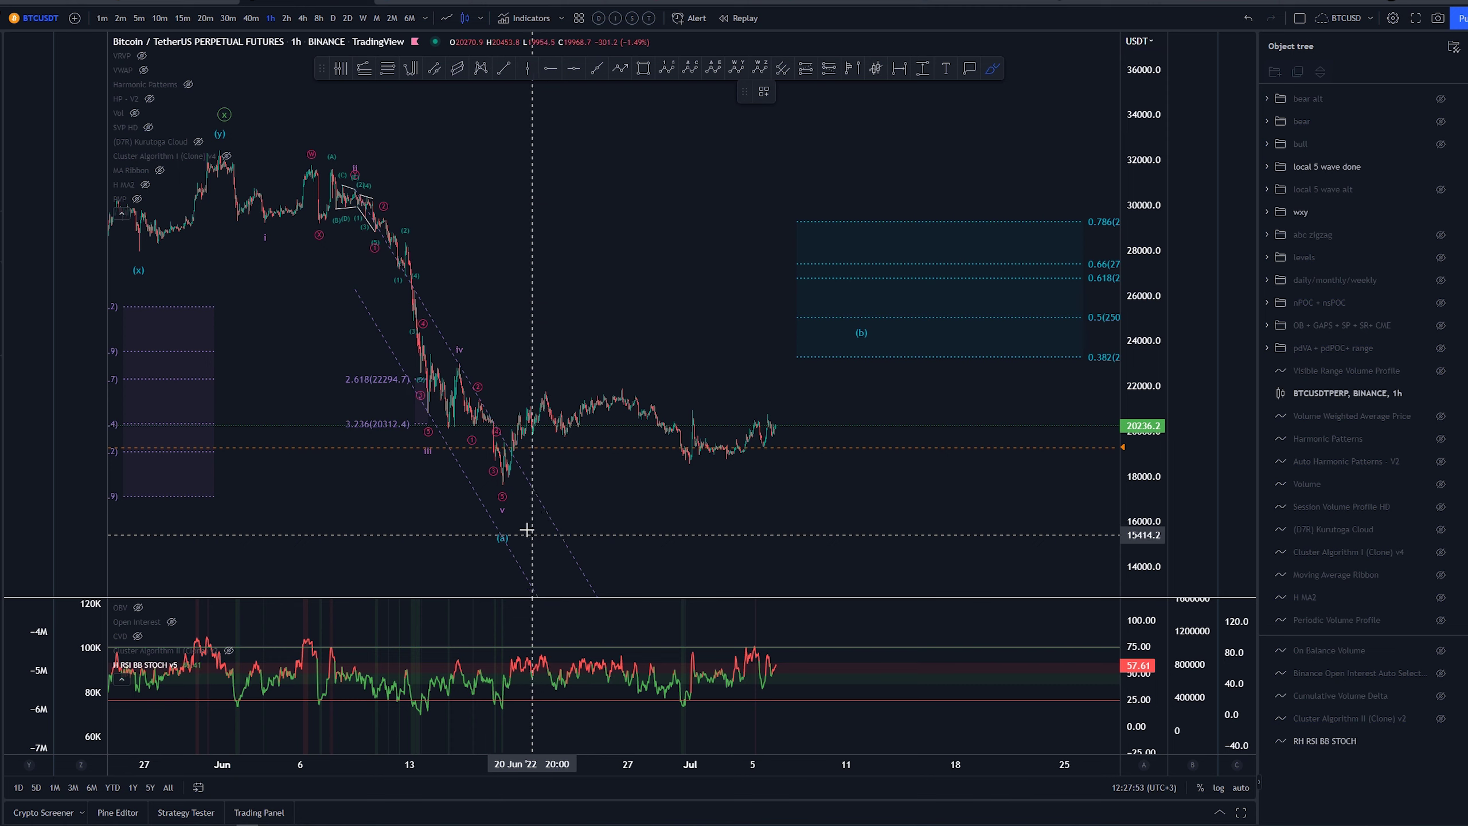
key("Escape")
left_click_drag(996, 396, 868, 391)
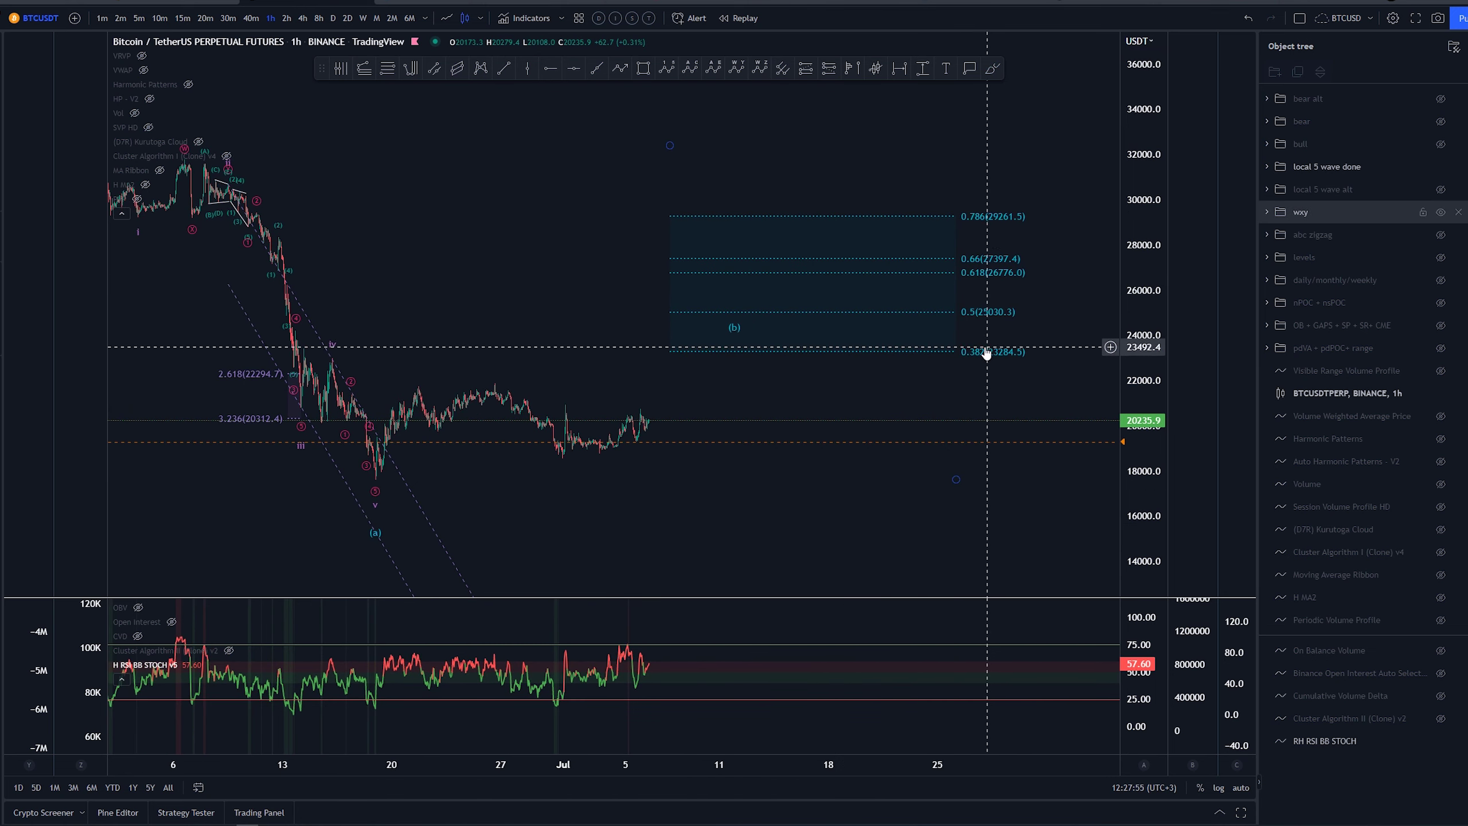
left_click(992, 68)
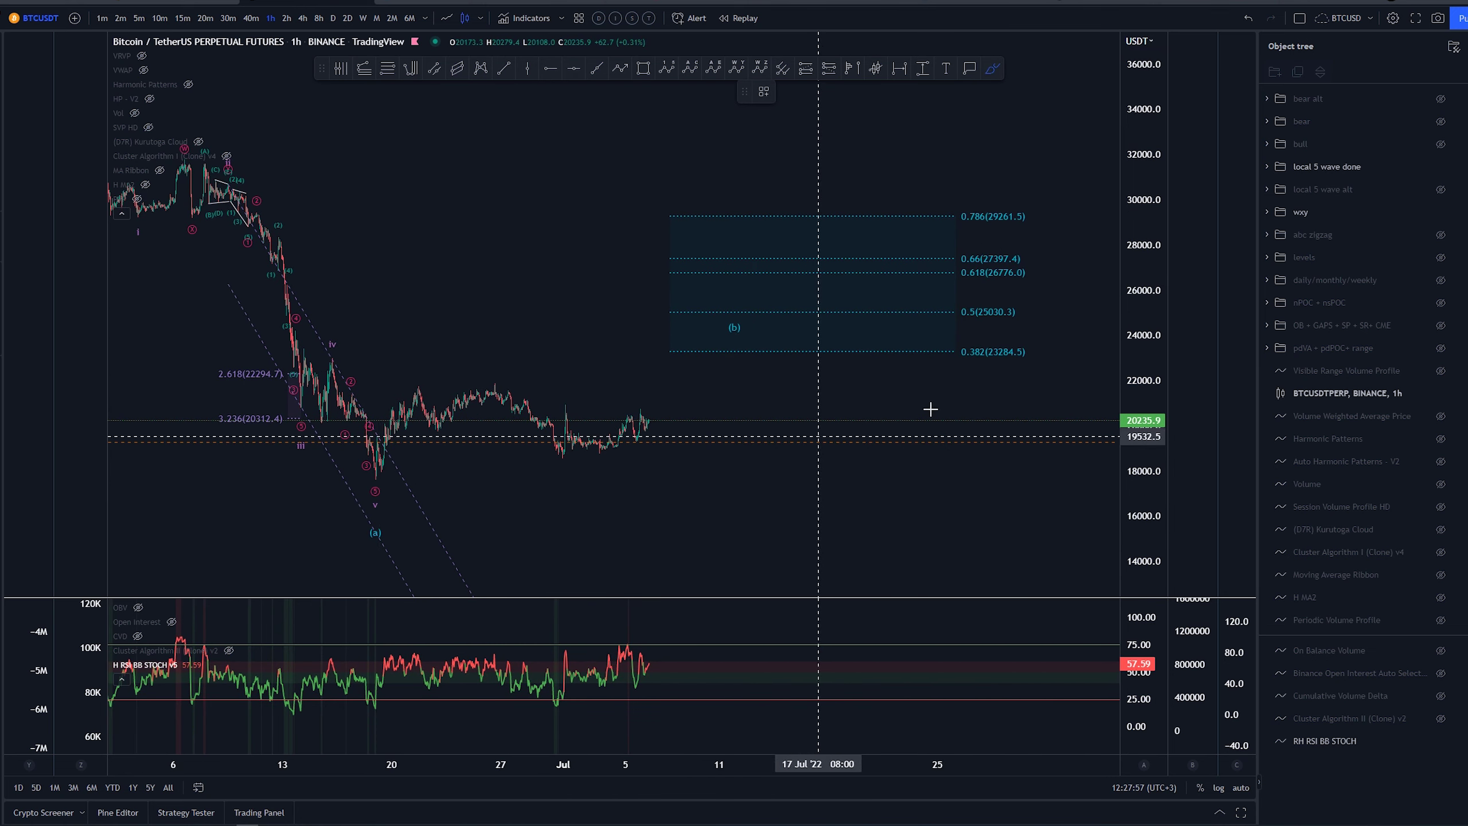
mouse_move(961, 341)
left_mouse_down()
mouse_move(1026, 342)
mouse_move(1009, 343)
left_mouse_up()
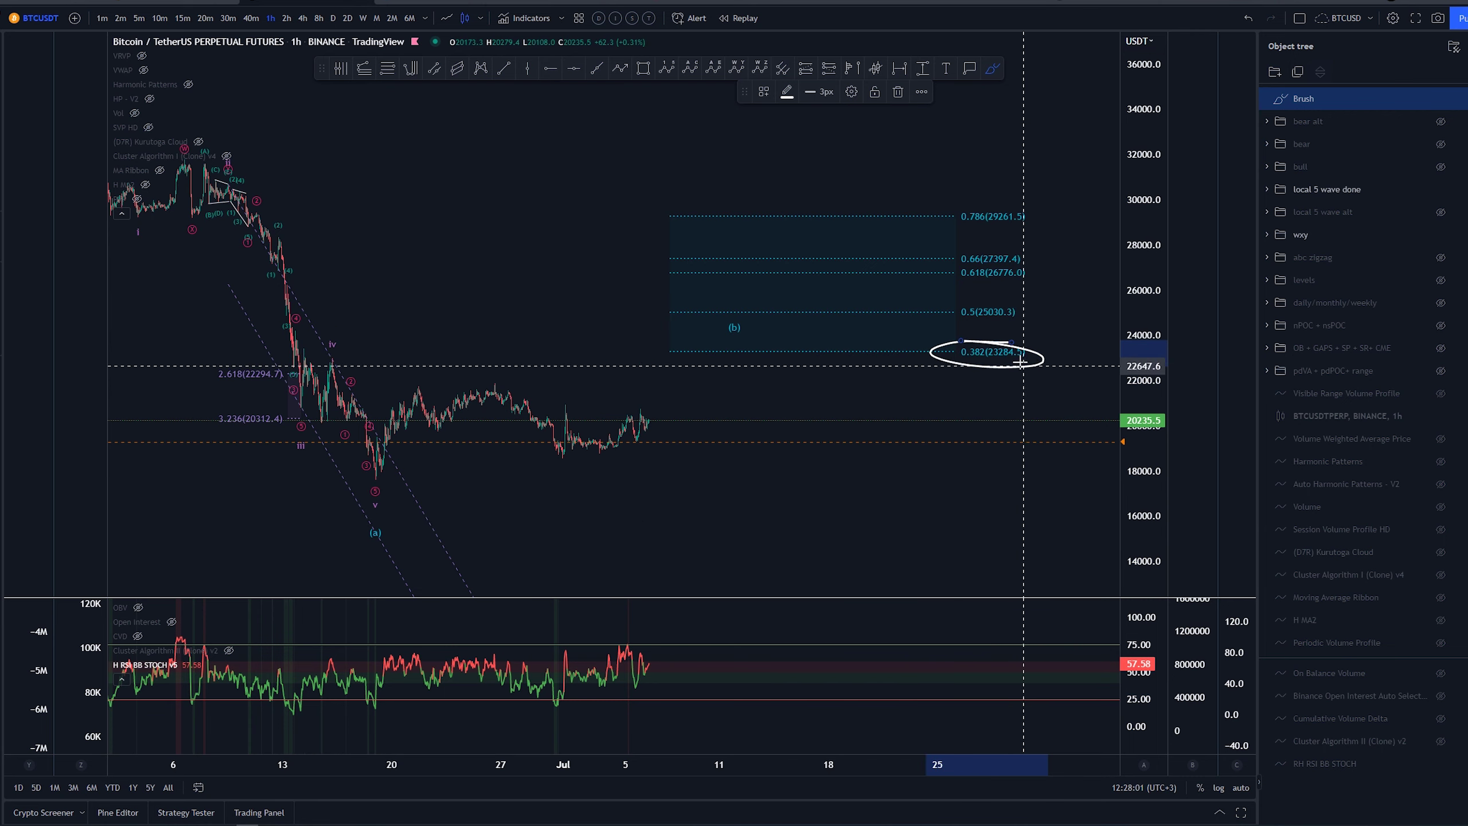
key("ctrl+z")
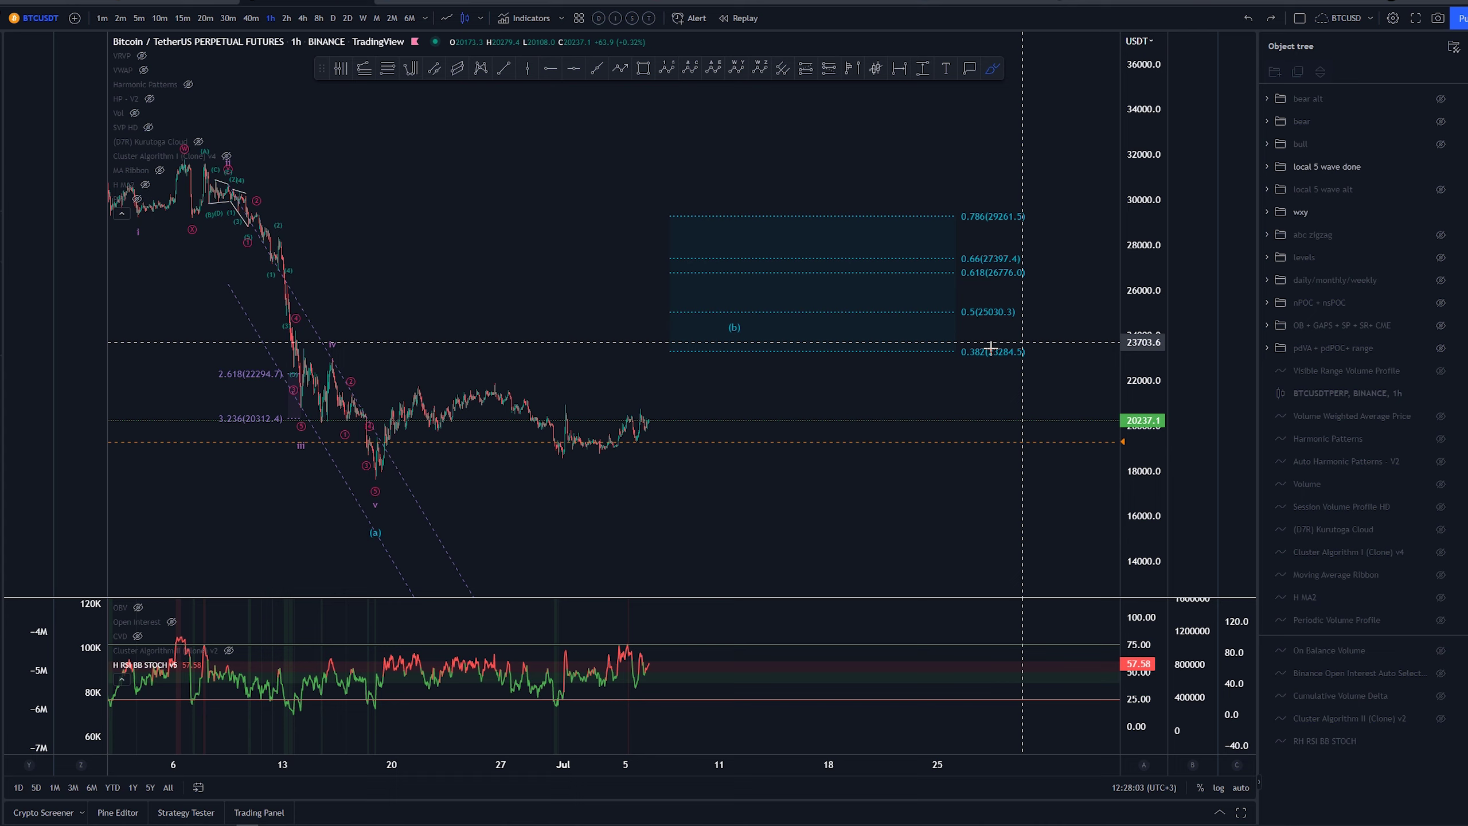
mouse_move(654, 377)
left_mouse_down()
mouse_move(399, 413)
mouse_move(665, 382)
mouse_move(579, 365)
left_mouse_up()
key("ctrl+z")
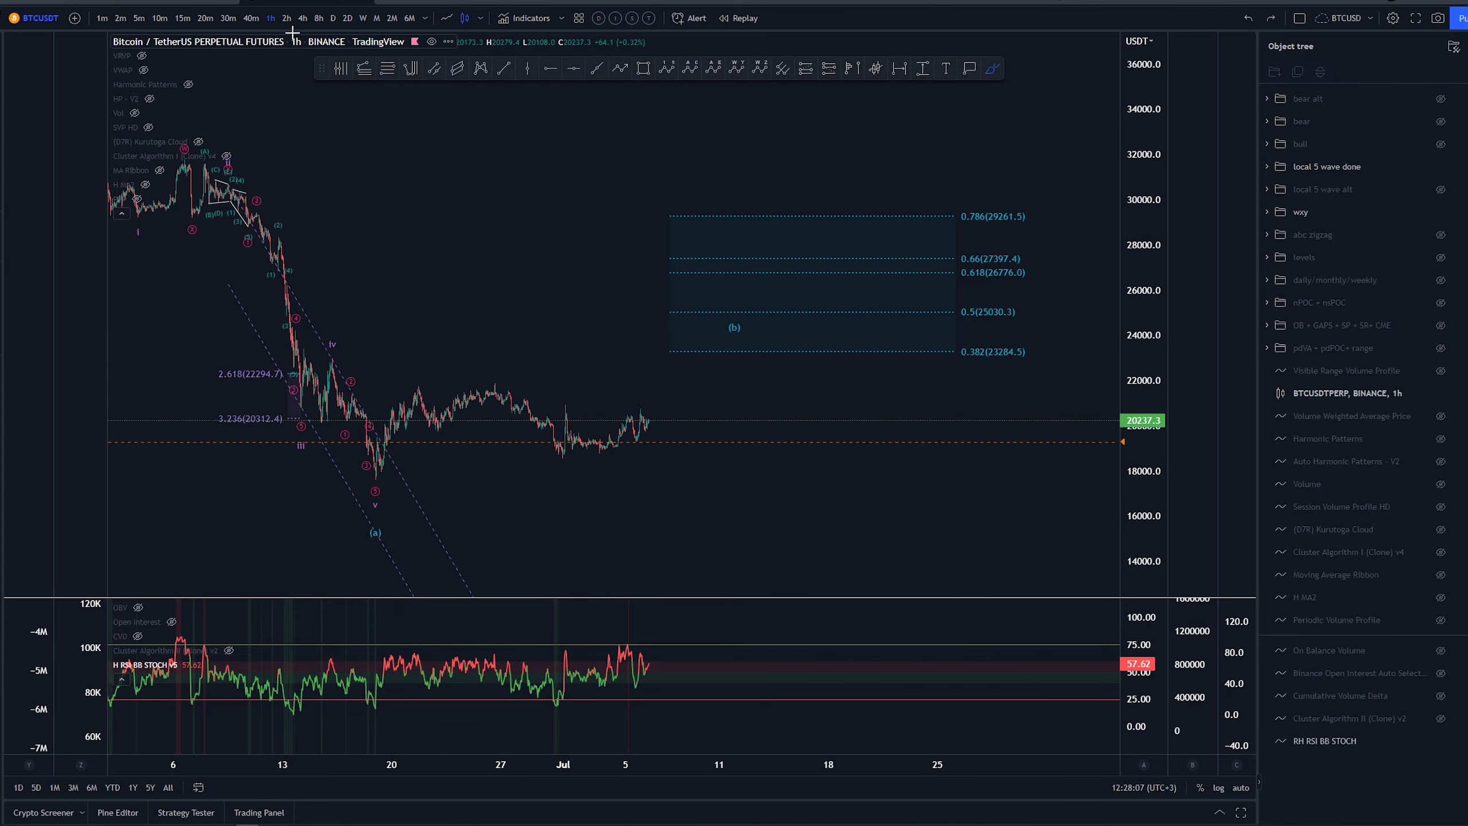
Switch to 15-minute candles, reset the chart to the latest bars and zoom out
left_click(182, 18)
right_click(456, 185)
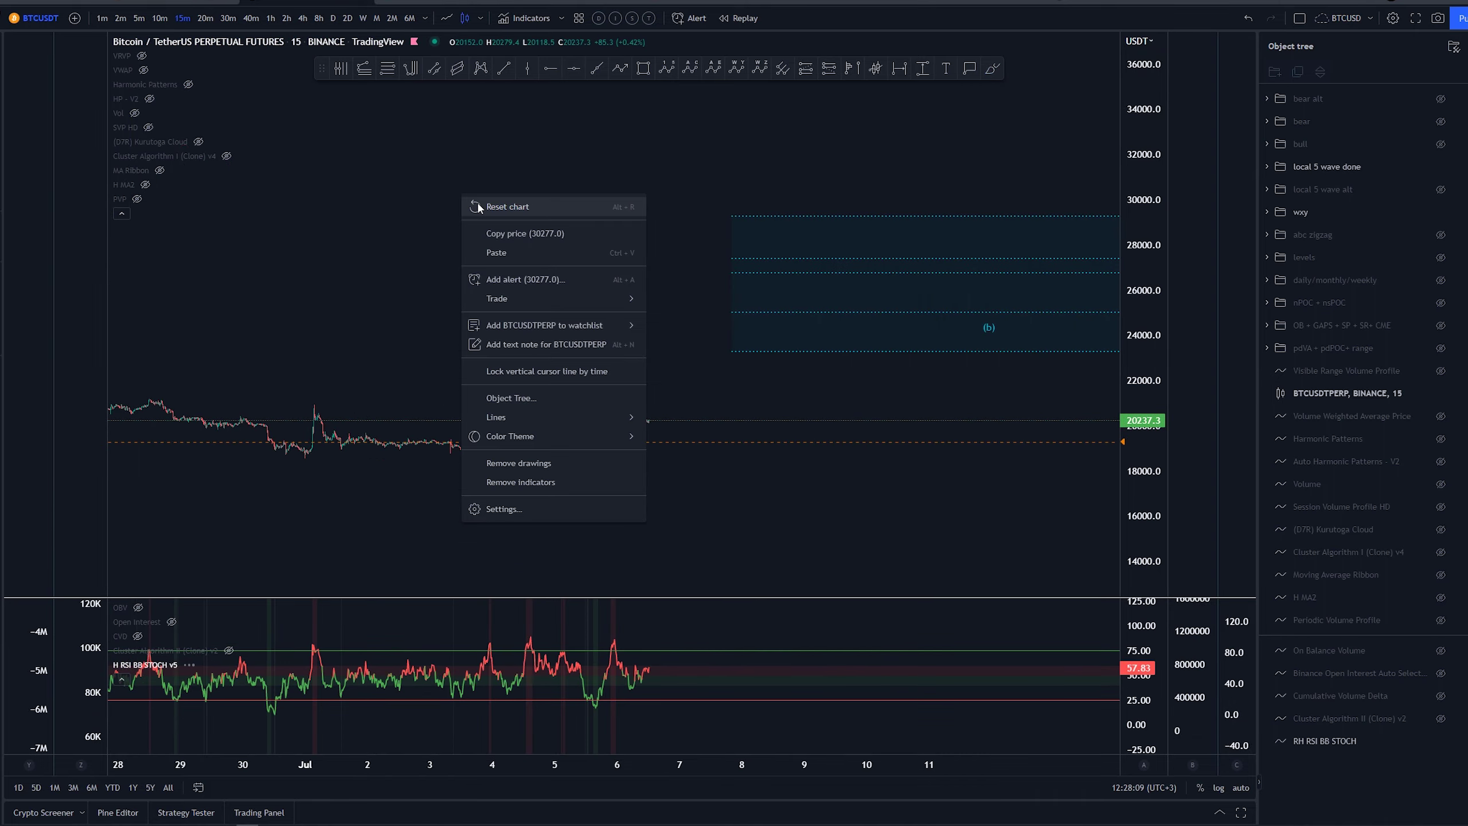
left_click(483, 204)
scroll(735, 387, "down", 6)
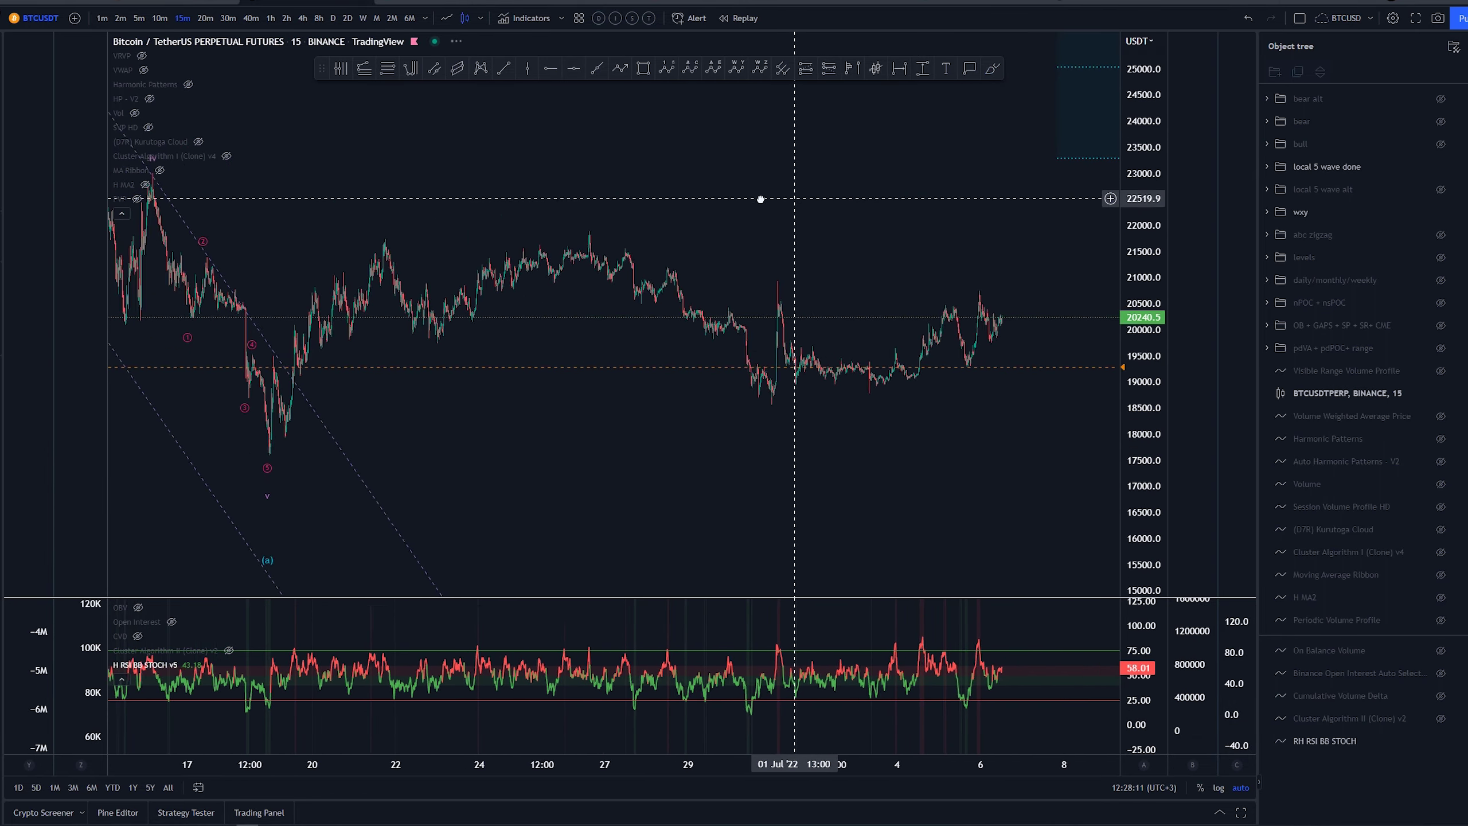
Hide the local 5 wave done count and show the bull wave count
left_click_drag(1143, 385, 1144, 325)
left_click_drag(1007, 473, 965, 474)
left_click(1442, 166)
left_click(1441, 144)
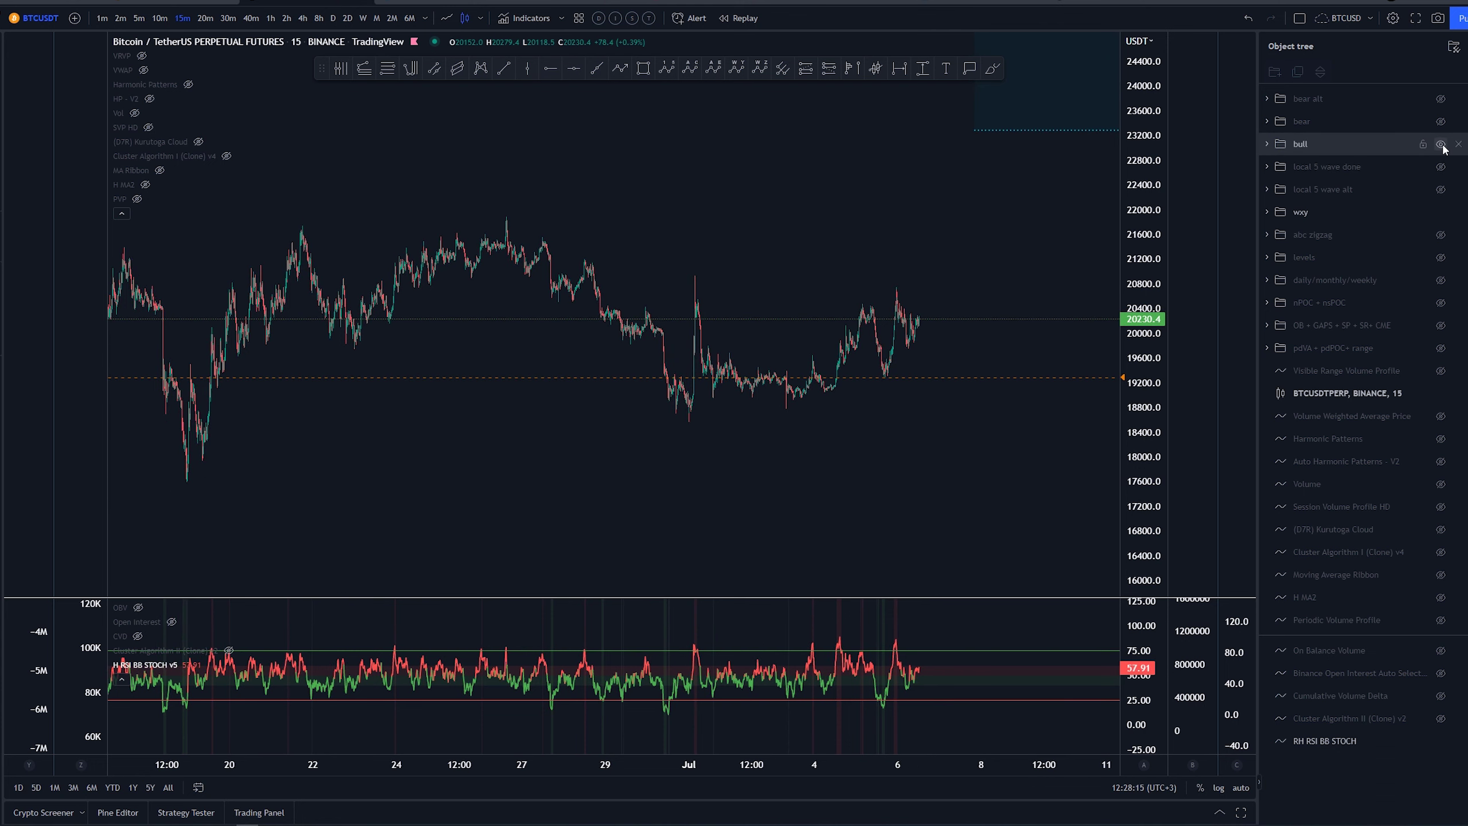
left_click_drag(709, 522, 685, 538)
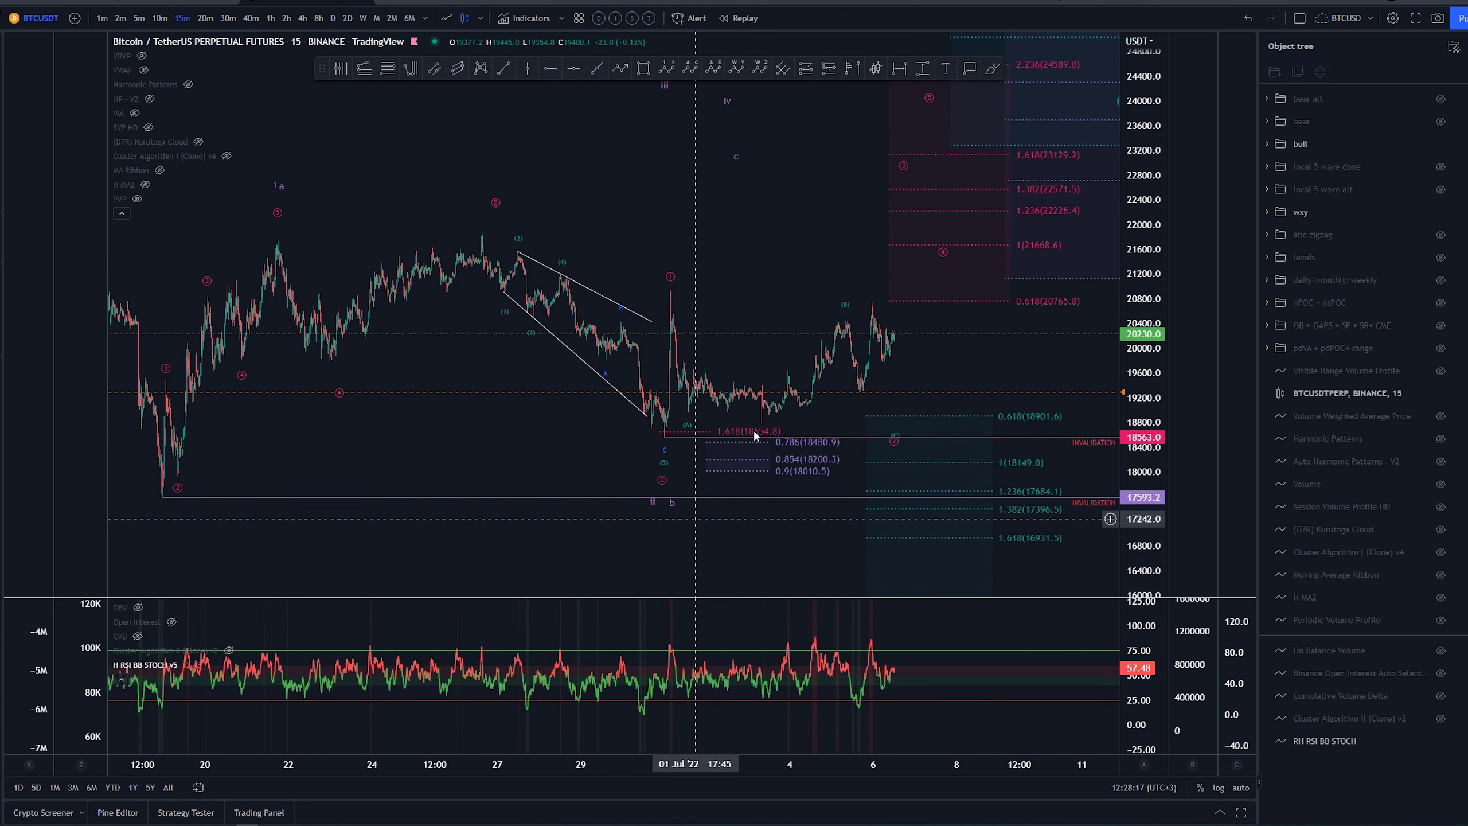
Sketch trial brush paths and circles around the wave a label, undoing each one
left_click(993, 69)
mouse_move(163, 498)
left_mouse_down()
mouse_move(166, 416)
mouse_move(283, 250)
left_mouse_up()
key("ctrl+z")
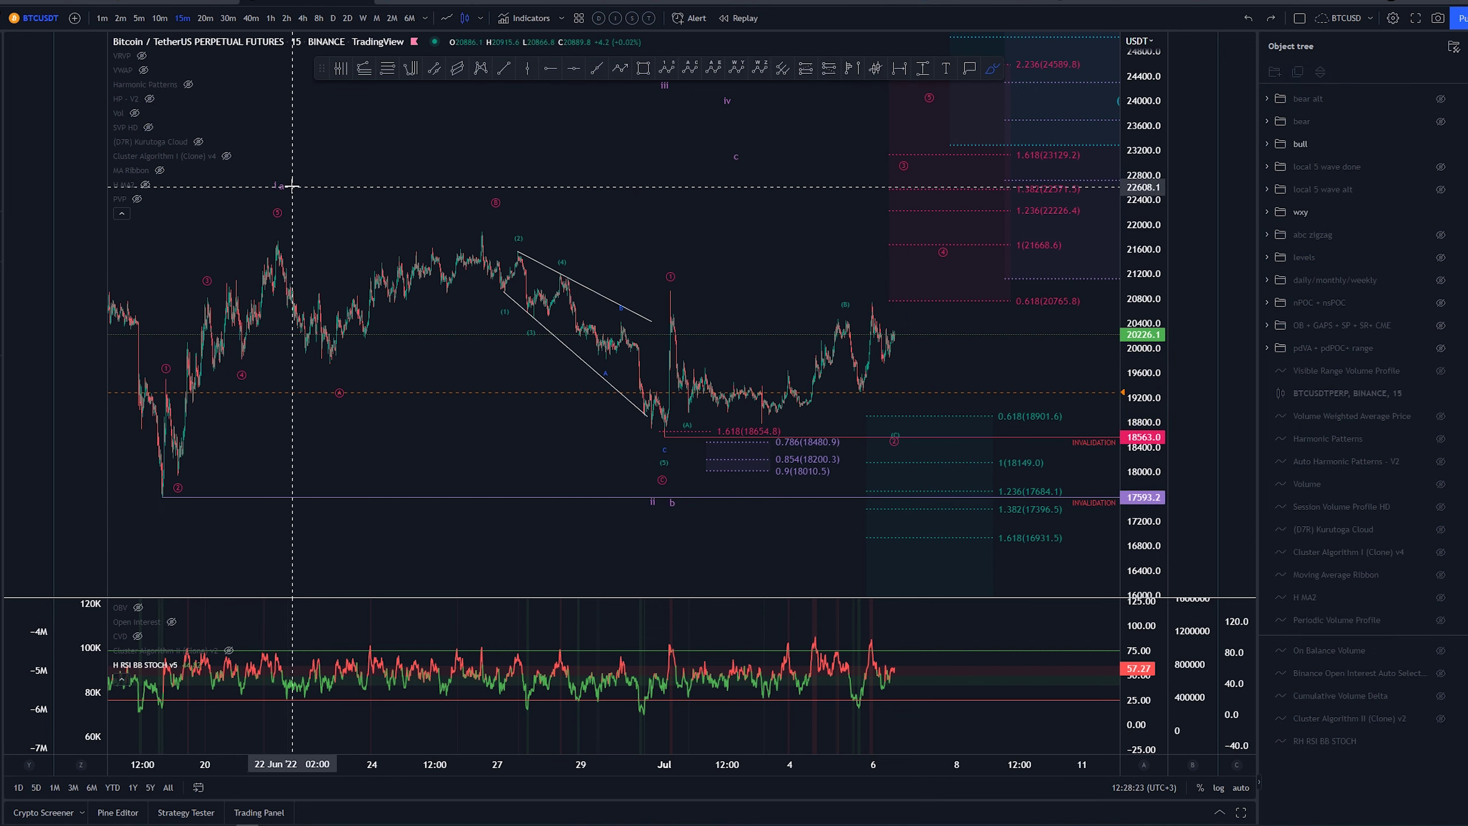
left_click_drag(286, 183, 275, 185)
key("ctrl+z")
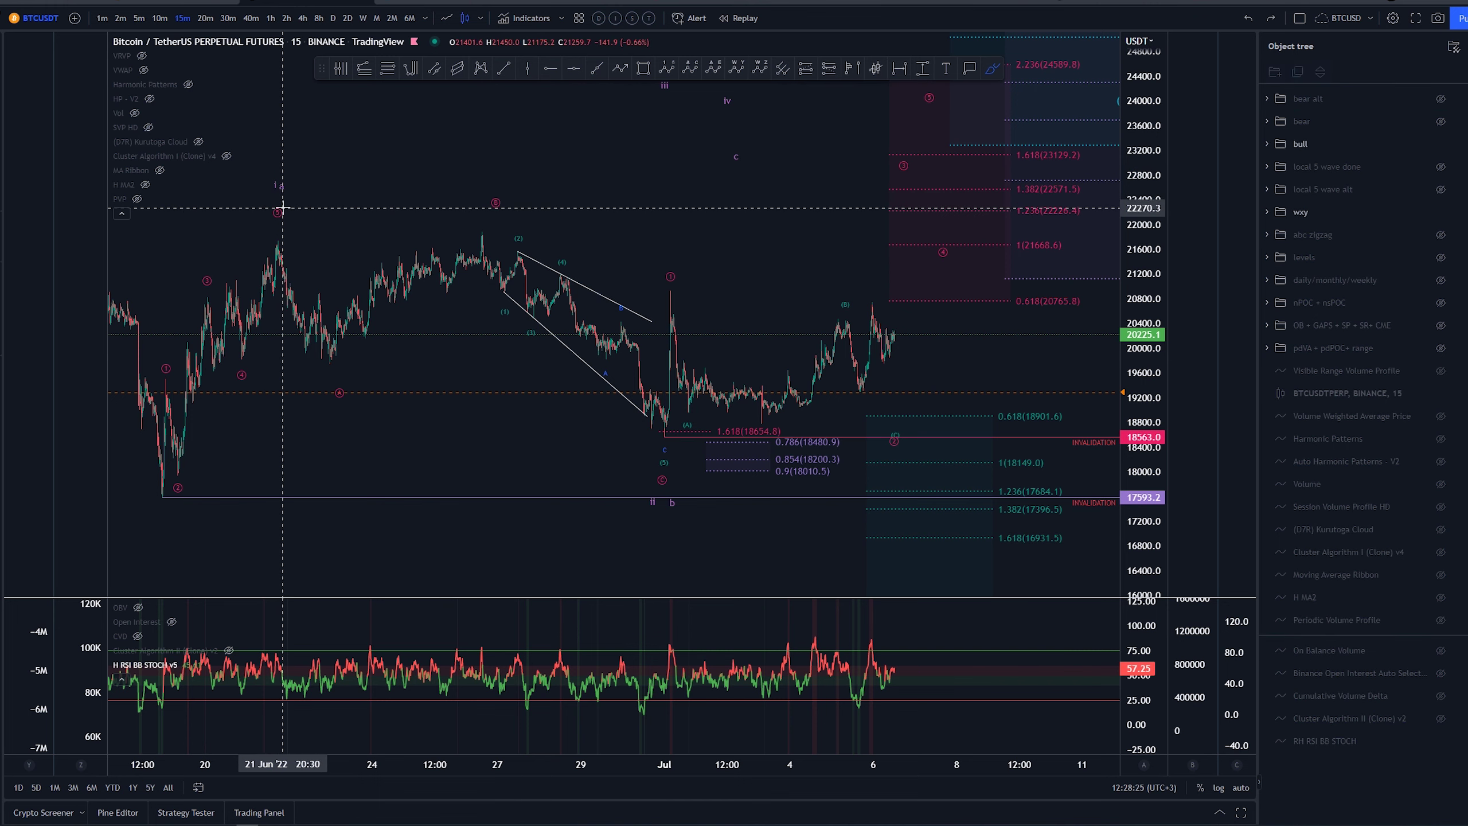
mouse_move(275, 229)
left_mouse_down()
mouse_move(550, 236)
mouse_move(690, 427)
left_mouse_up()
key("ctrl+z")
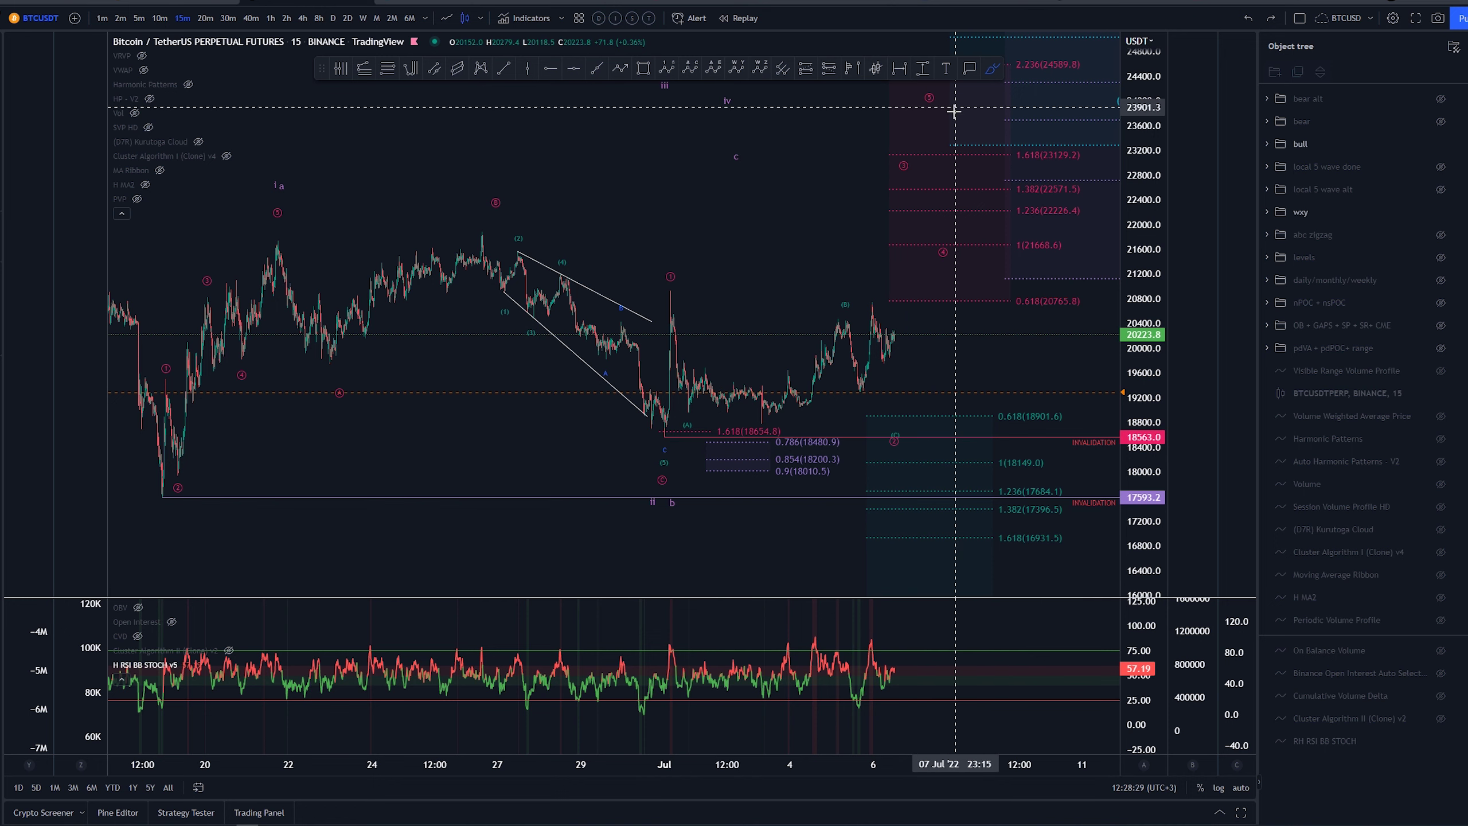
mouse_move(277, 185)
left_mouse_down()
mouse_move(265, 190)
mouse_move(302, 199)
left_mouse_up()
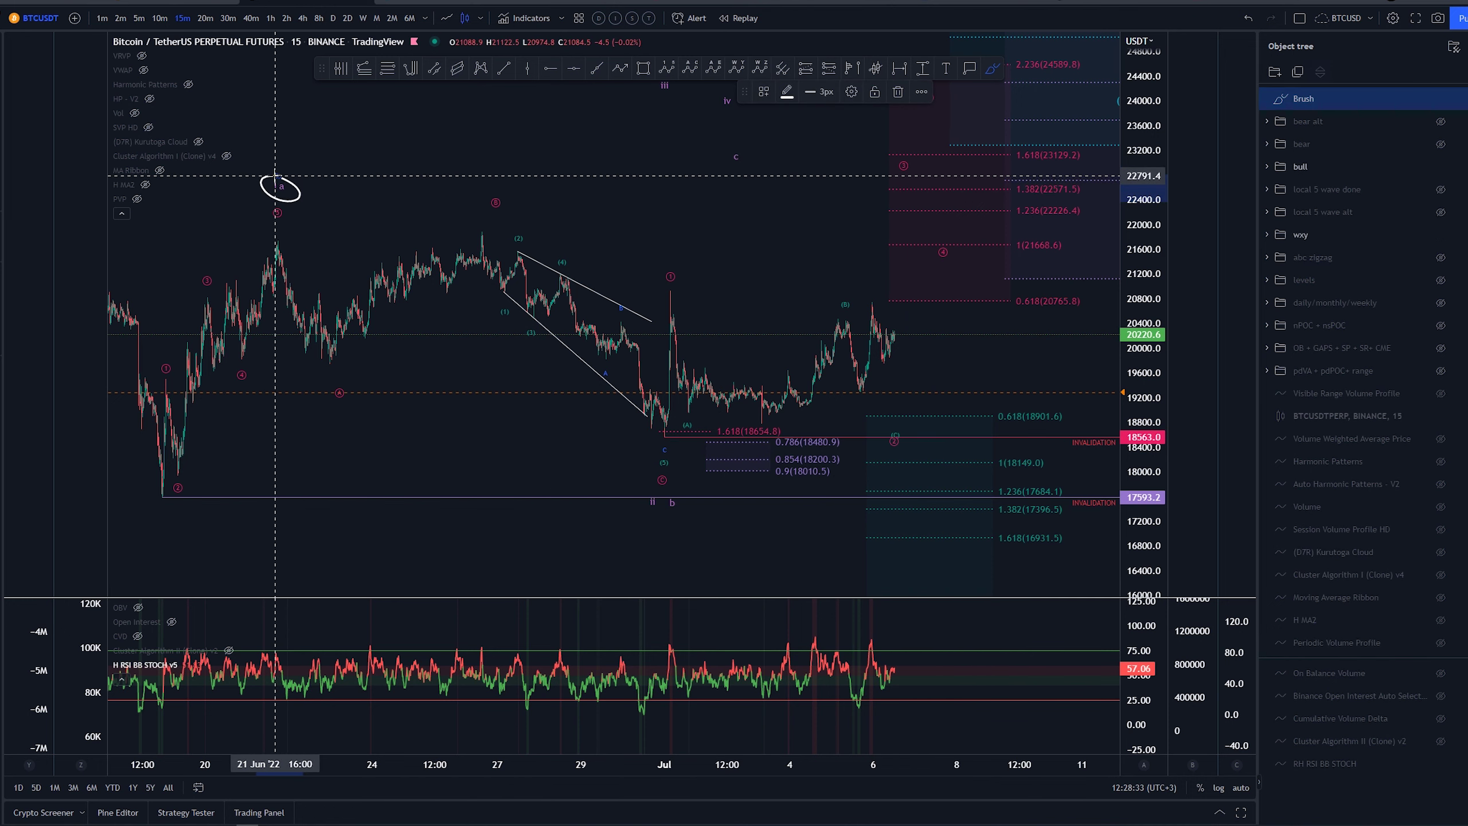
key("ctrl+z")
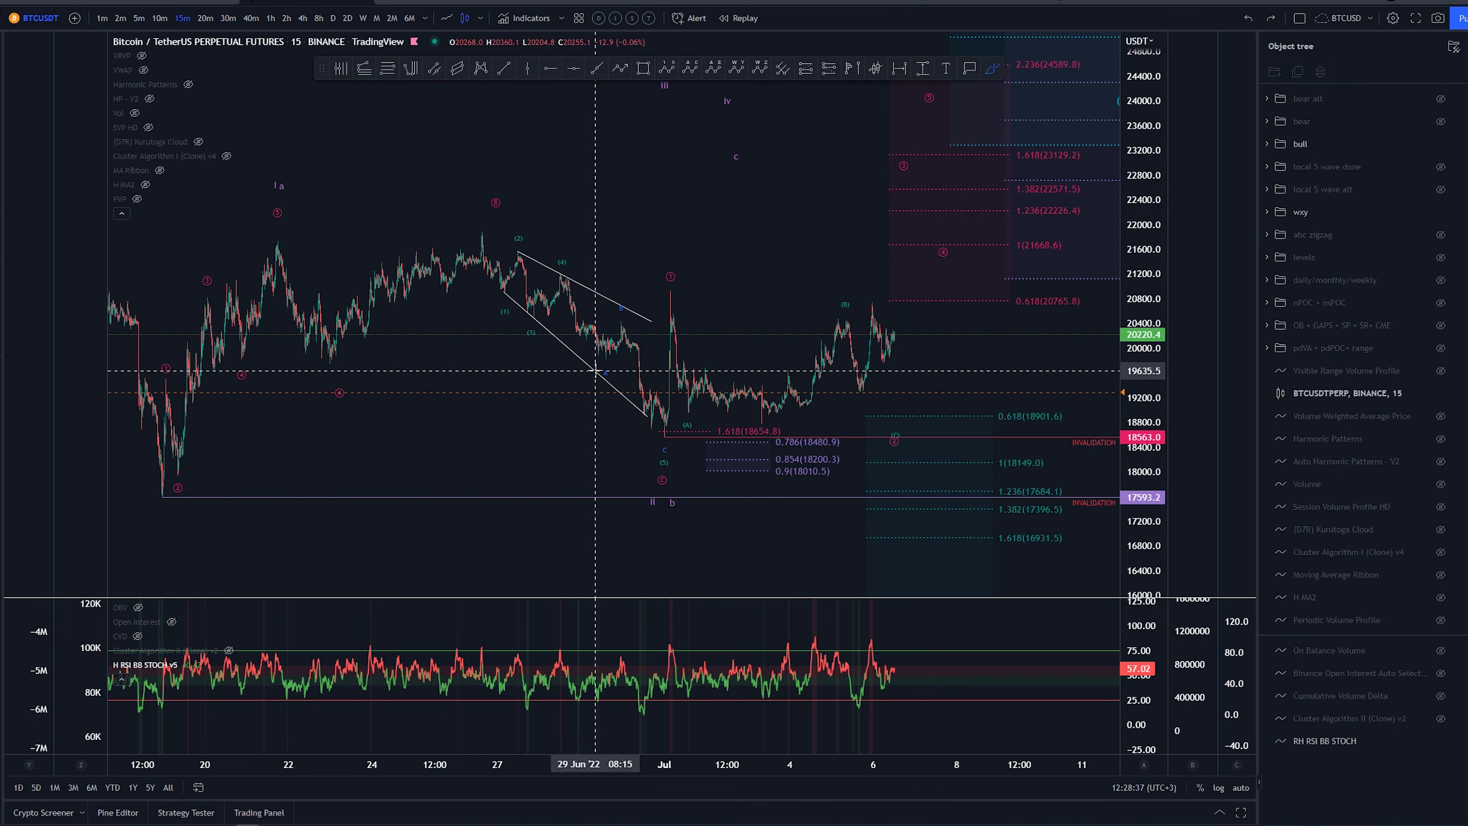
Discard a brushed path from the July 1 low and re-anchor the fib extension to the 5 July dip
scroll(636, 358, "up", 1)
scroll(707, 295, "up", 1)
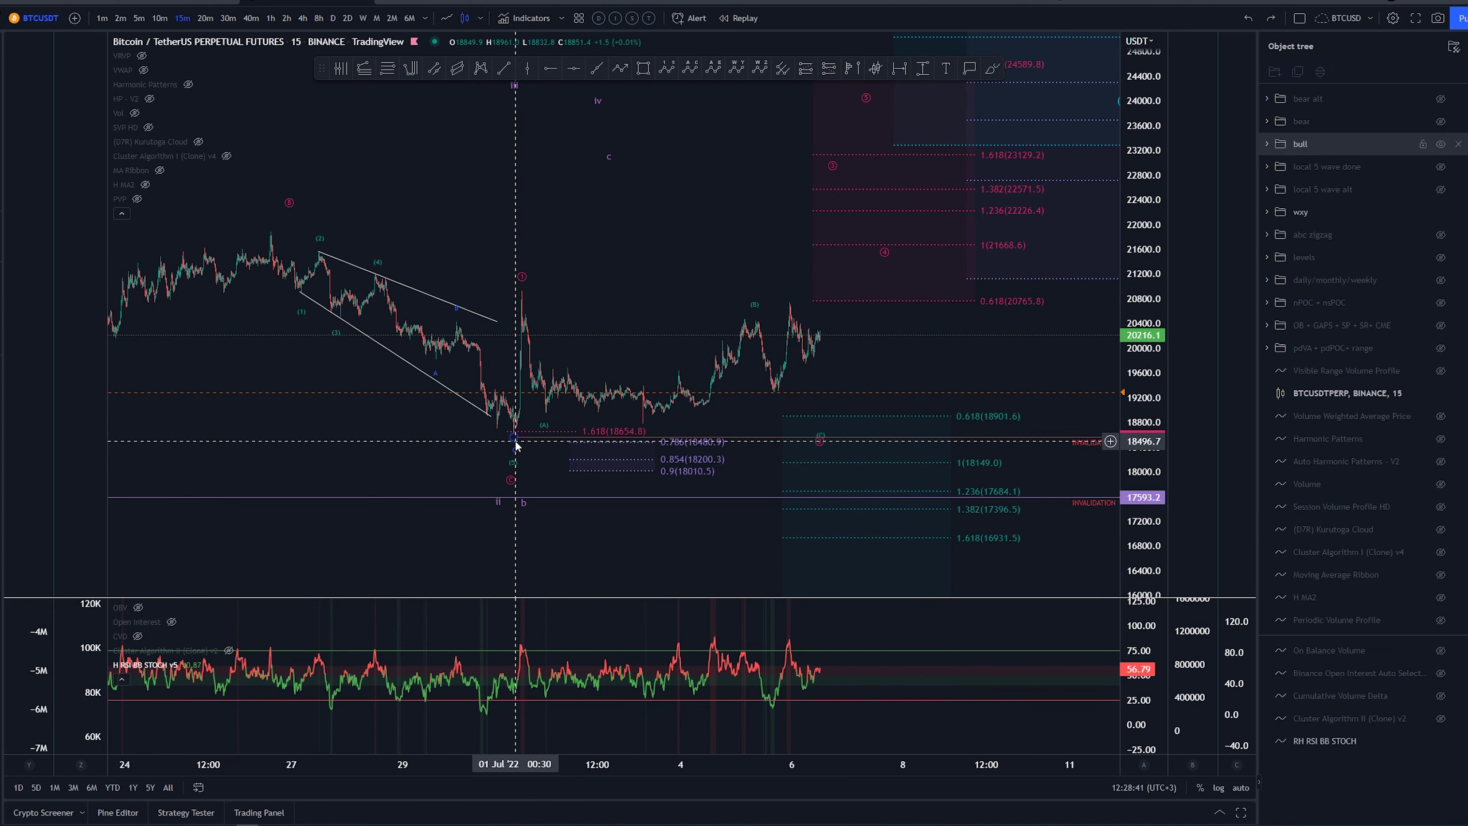
left_click(992, 69)
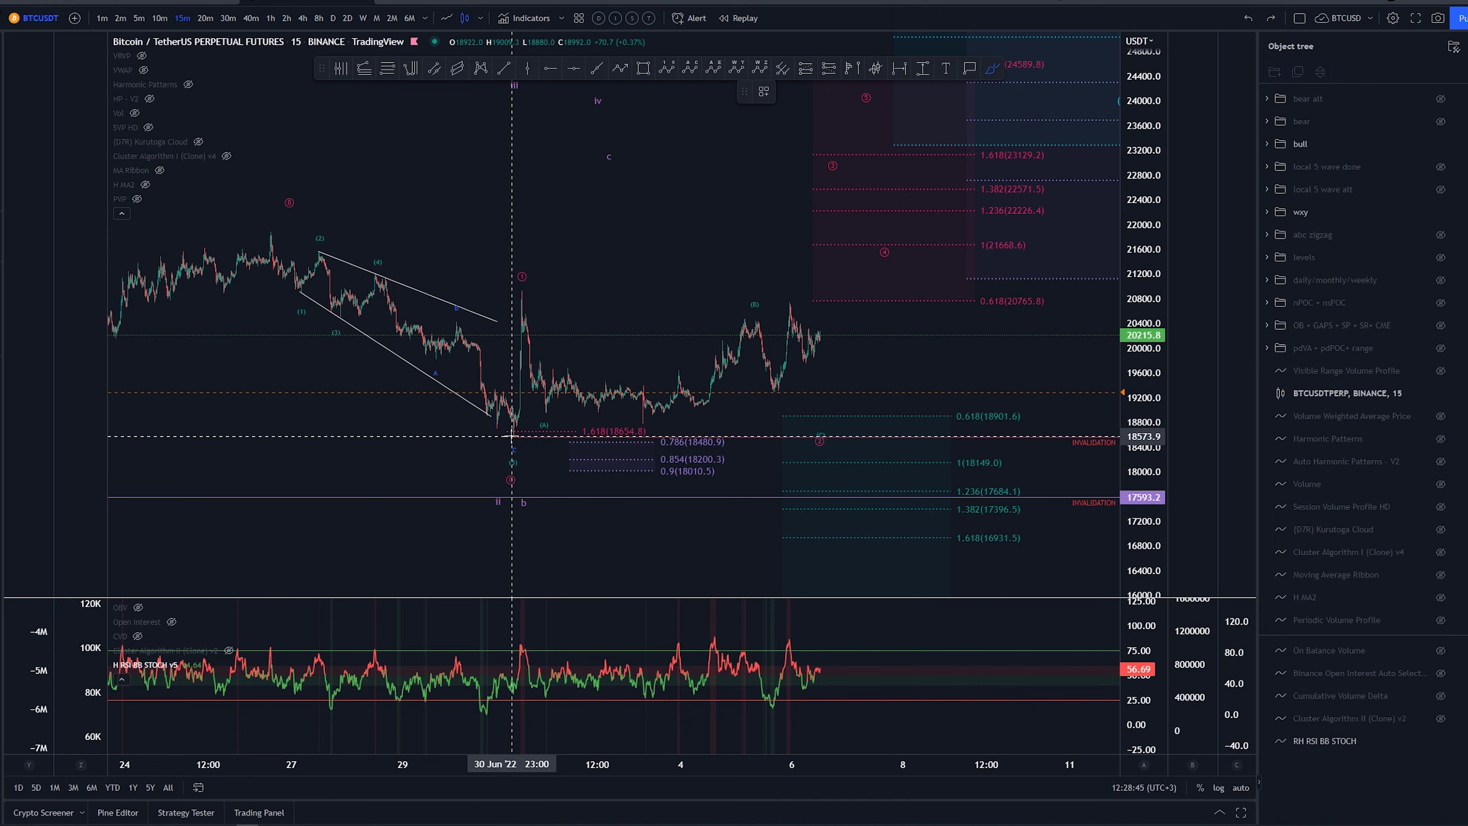
scroll(530, 427, "down", 3)
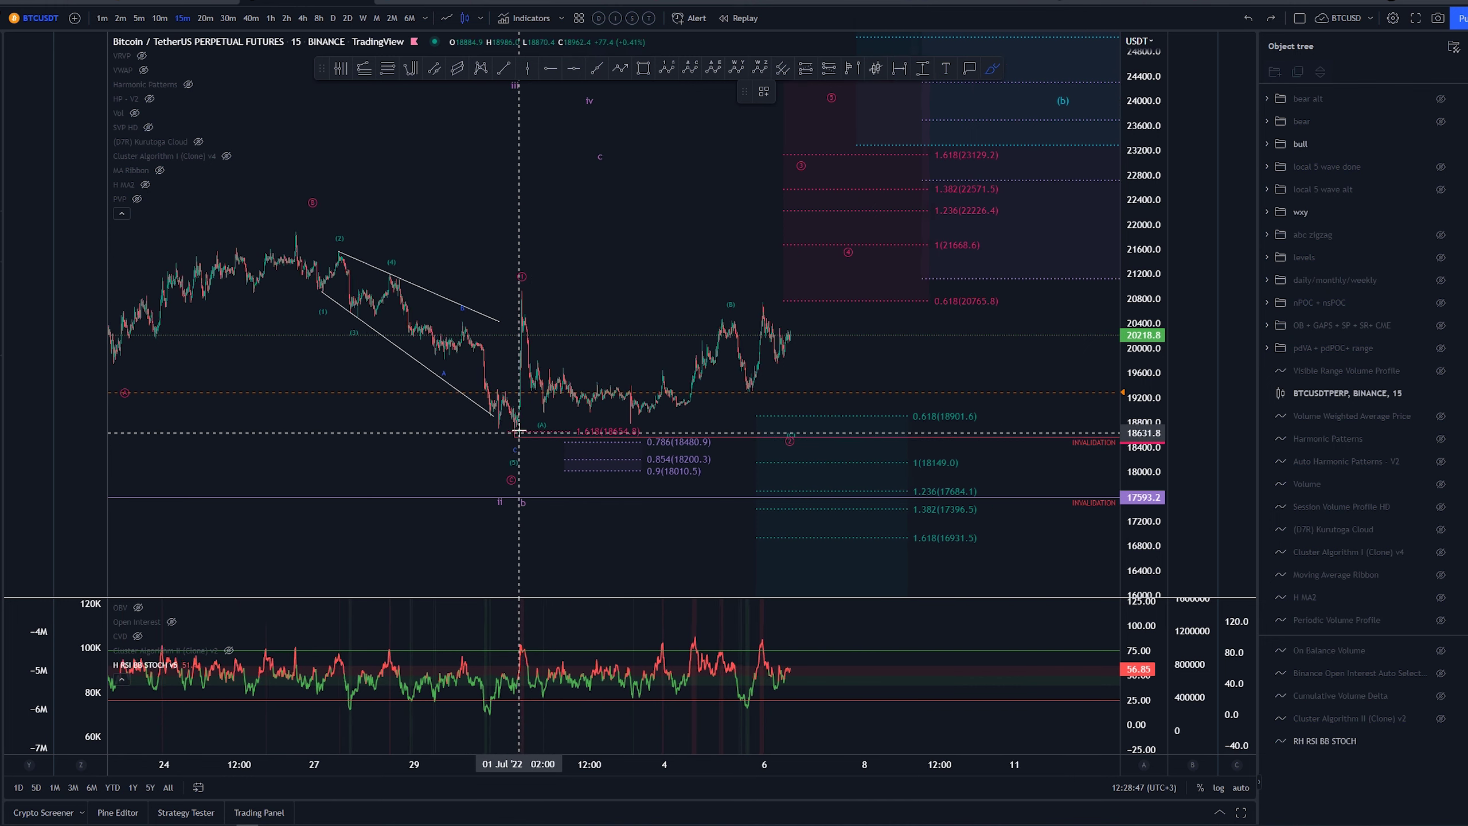
left_click_drag(515, 434, 517, 286)
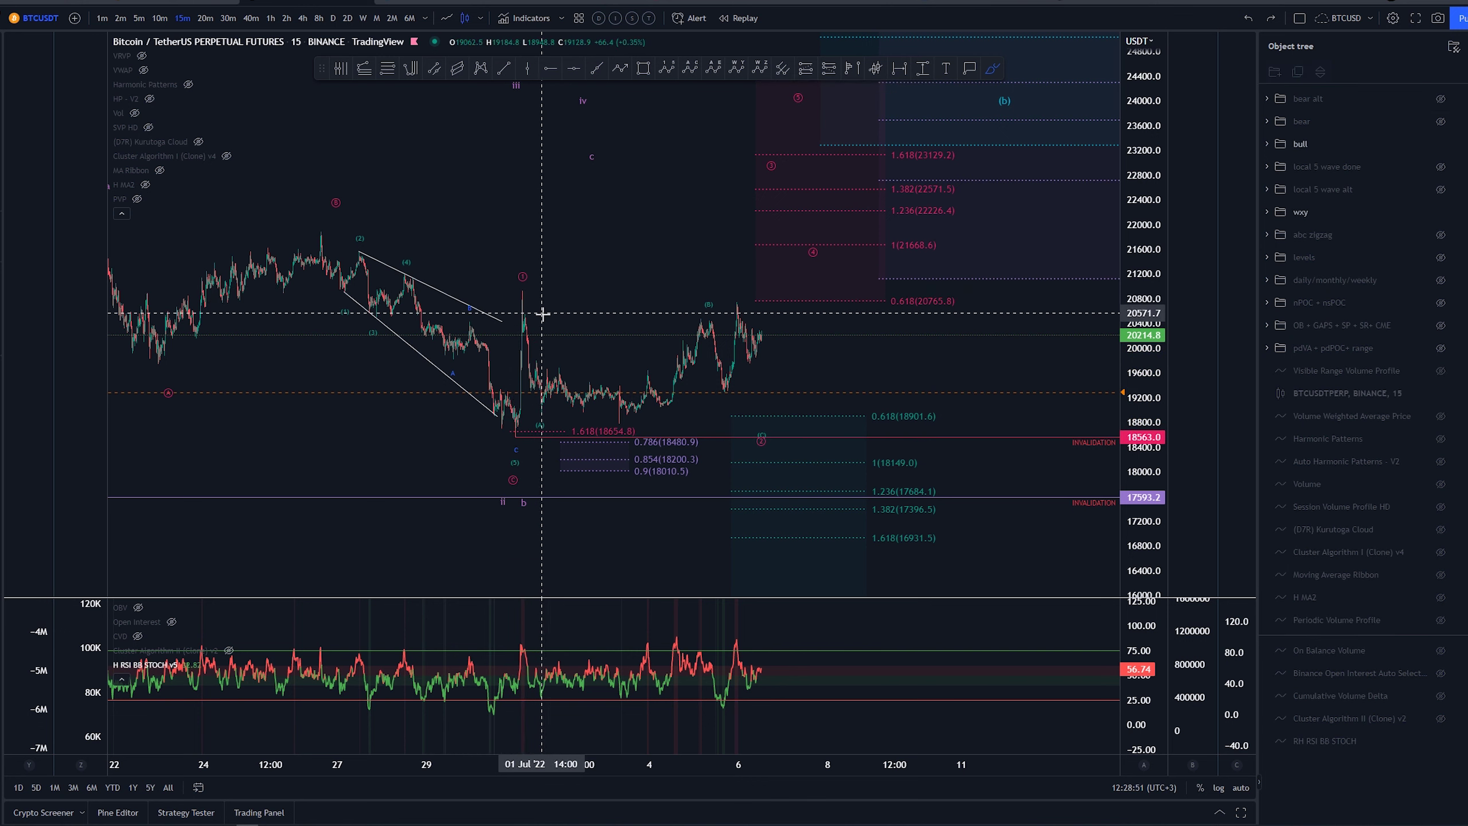
mouse_move(519, 287)
left_mouse_down()
mouse_move(541, 405)
mouse_move(713, 333)
mouse_move(727, 397)
mouse_move(736, 388)
left_mouse_up()
key("Delete")
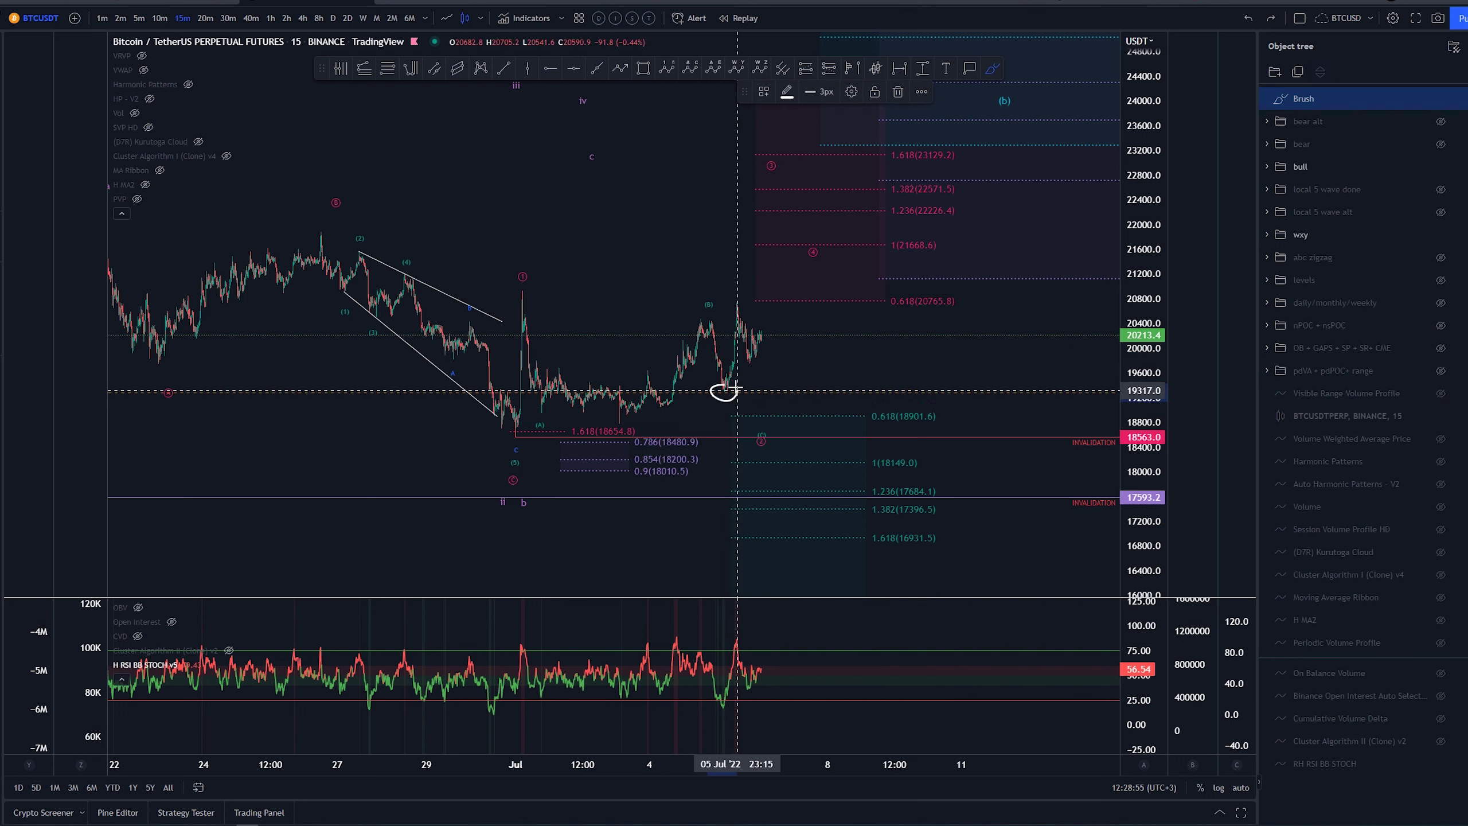
key("ctrl+z")
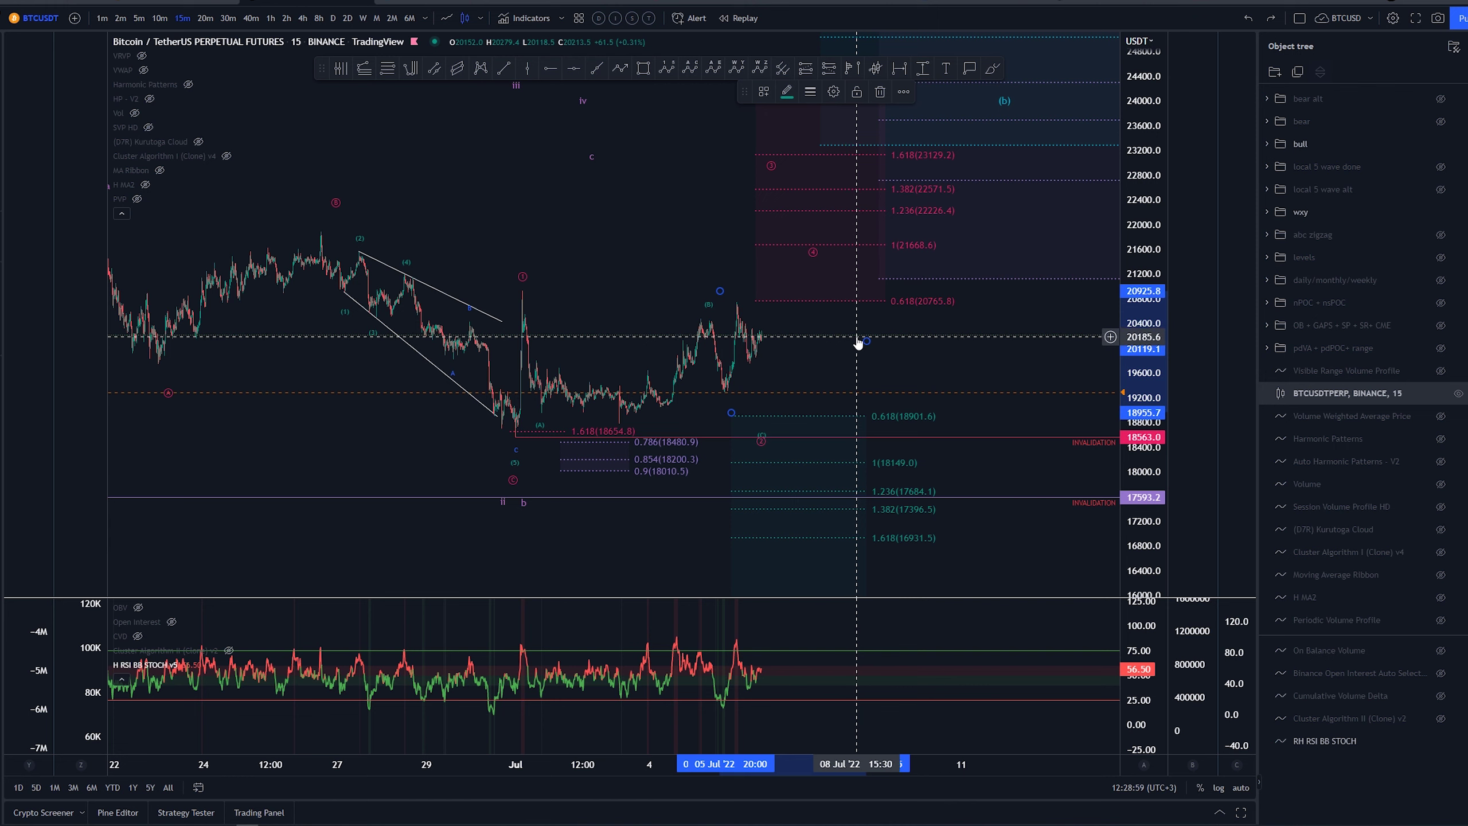
left_click_drag(859, 341, 869, 318)
left_click(874, 316)
Brush trial marks over the recent swings, low and 0.618 (19267.3) level, undoing each
left_click_drag(829, 378, 970, 374)
scroll(1027, 467, "up", 1)
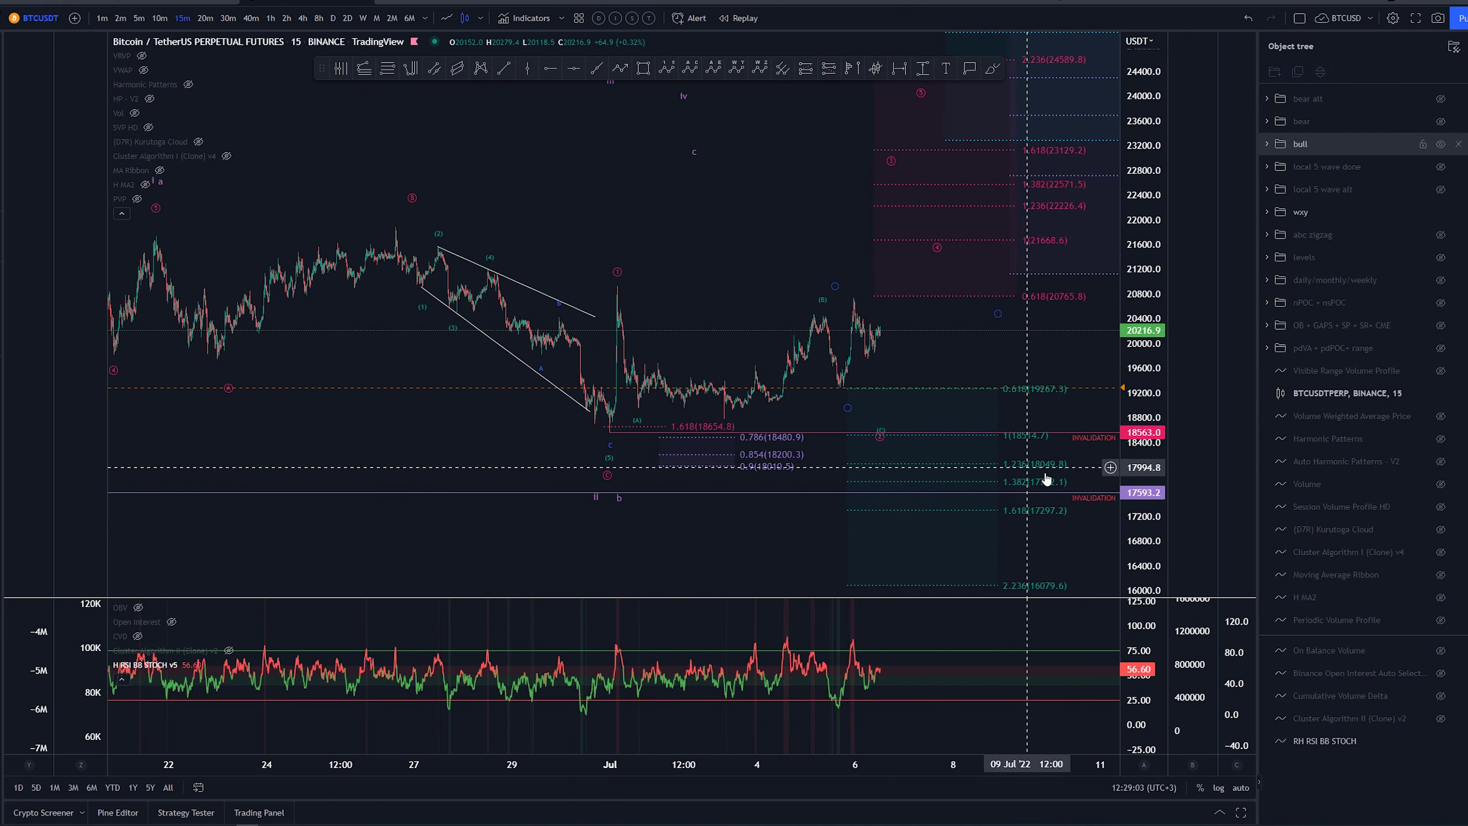
left_click_drag(1046, 479, 895, 420)
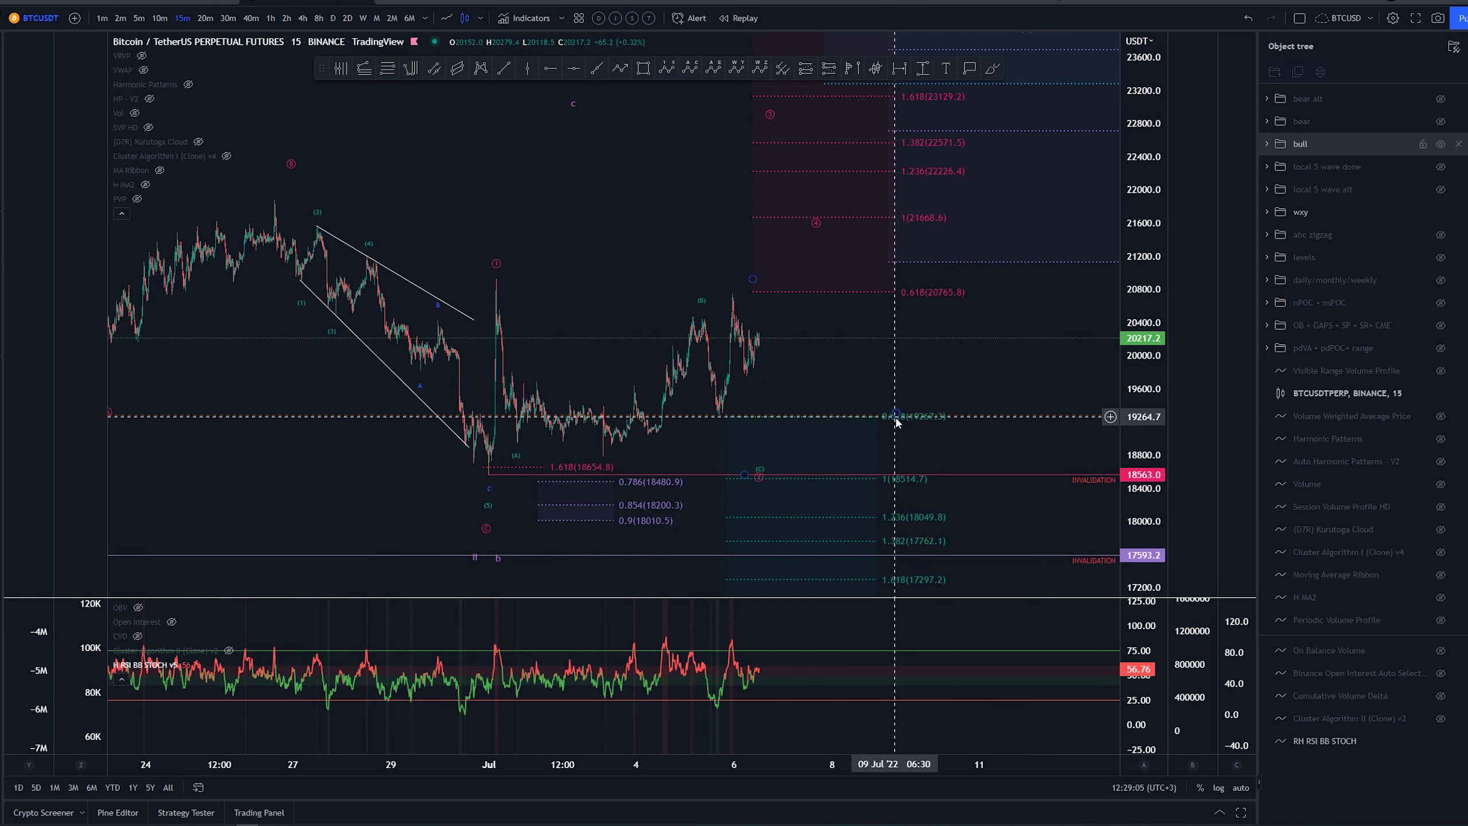
left_click(993, 69)
mouse_move(497, 281)
left_mouse_down()
mouse_move(540, 432)
mouse_move(700, 320)
left_mouse_up()
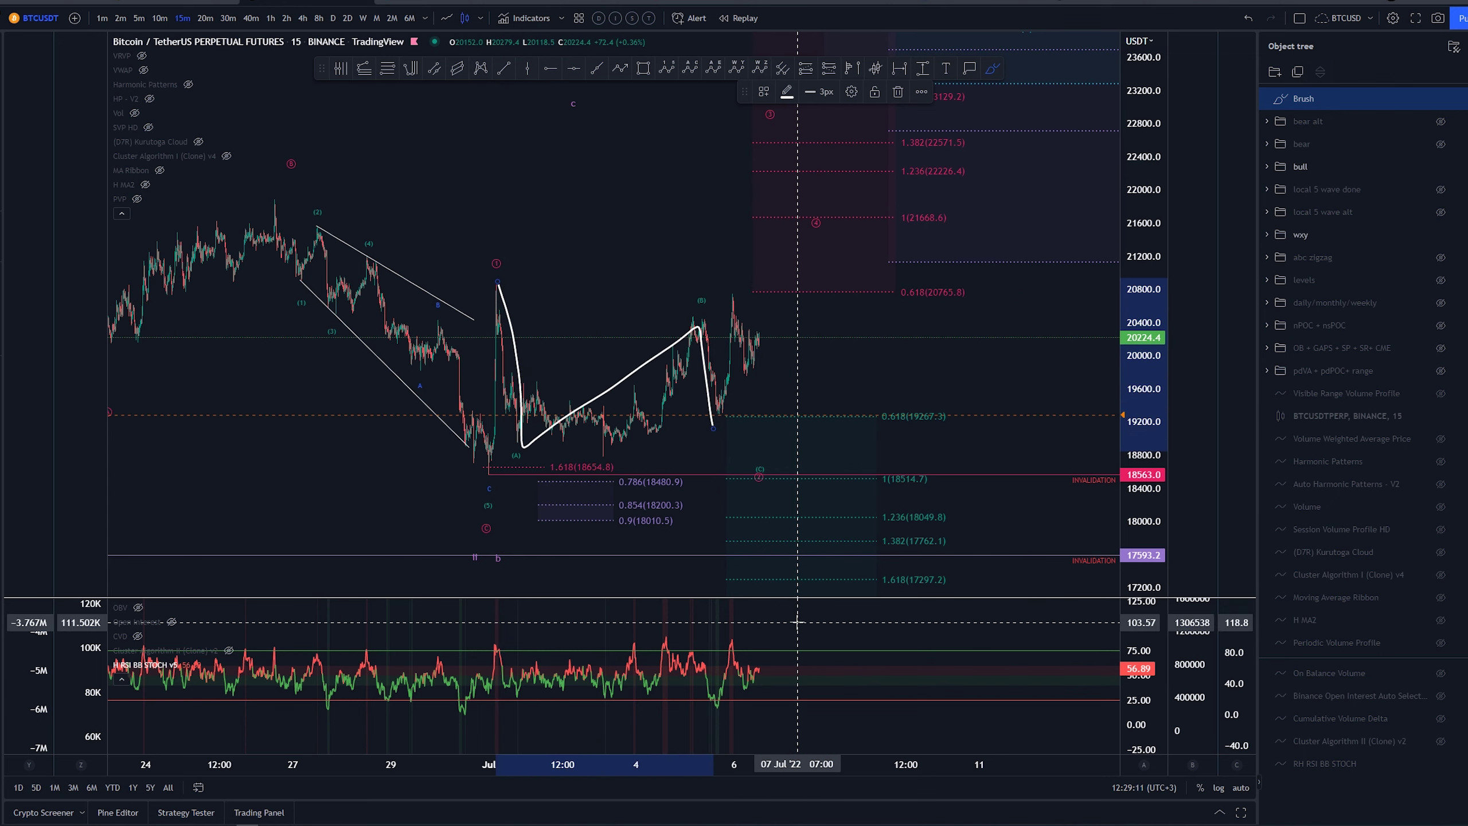
key("ctrl+z")
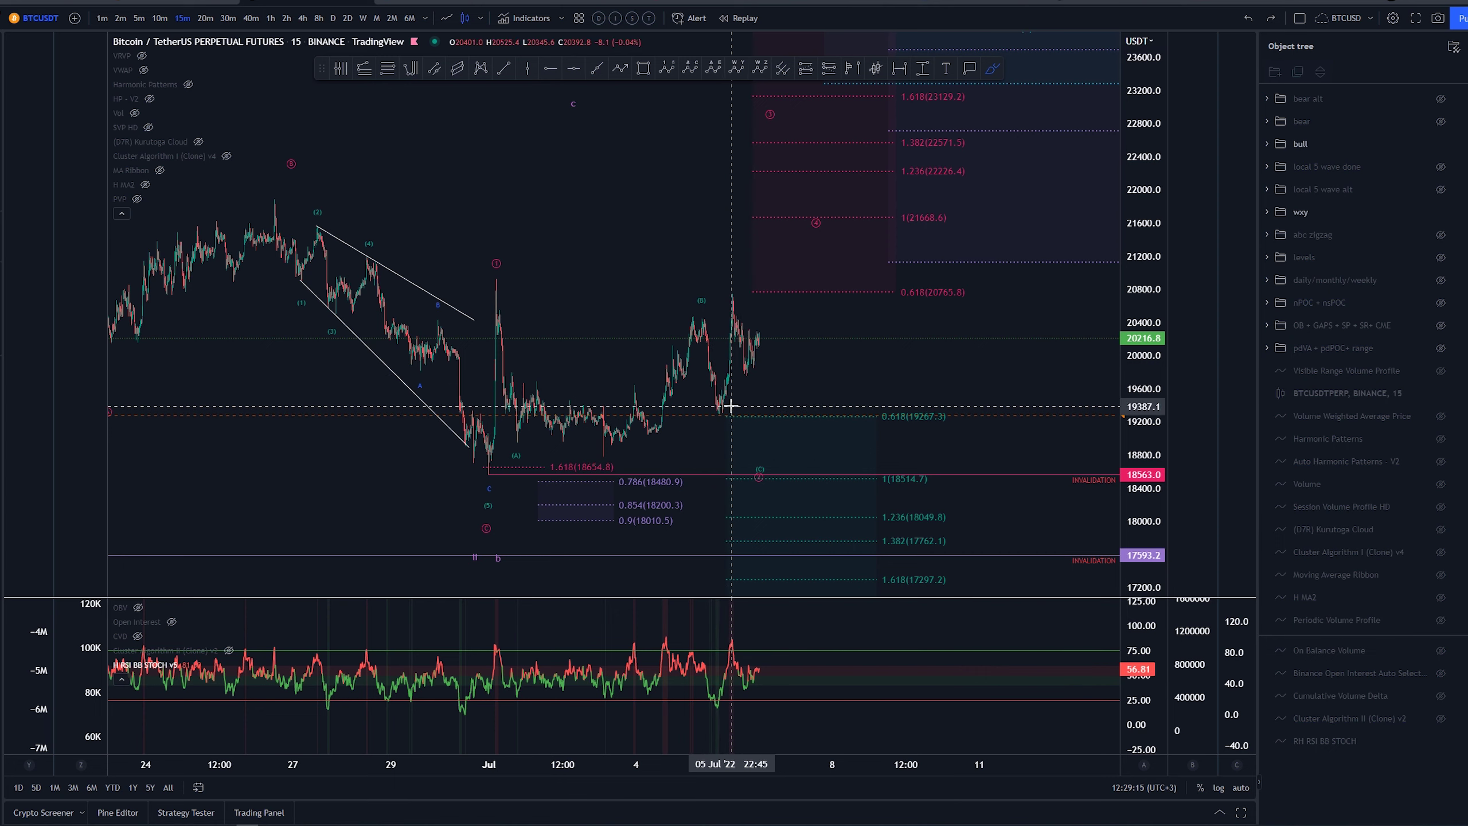
left_click_drag(730, 407, 728, 405)
key("ctrl+z")
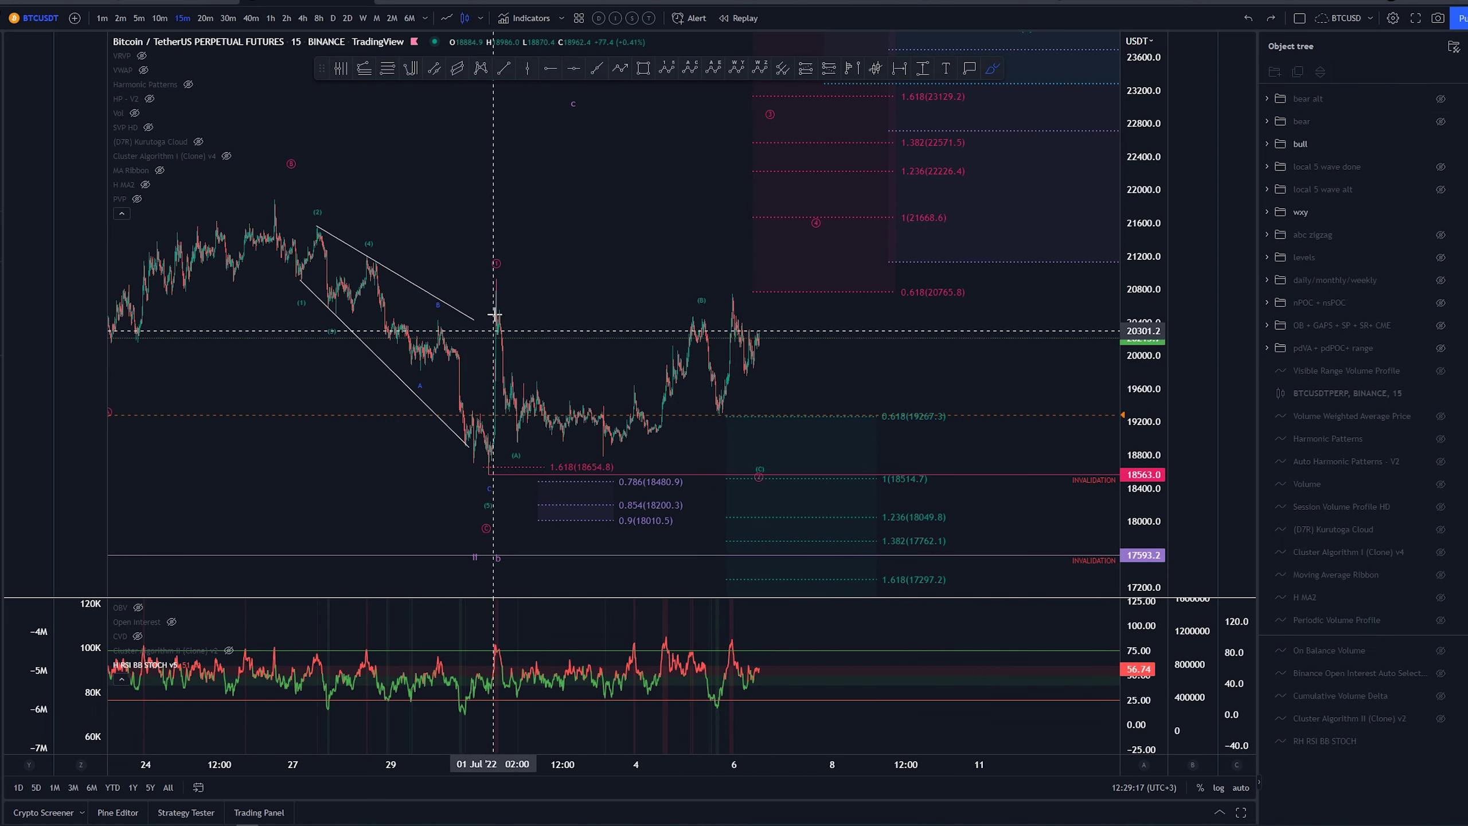
left_click_drag(871, 420, 867, 415)
key("ctrl+z")
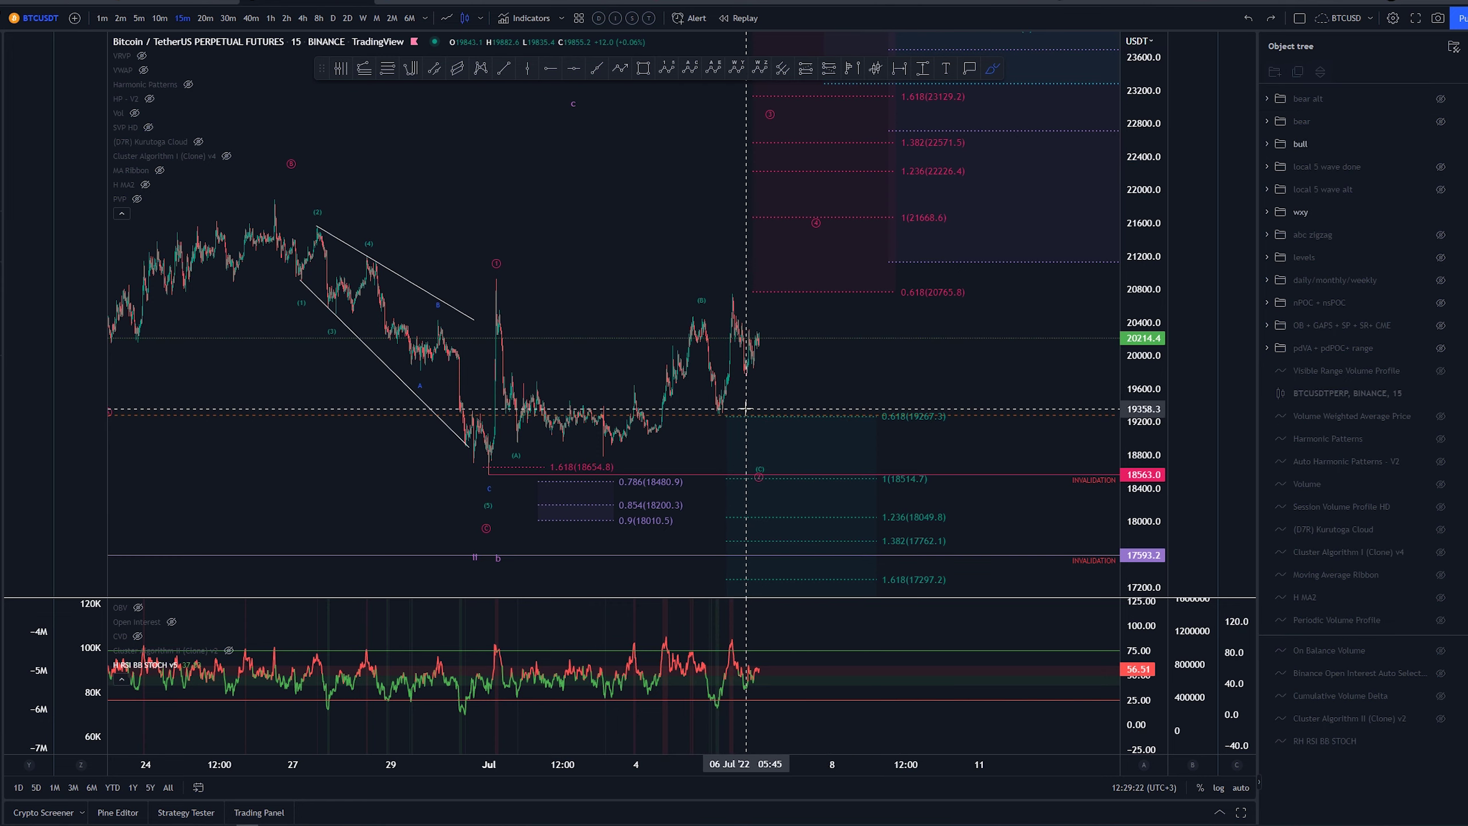
Move the bull ABC wave's (C) point onto the latest swing low
scroll(745, 409, "down", 2)
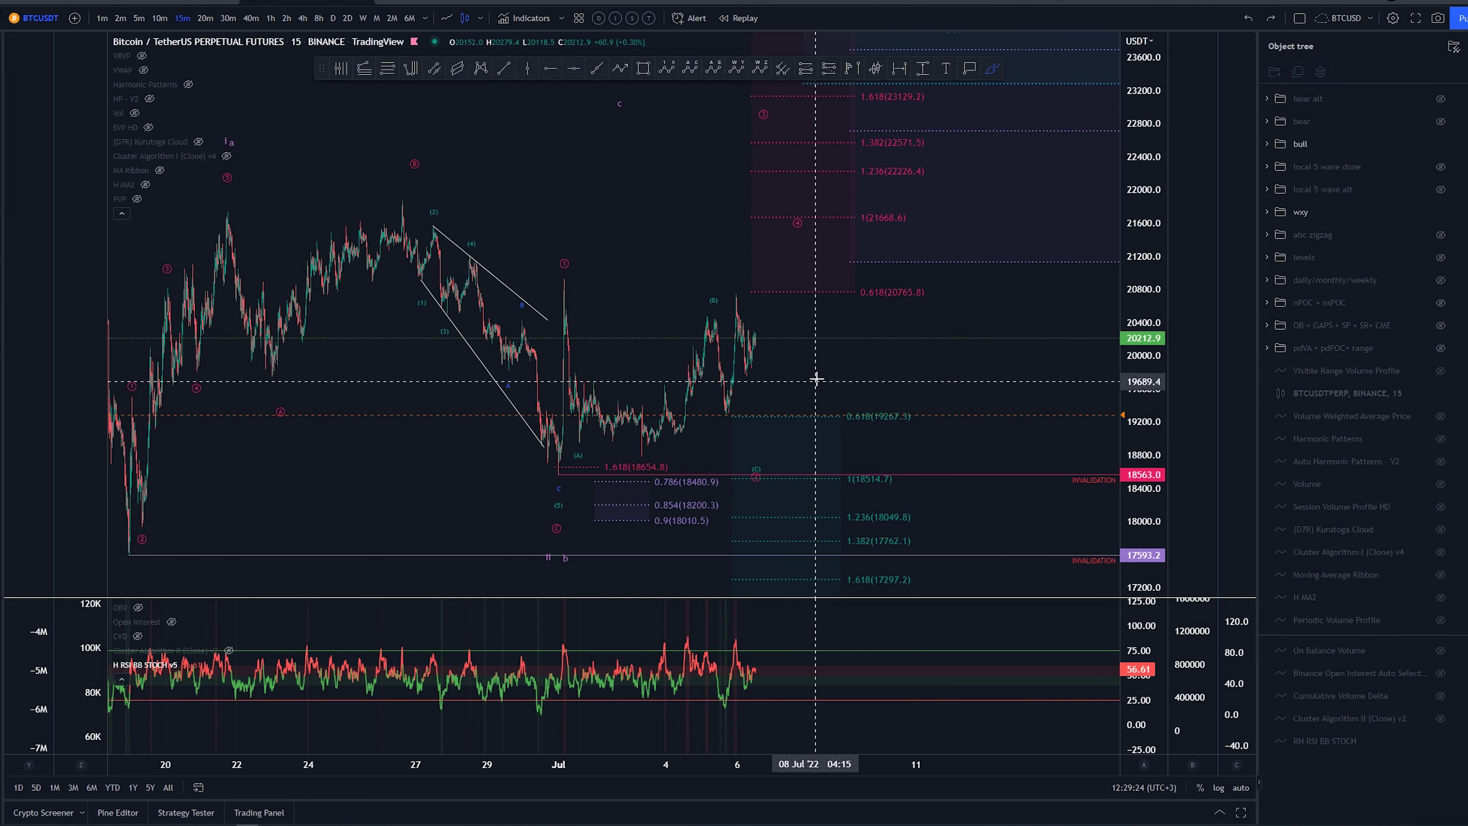
left_click(756, 470)
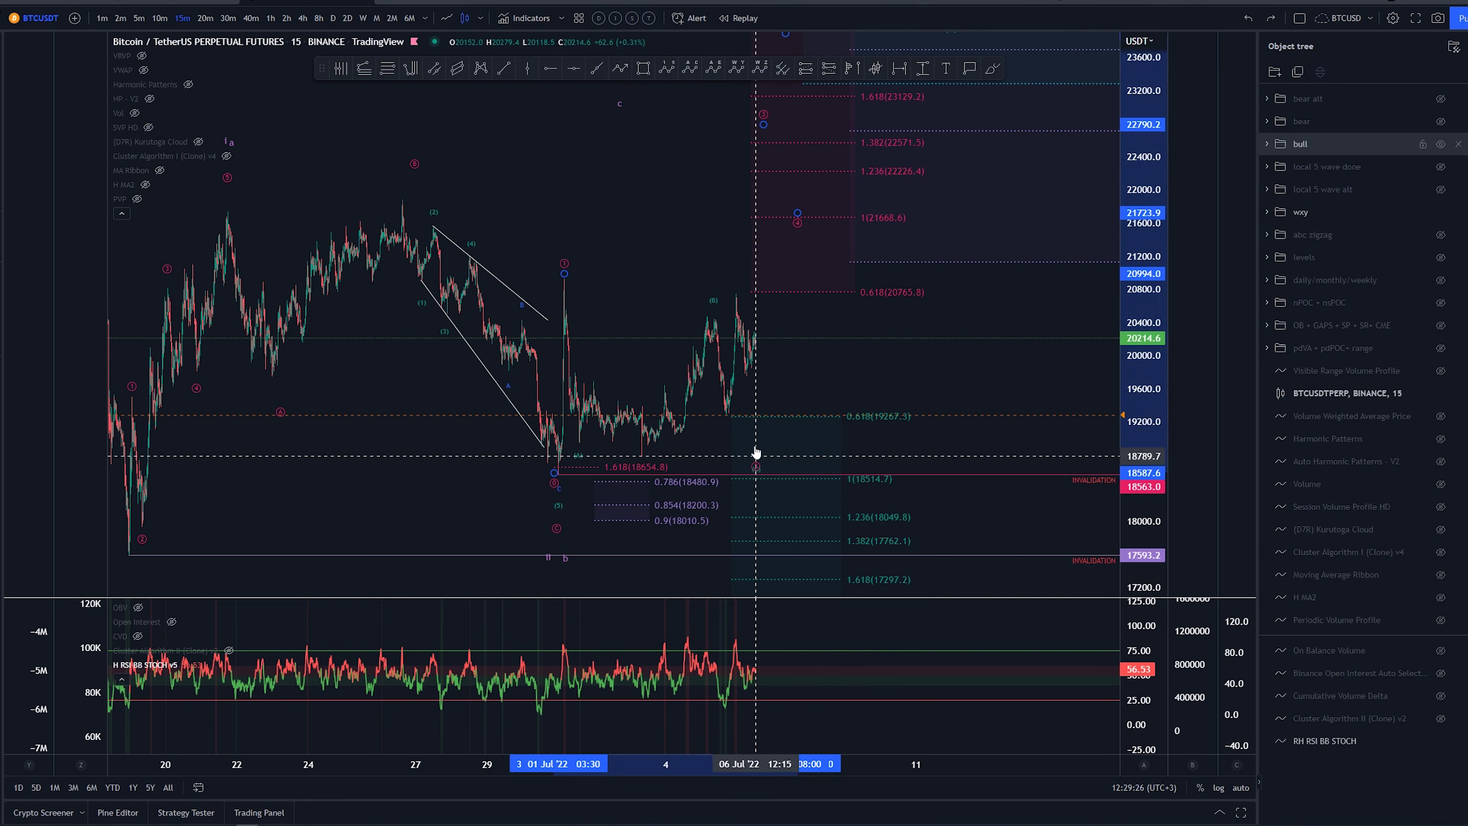
left_click_drag(756, 460, 753, 445)
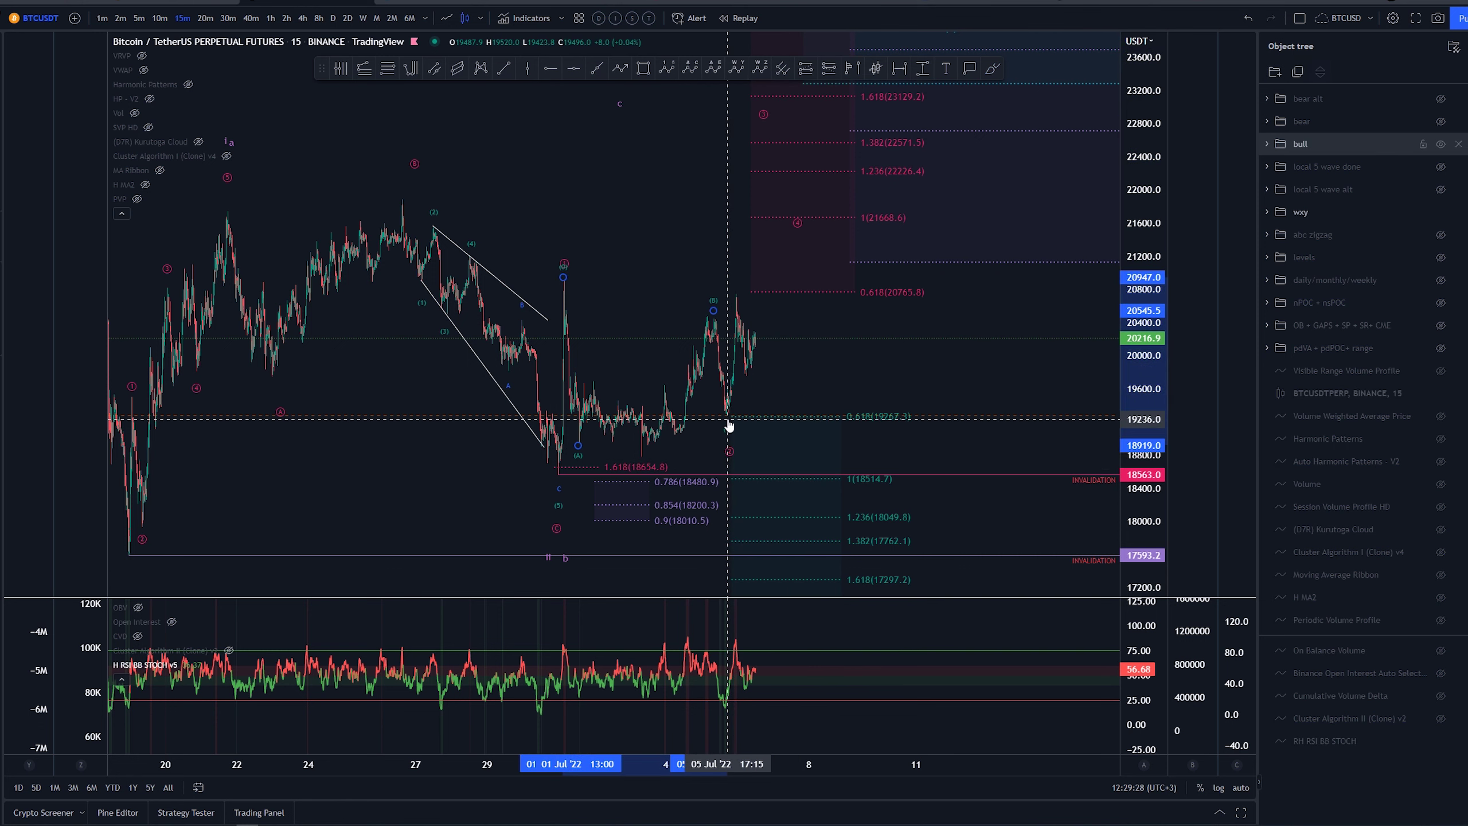
Sketch projected paths from the mid-June low and latest low, then undo them
left_click(993, 68)
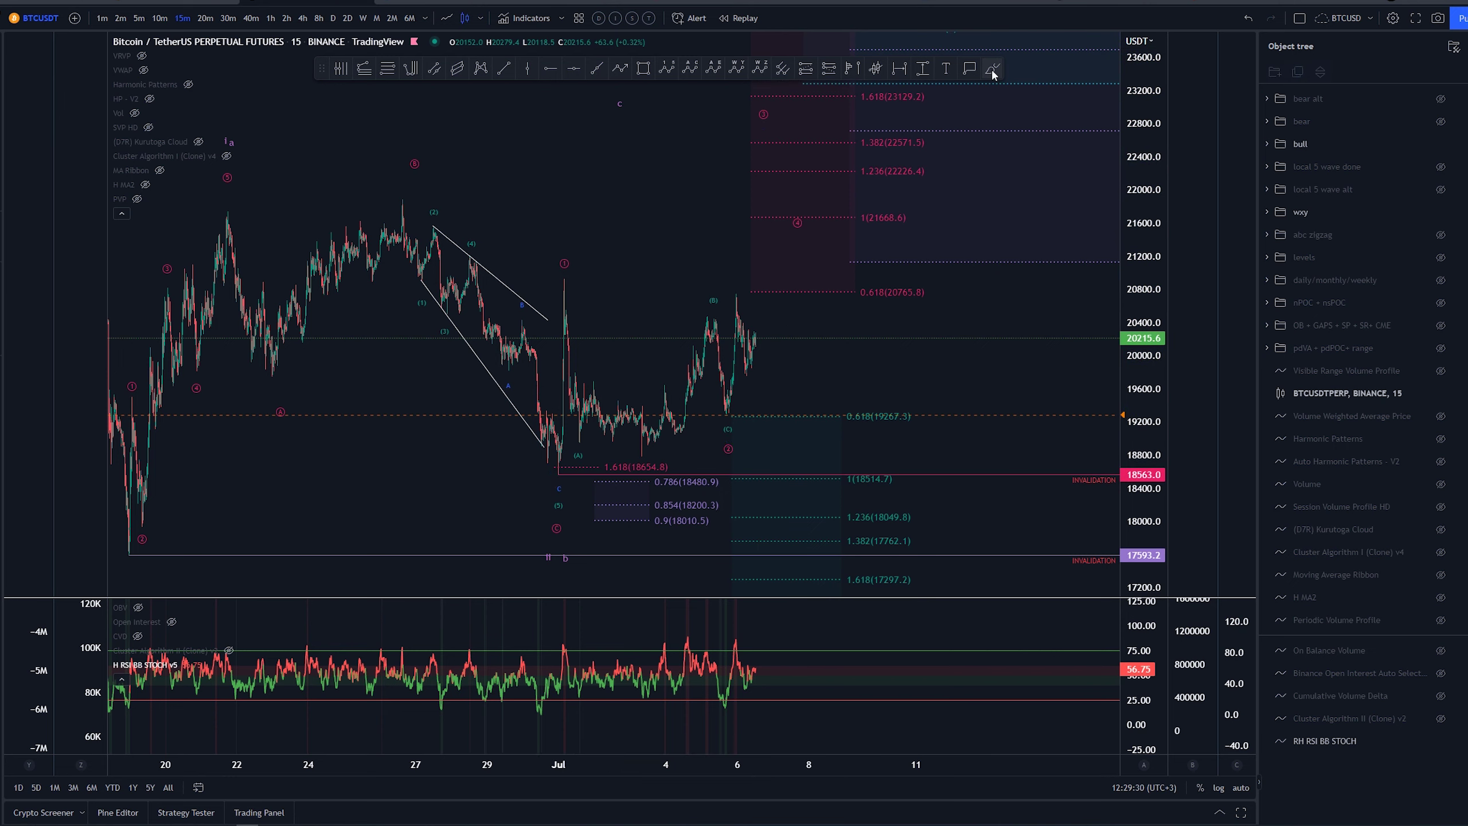
scroll(531, 479, "down", 1)
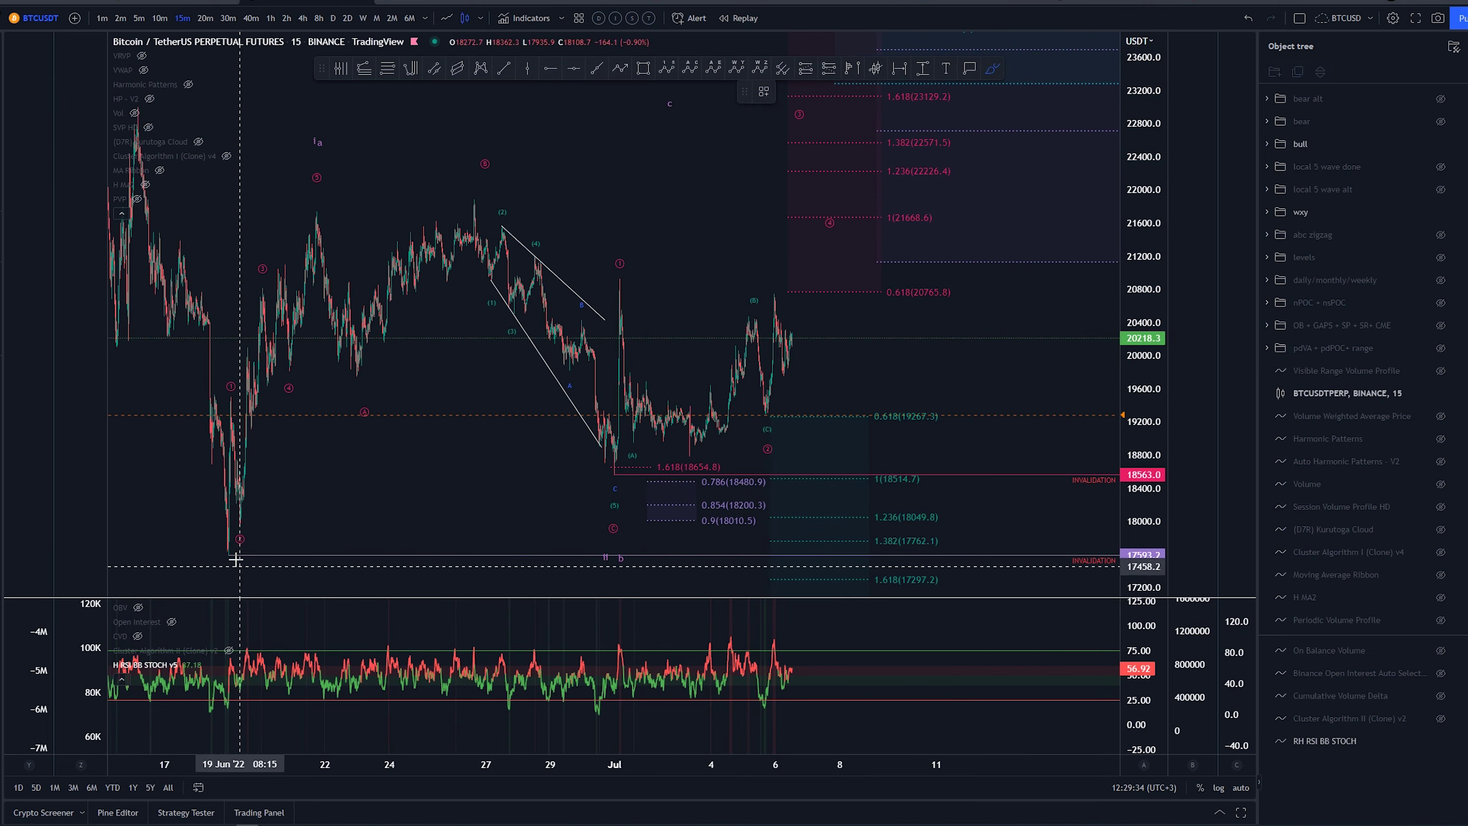
mouse_move(220, 541)
left_mouse_down()
mouse_move(302, 295)
mouse_move(552, 391)
mouse_move(606, 451)
mouse_move(620, 295)
mouse_move(755, 425)
left_mouse_up()
key("ctrl+z")
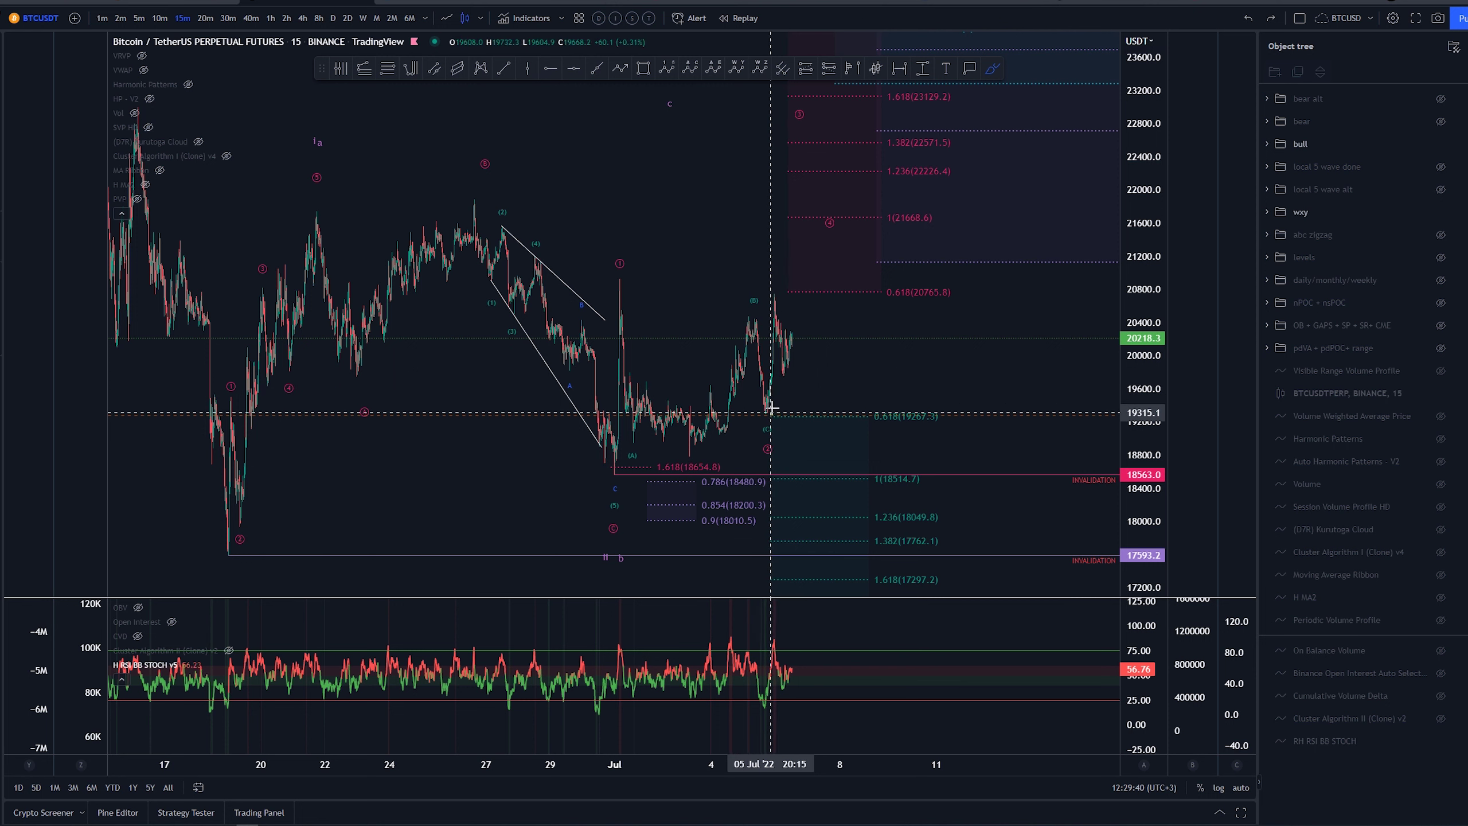
scroll(794, 407, "up", 3)
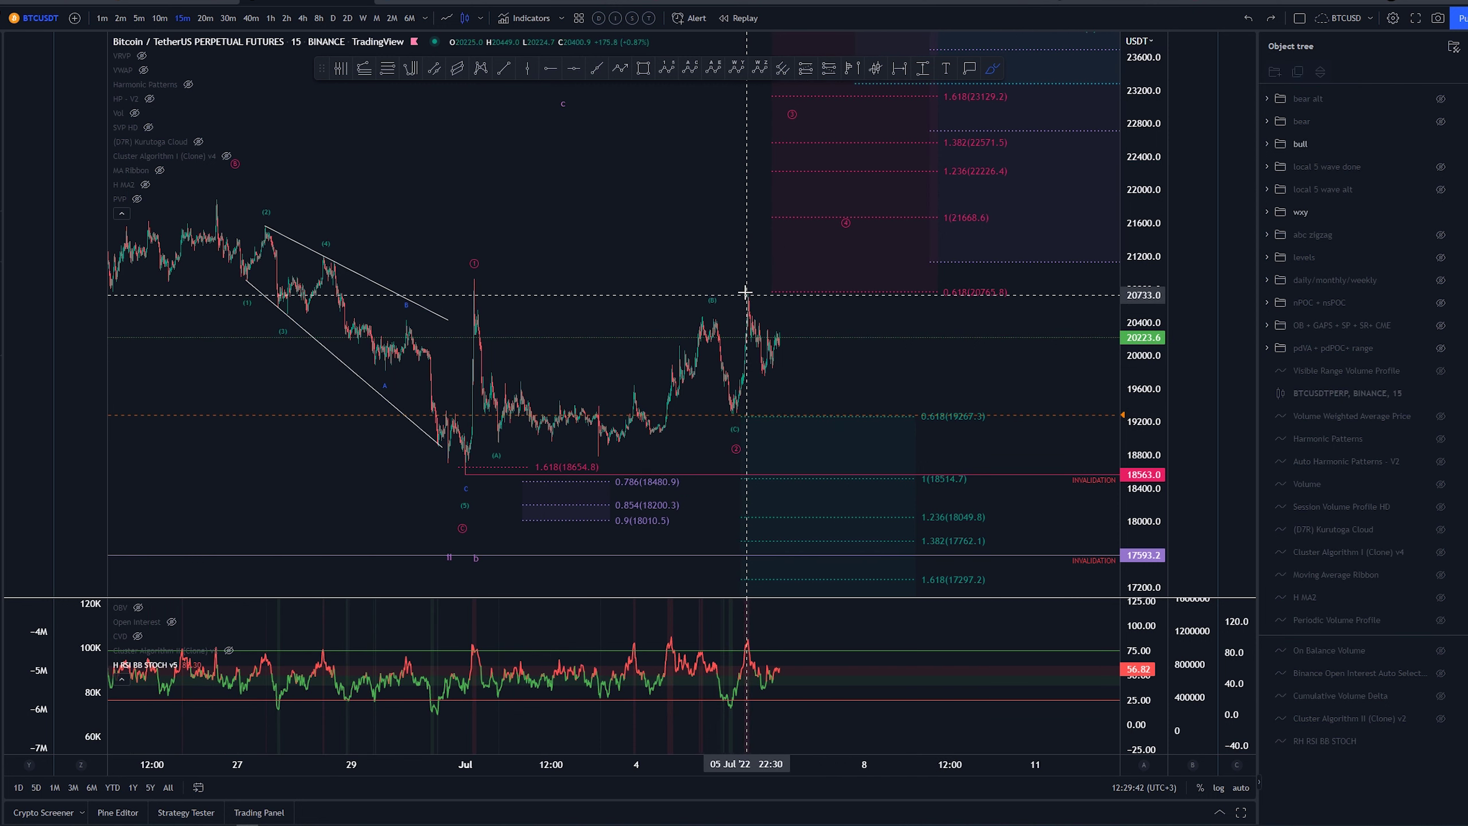
left_click_drag(734, 417, 749, 302)
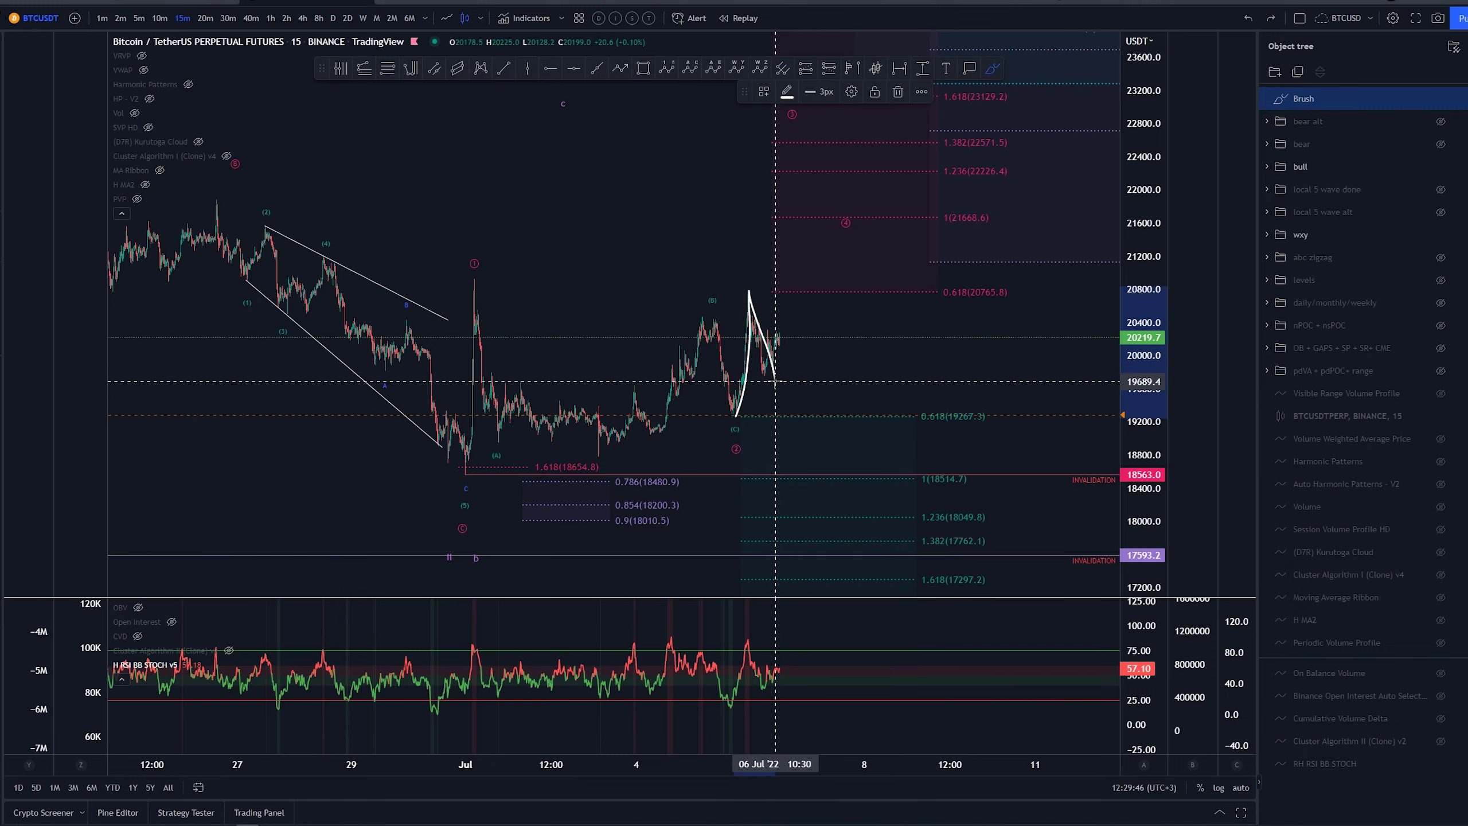
key("ctrl+z")
scroll(782, 239, "down", 5)
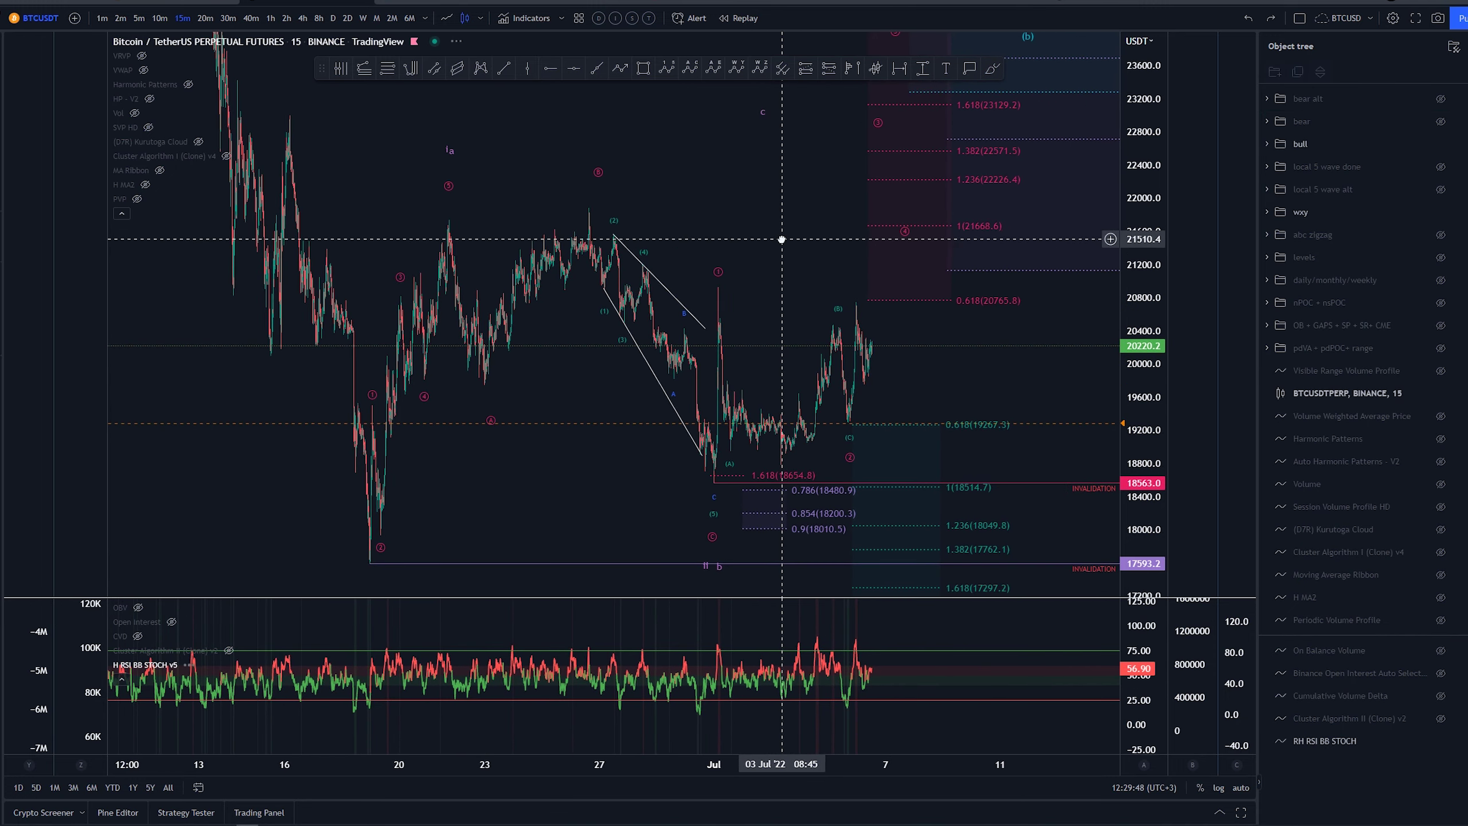
scroll(782, 239, "up", 2)
scroll(710, 272, "down", 1)
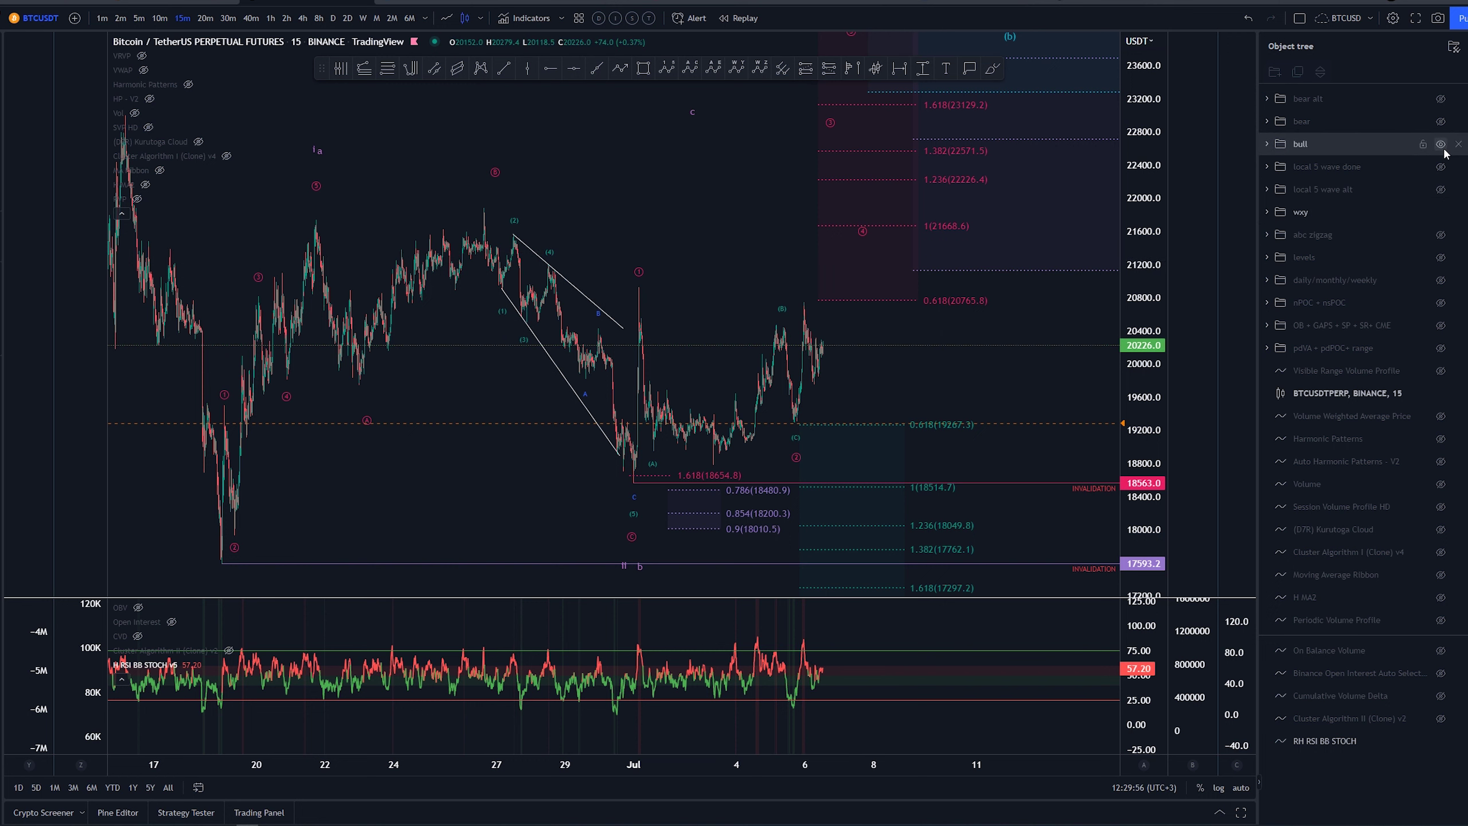
Hide the bull count, show the bear count, and discard trial paths from the June lows
left_click(1441, 144)
left_click(1442, 121)
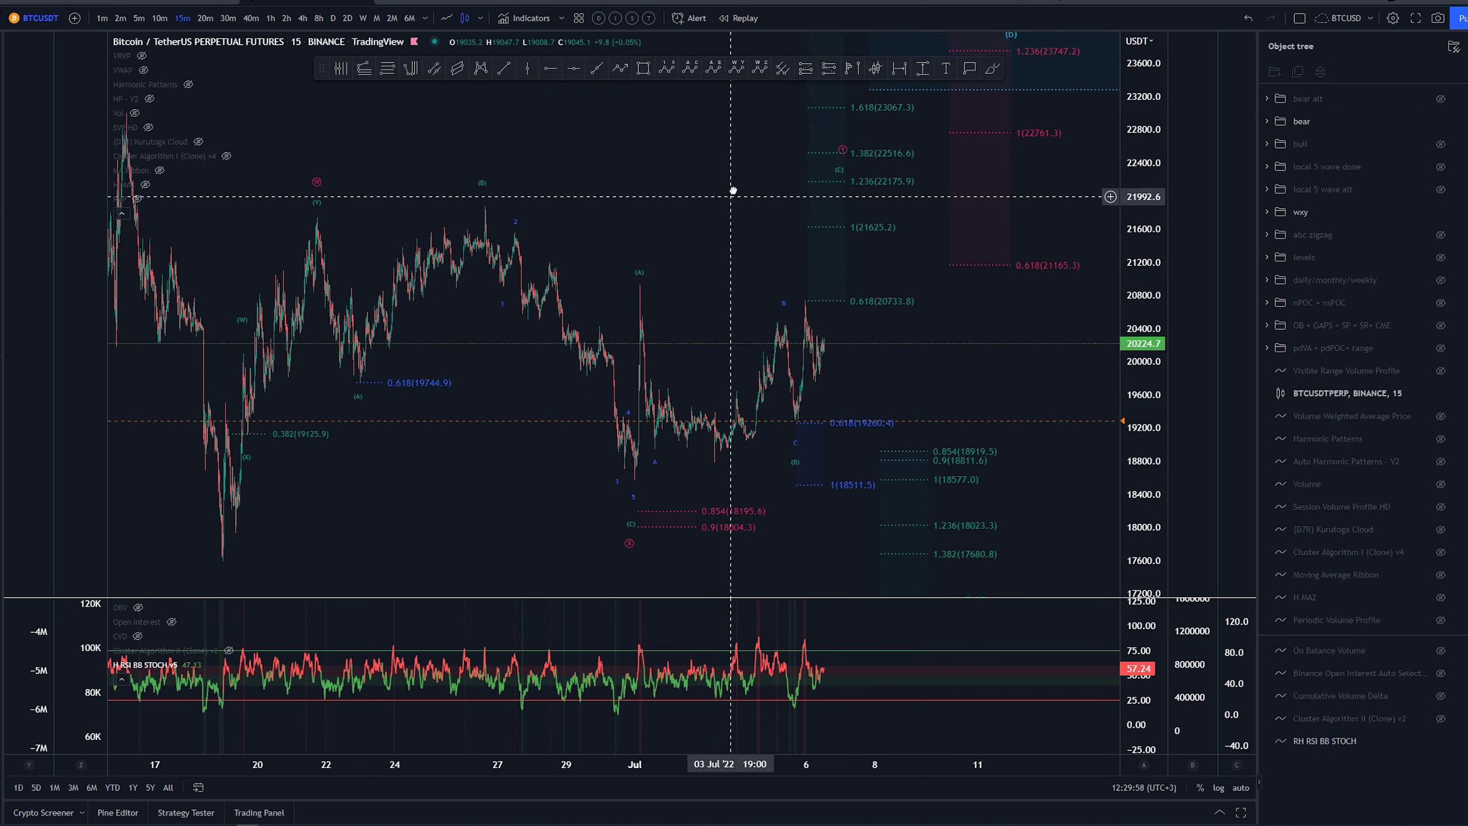
left_click(990, 71)
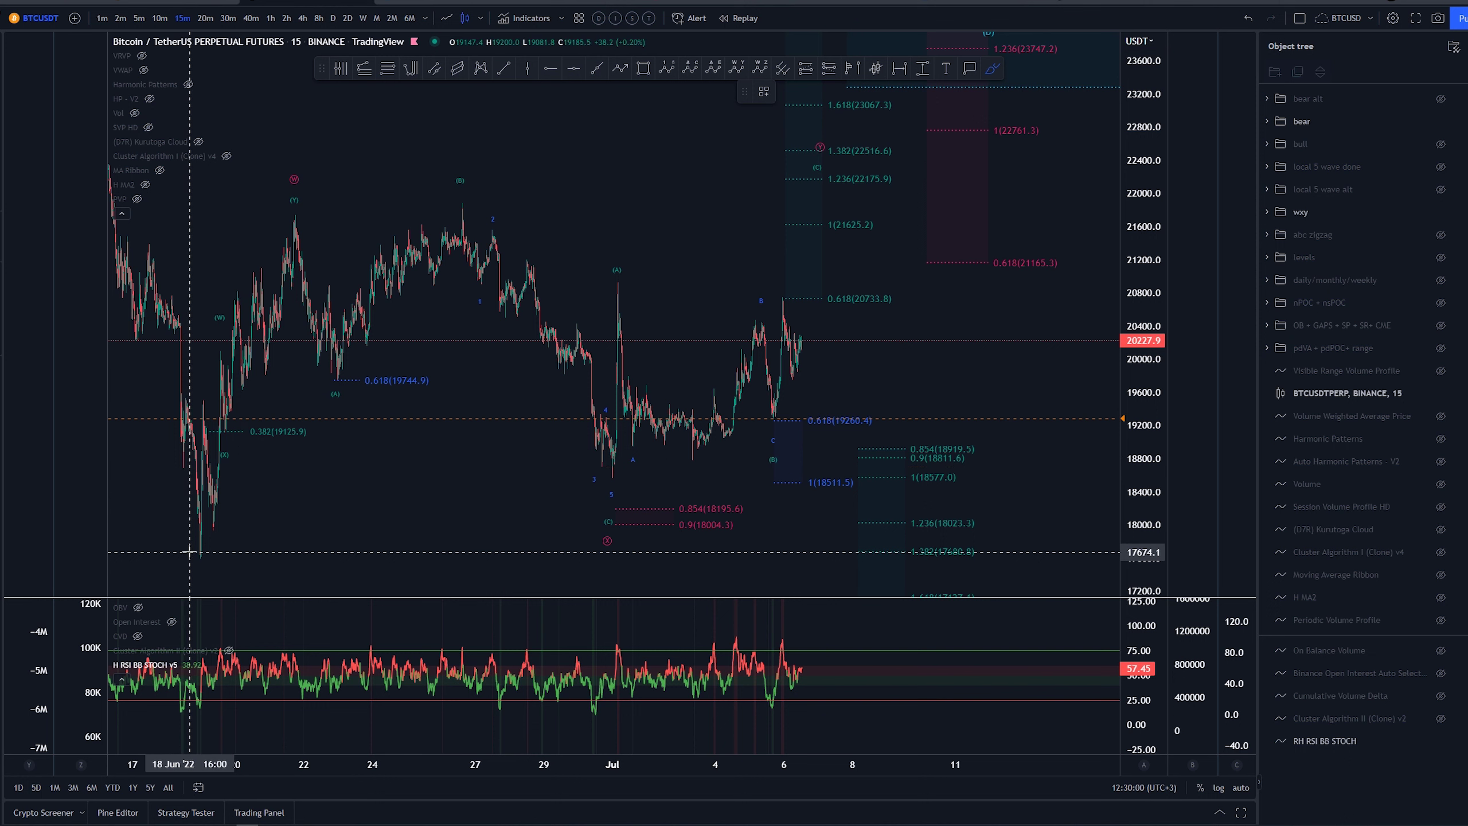
mouse_move(195, 546)
left_mouse_down()
mouse_move(307, 206)
mouse_move(489, 200)
mouse_move(640, 461)
mouse_move(578, 476)
mouse_move(614, 470)
left_mouse_up()
key("ctrl+z")
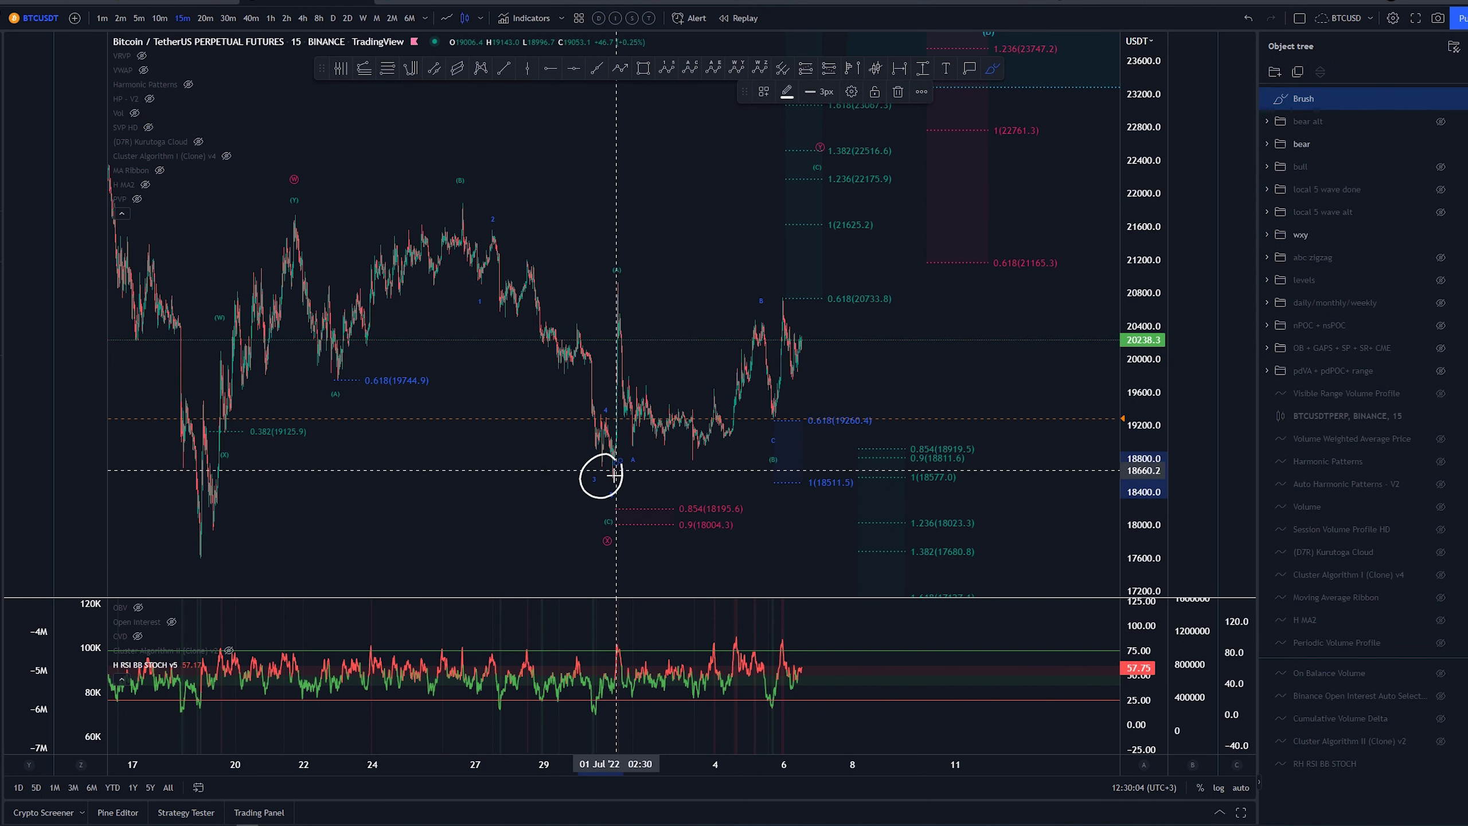
key("ctrl+z")
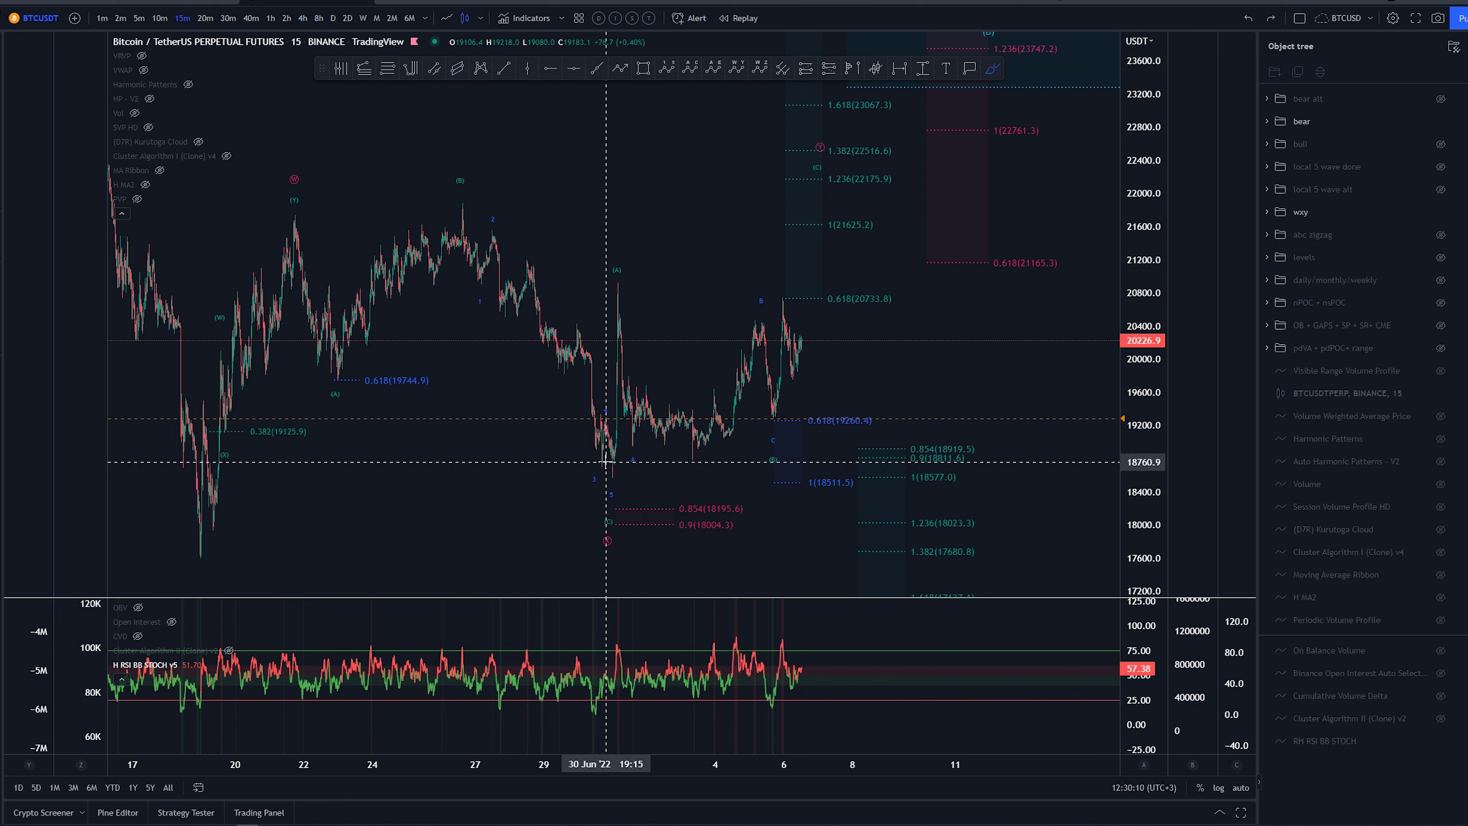
mouse_move(608, 472)
left_mouse_down()
mouse_move(616, 289)
mouse_move(641, 443)
mouse_move(755, 317)
mouse_move(767, 443)
left_mouse_up()
key("ctrl+z")
key("ctrl+z")
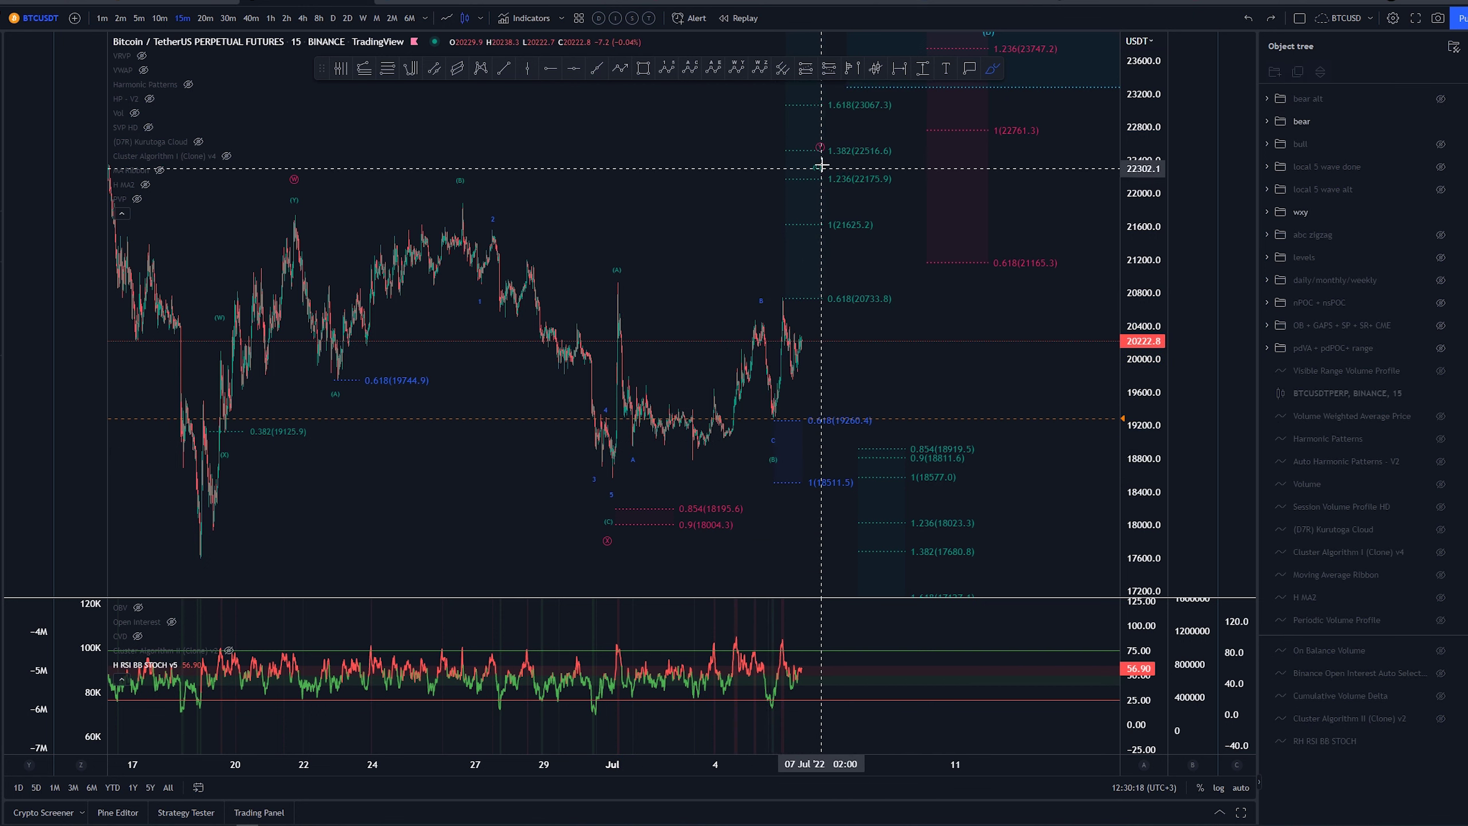
Circle the 0.618 (20733.8) target, 1 Jul move and 5 Jul swing, undoing each and a (C) nudge
mouse_move(758, 285)
left_mouse_down()
mouse_move(900, 293)
mouse_move(772, 306)
mouse_move(788, 289)
left_mouse_up()
key("ctrl+z")
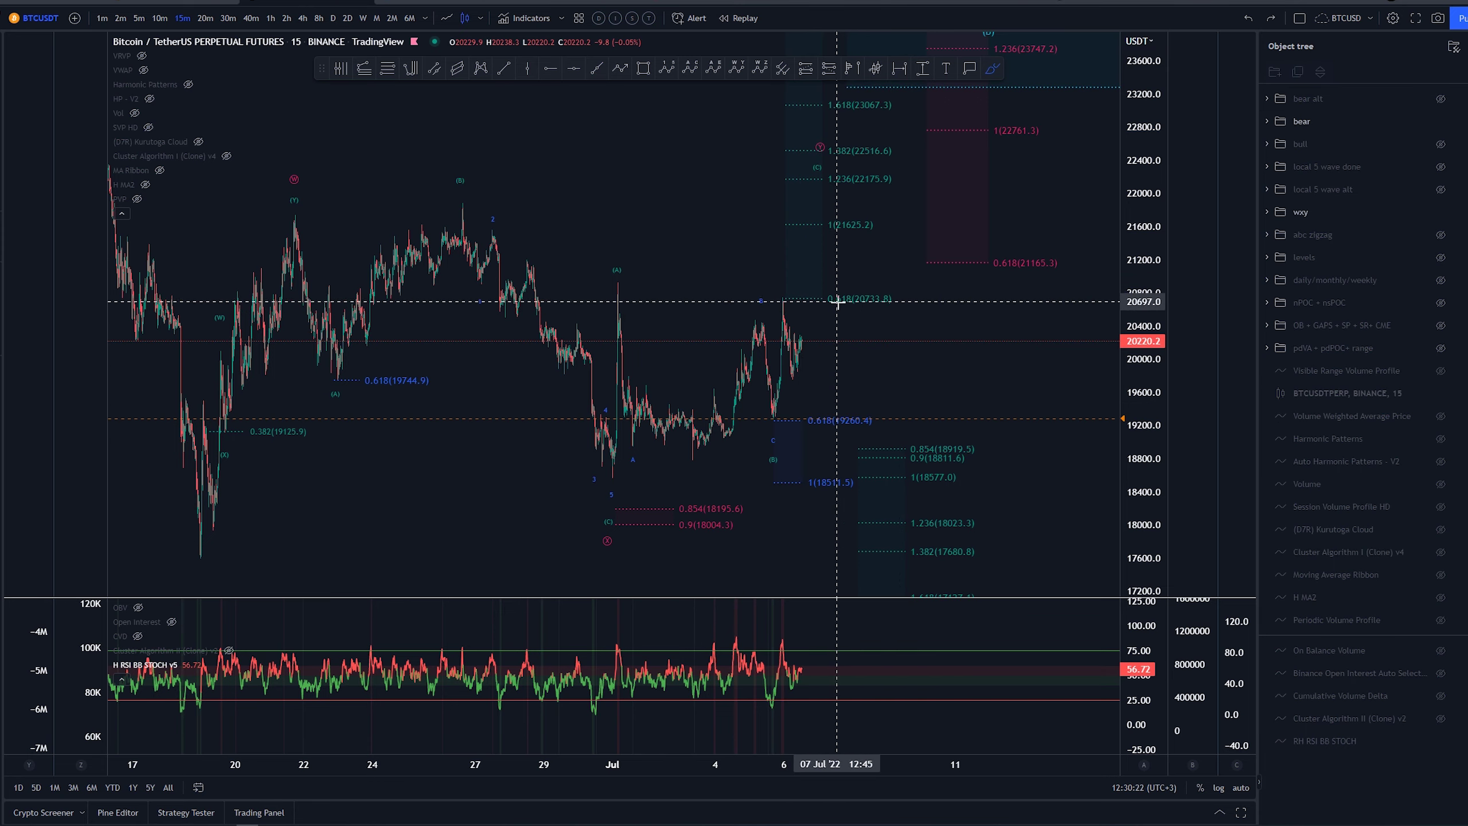
mouse_move(641, 270)
left_mouse_down()
mouse_move(596, 476)
mouse_move(643, 272)
left_mouse_up()
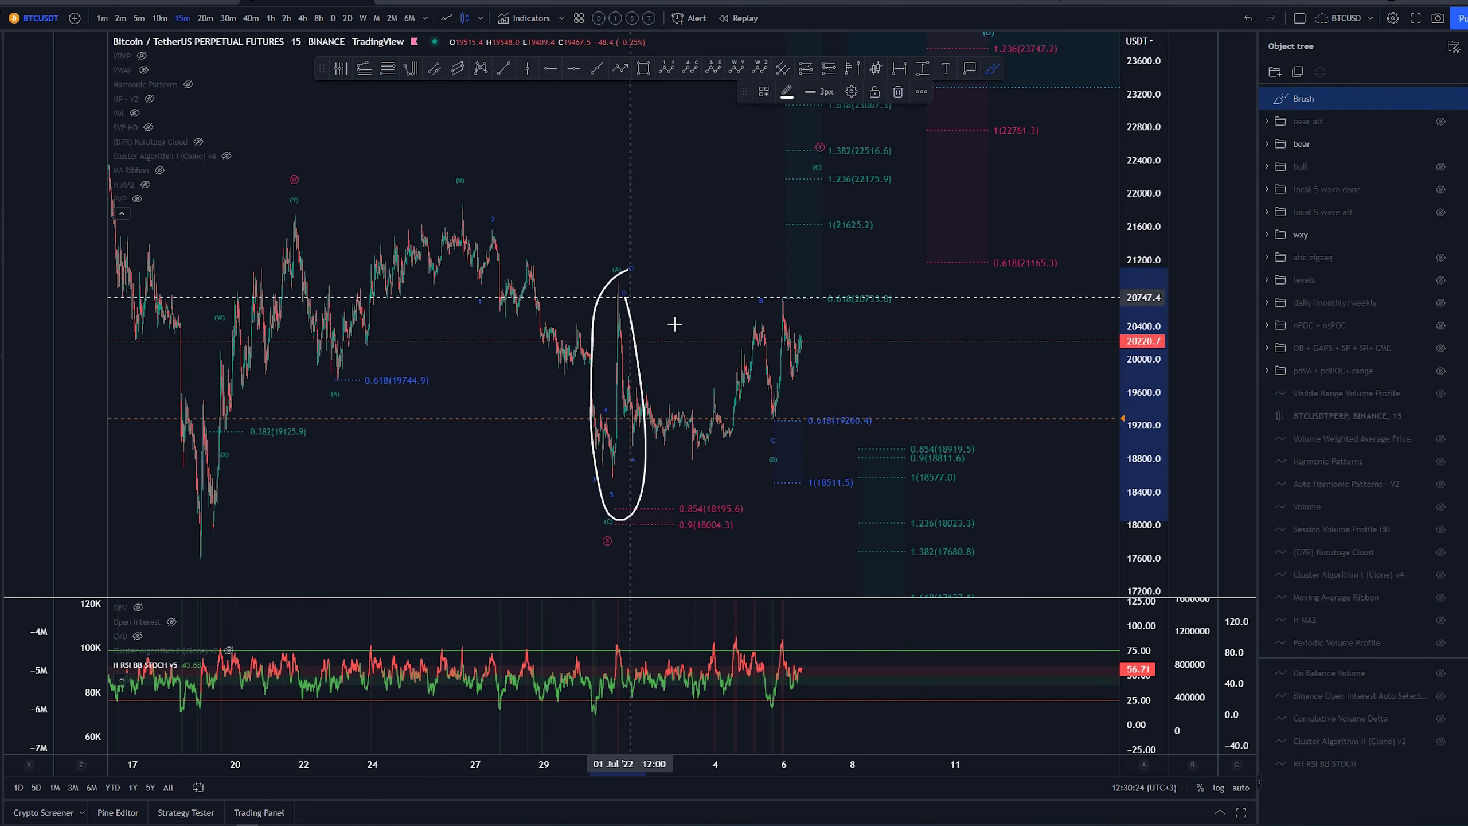
key("ctrl+z")
left_click_drag(769, 451, 772, 299)
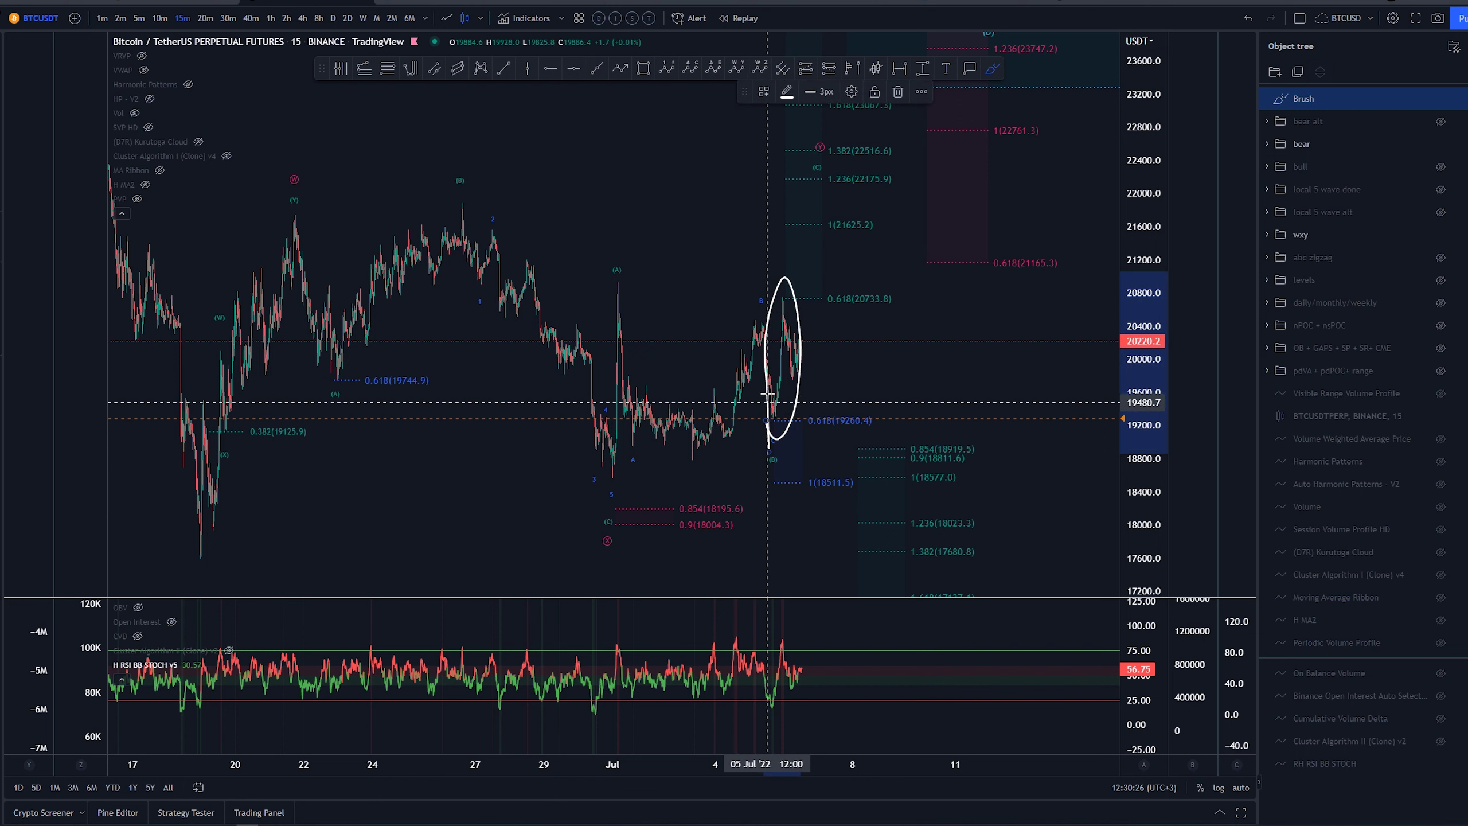
key("ctrl+z")
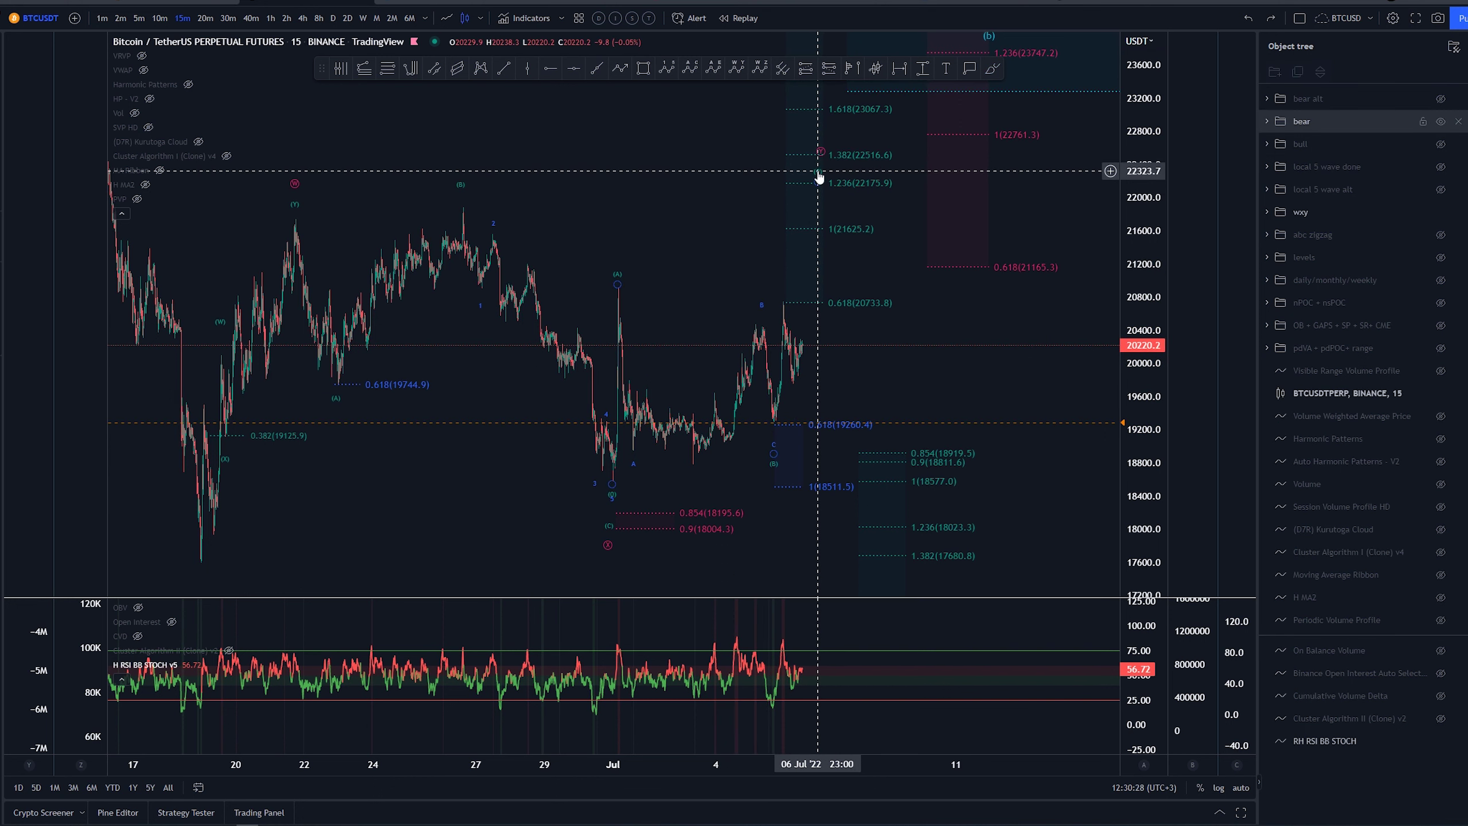
left_click_drag(815, 178, 787, 278)
key("ctrl+z")
key("ctrl+z")
Brush marks around the 0.618 (21165.3) level and (W) label, then undo them
left_click(993, 70)
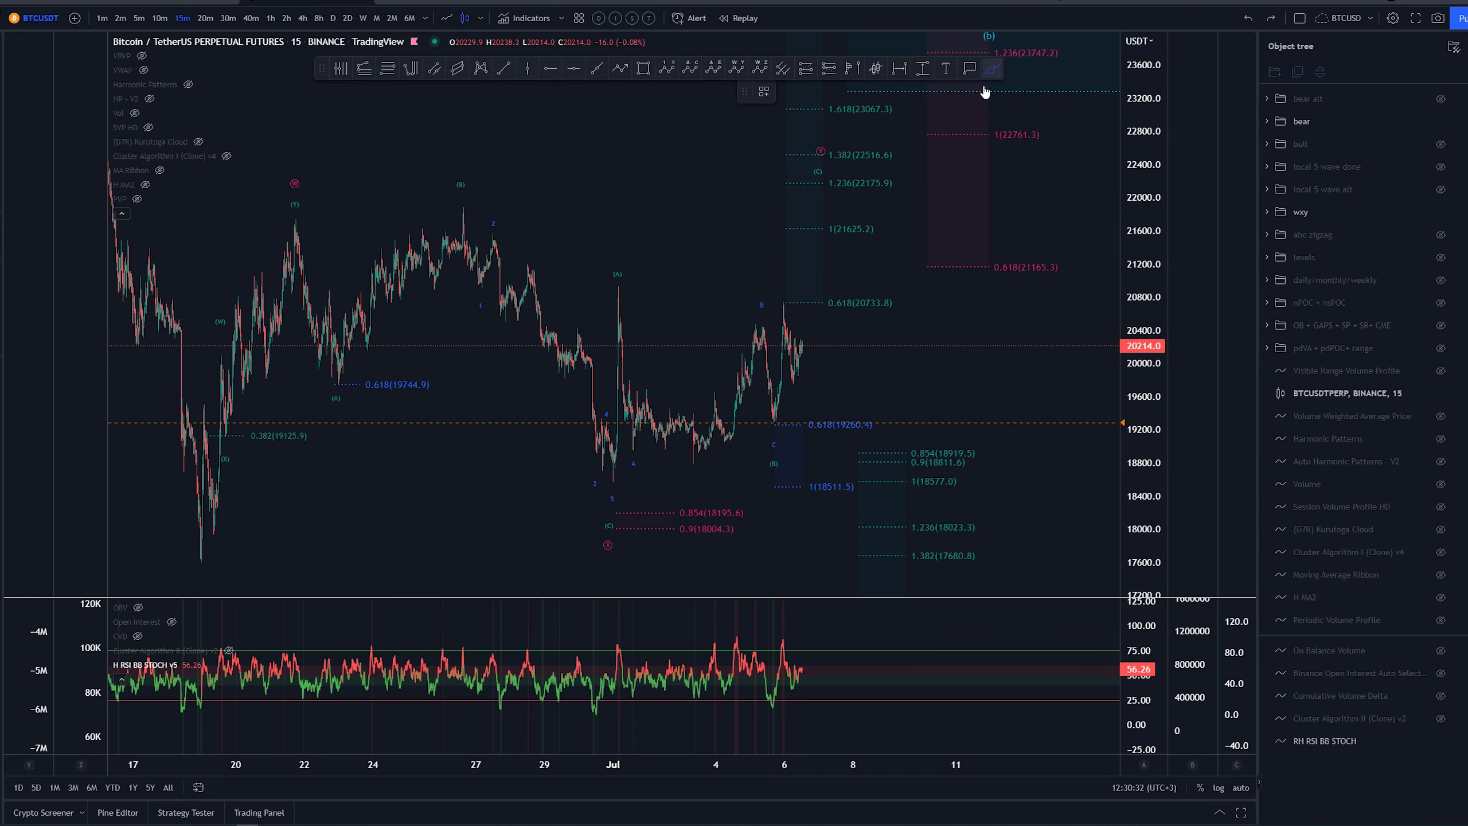
mouse_move(1049, 246)
left_mouse_down()
mouse_move(937, 278)
mouse_move(986, 242)
left_mouse_up()
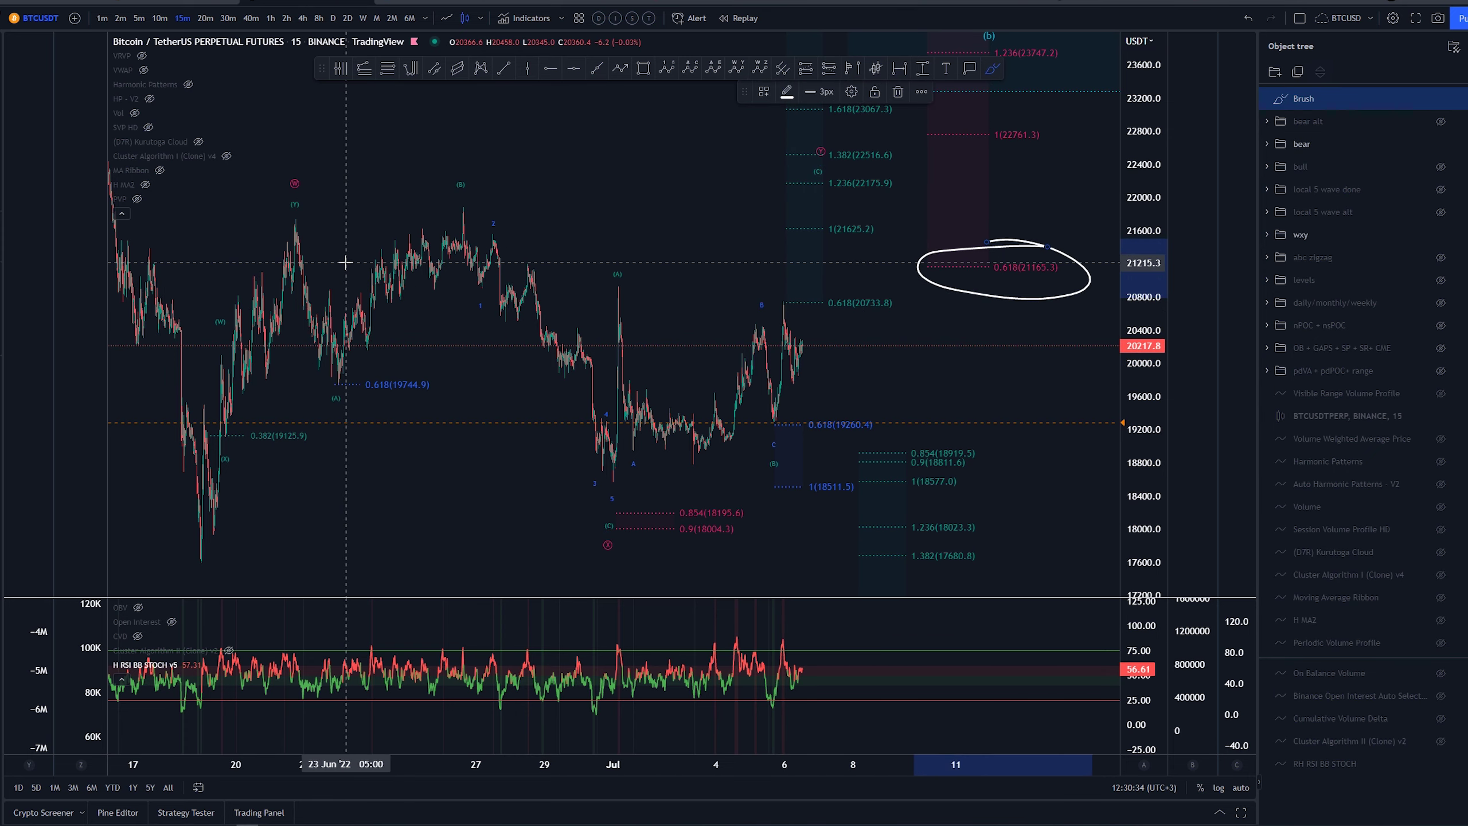
left_click_drag(312, 177, 299, 202)
key("ctrl+z")
key("ctrl+z")
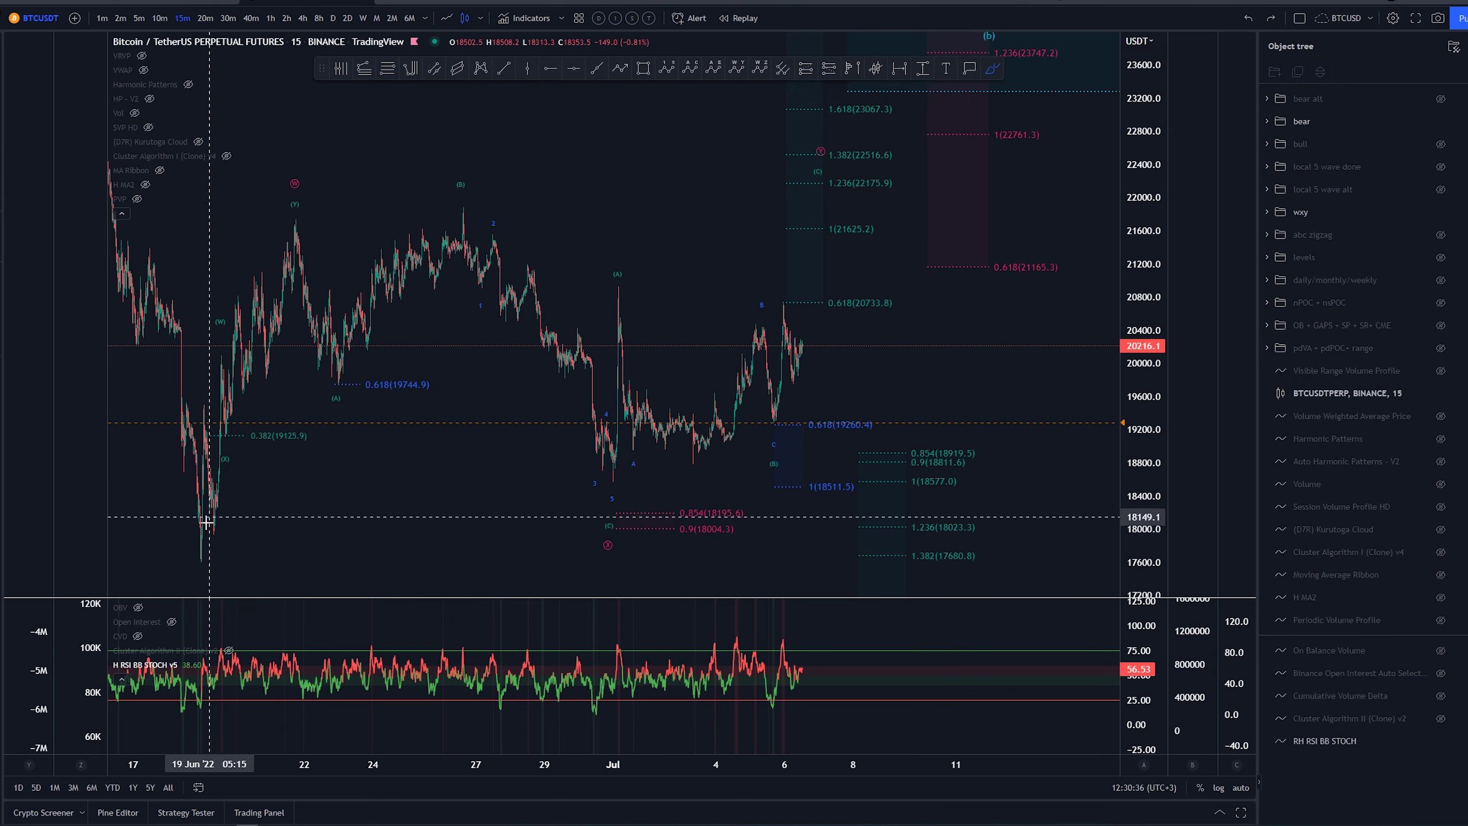
mouse_move(195, 562)
left_mouse_down()
mouse_move(305, 223)
mouse_move(631, 492)
mouse_move(783, 318)
left_mouse_up()
key("ctrl+z")
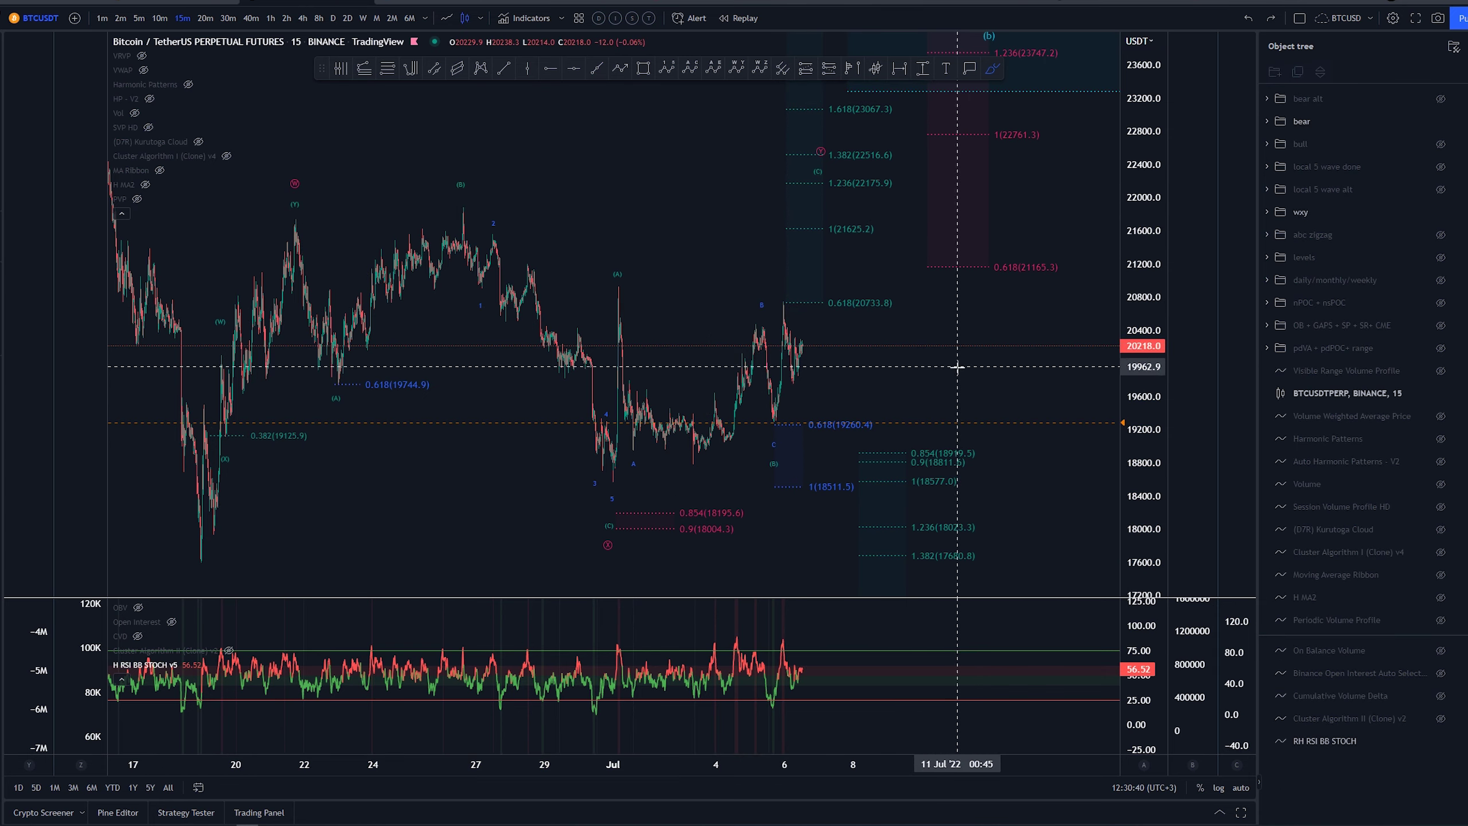
left_click_drag(979, 389, 960, 355)
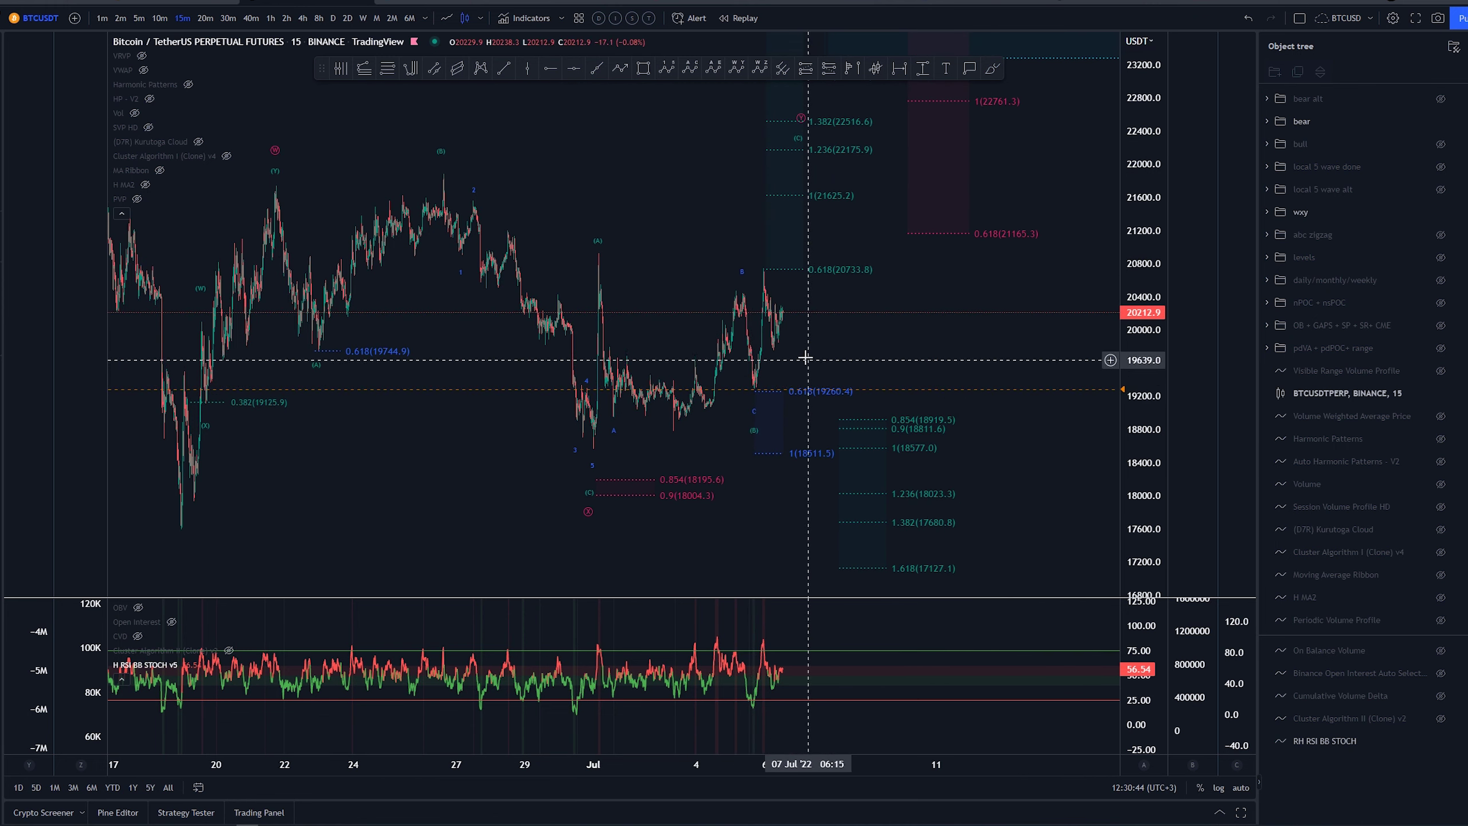
Draw a 0-to-5 impulse wave from the 19322.3 low up to wave 5 near 21769.5
left_click(755, 387)
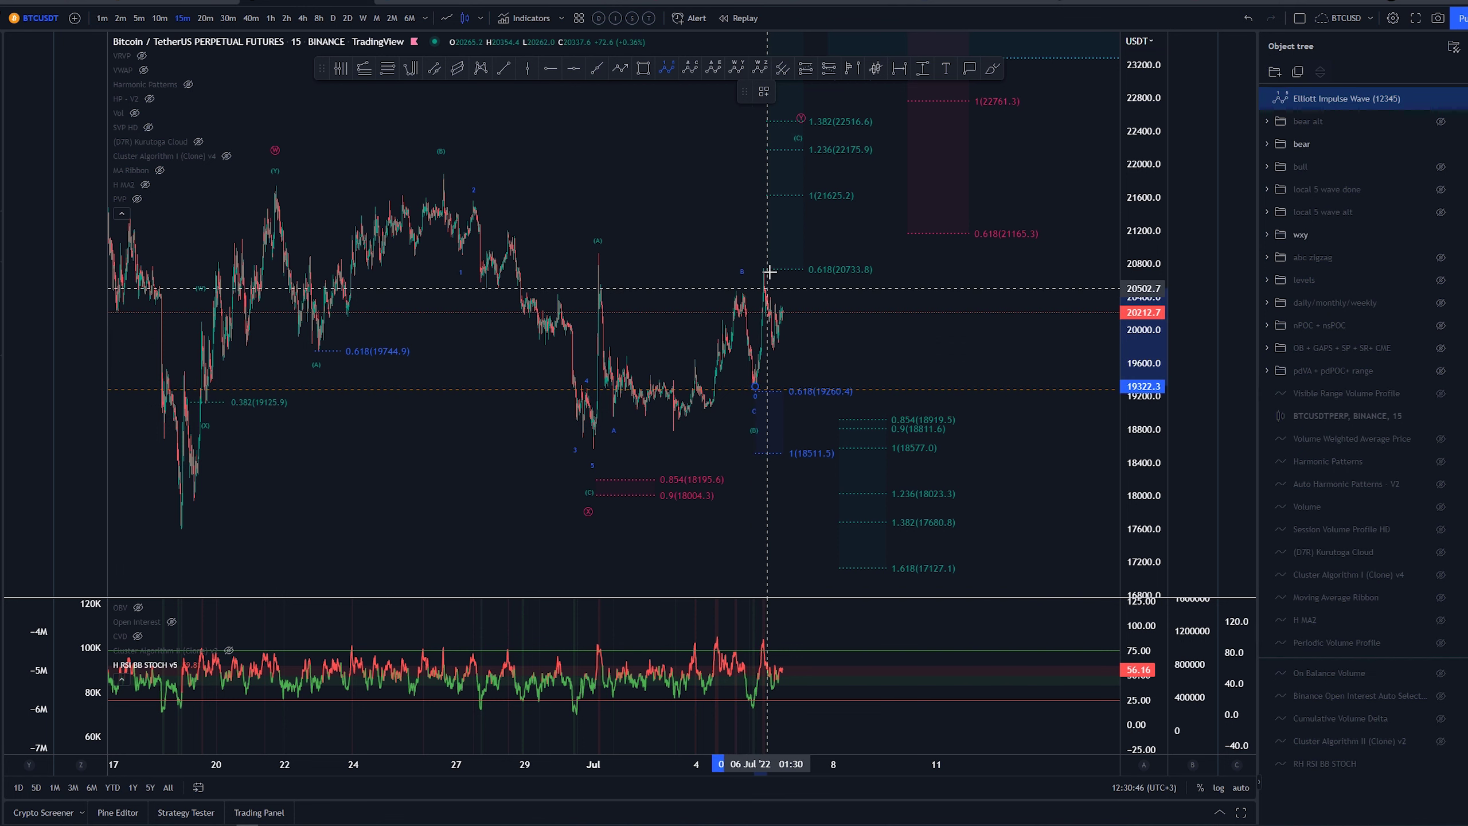
left_click(762, 268)
left_click(797, 360)
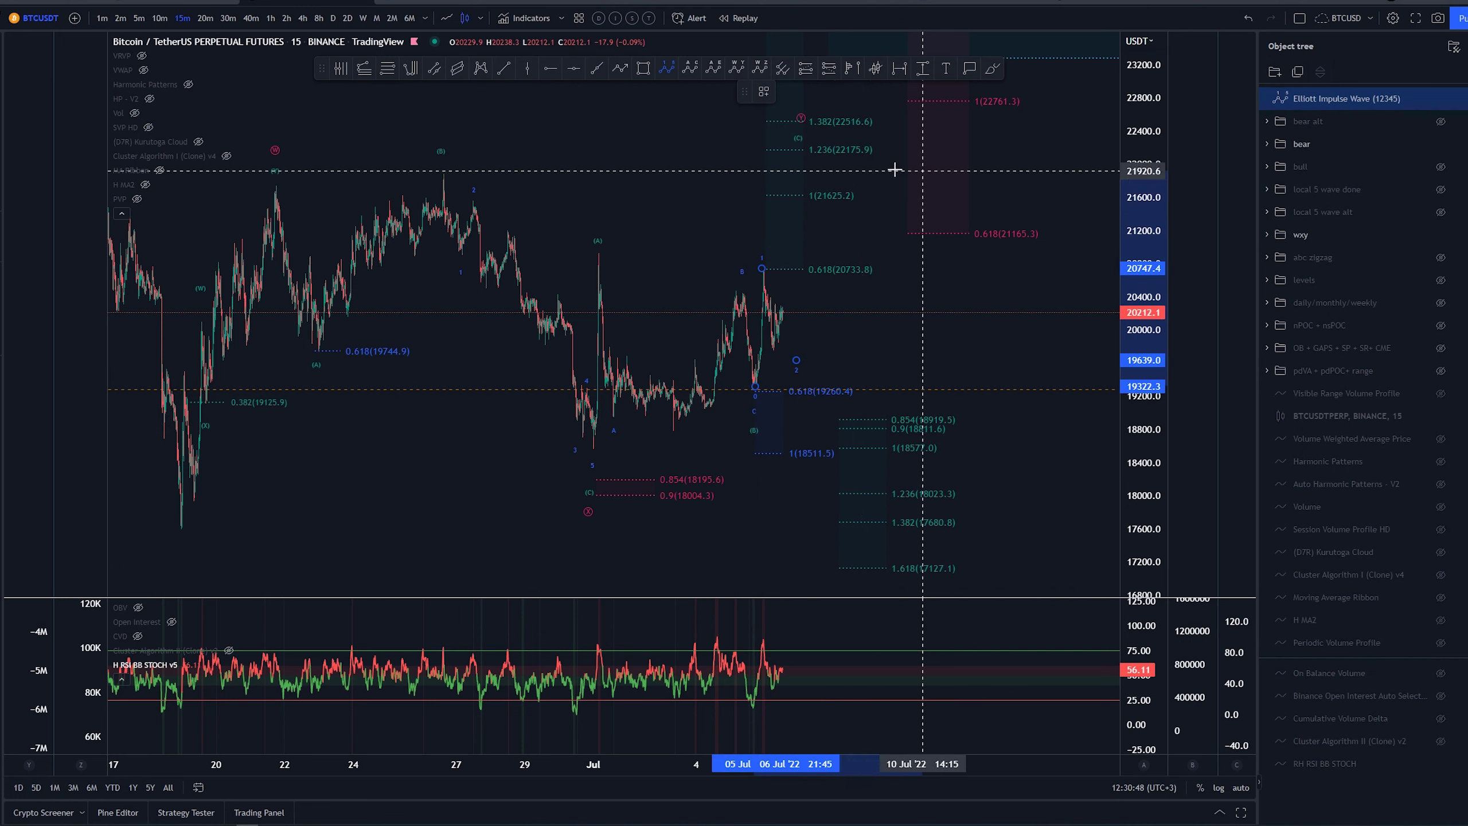
left_click(867, 197)
left_click(874, 188)
left_click(880, 183)
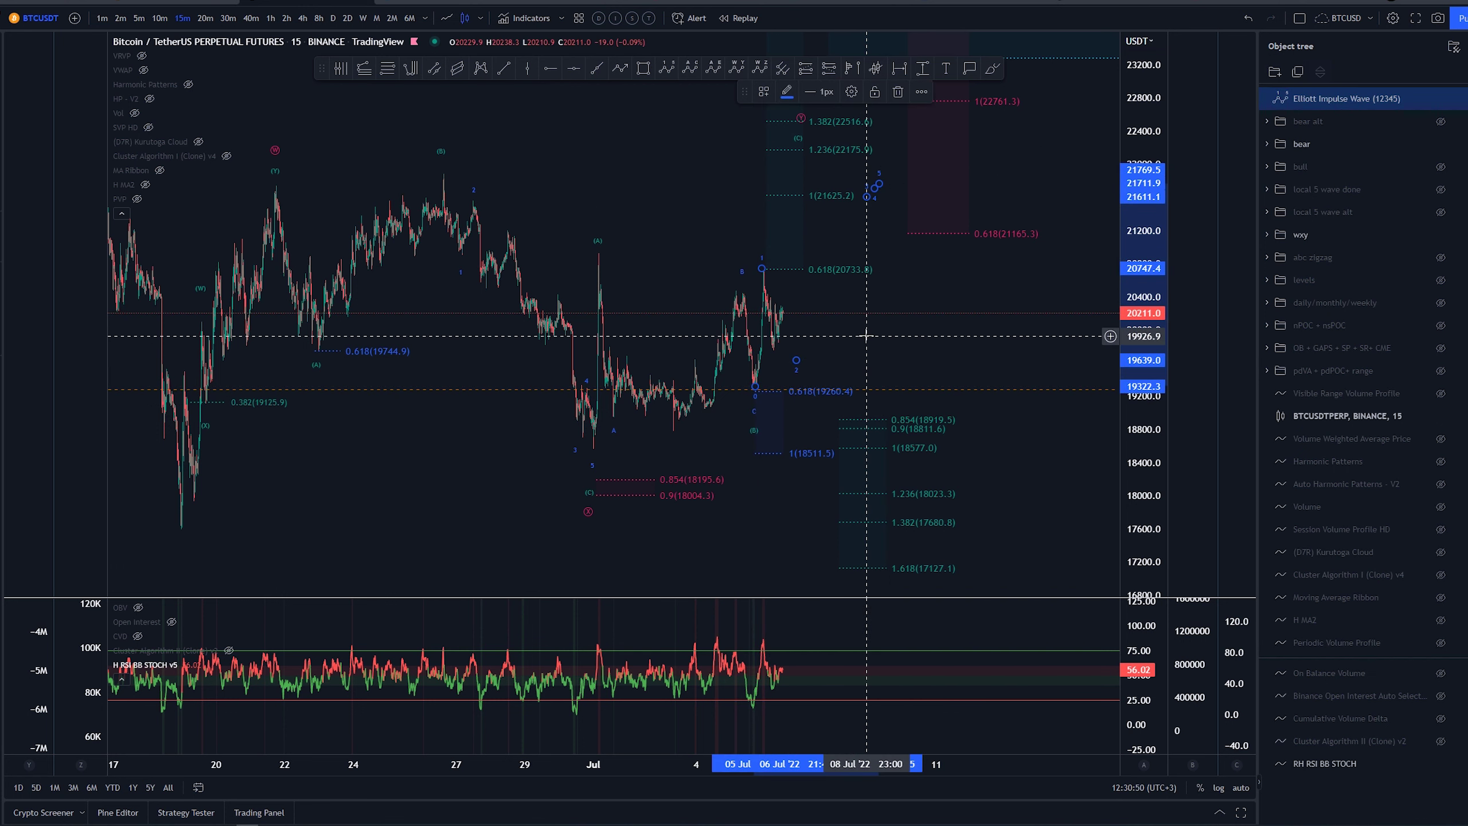
Move the new impulse wave into the bear folder of the Object tree
left_click(853, 358)
left_click_drag(1319, 104, 1320, 150)
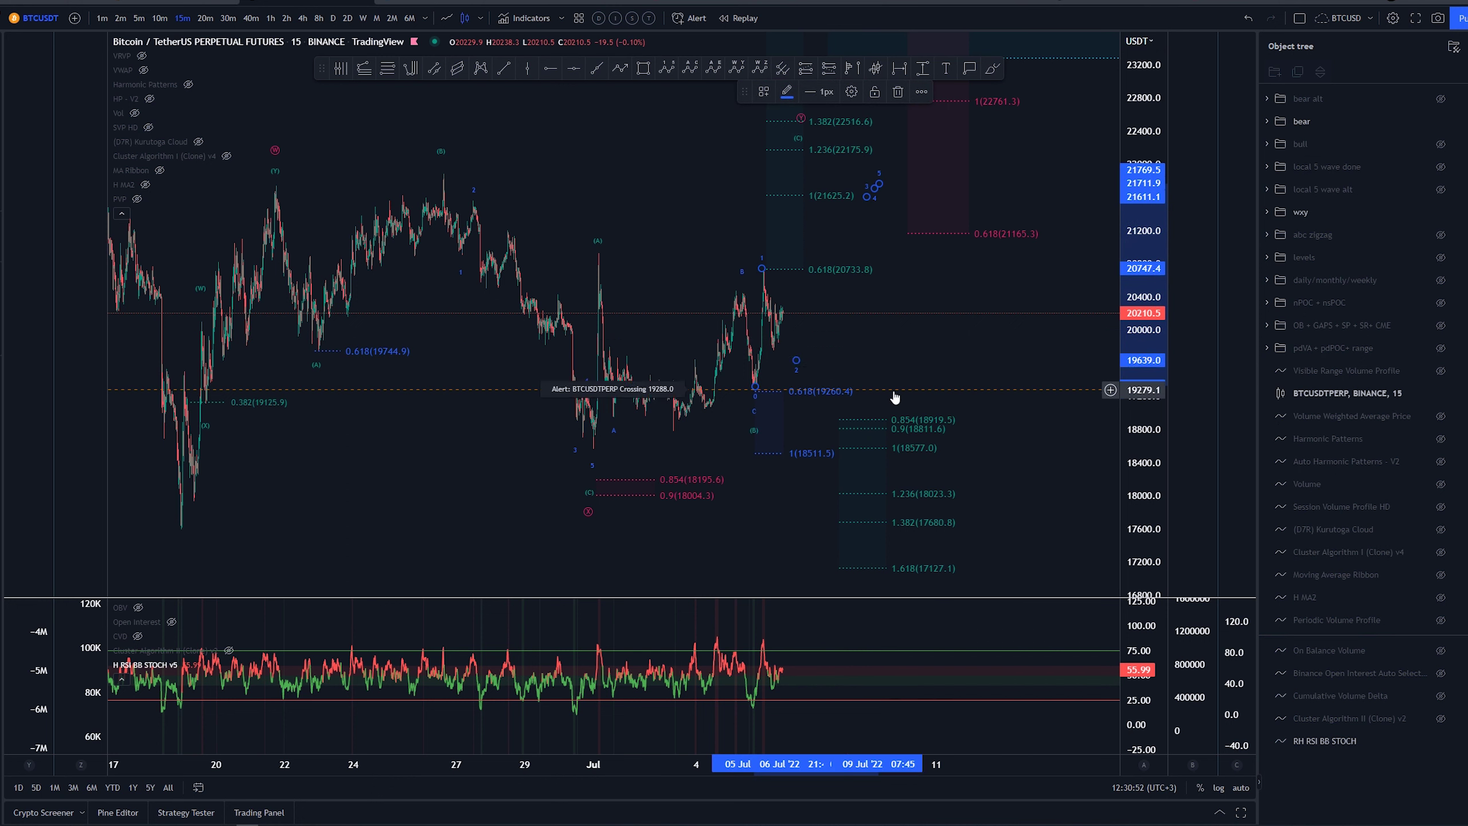
left_click(901, 358)
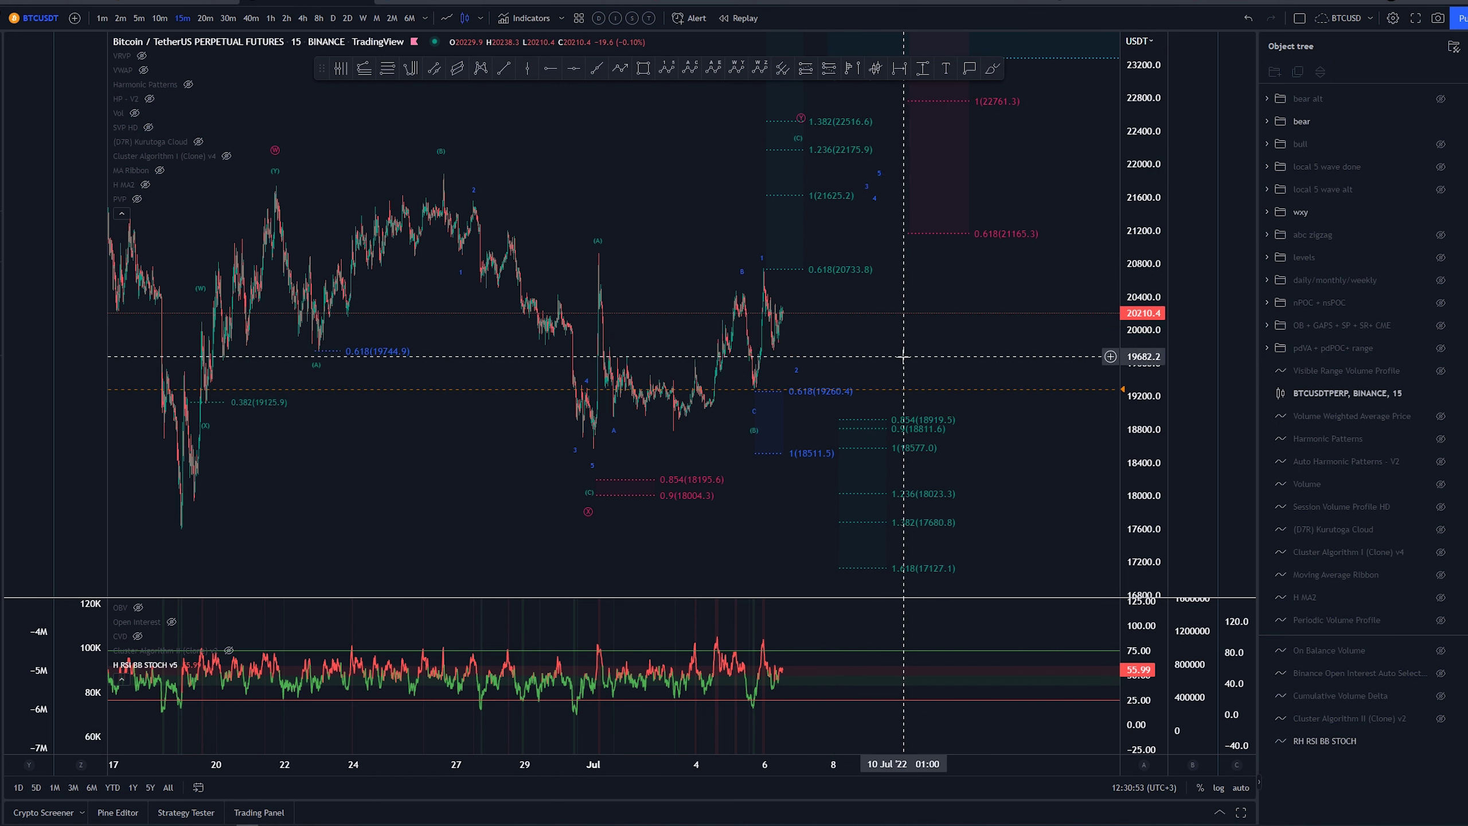
left_click(1442, 123)
left_click(1442, 100)
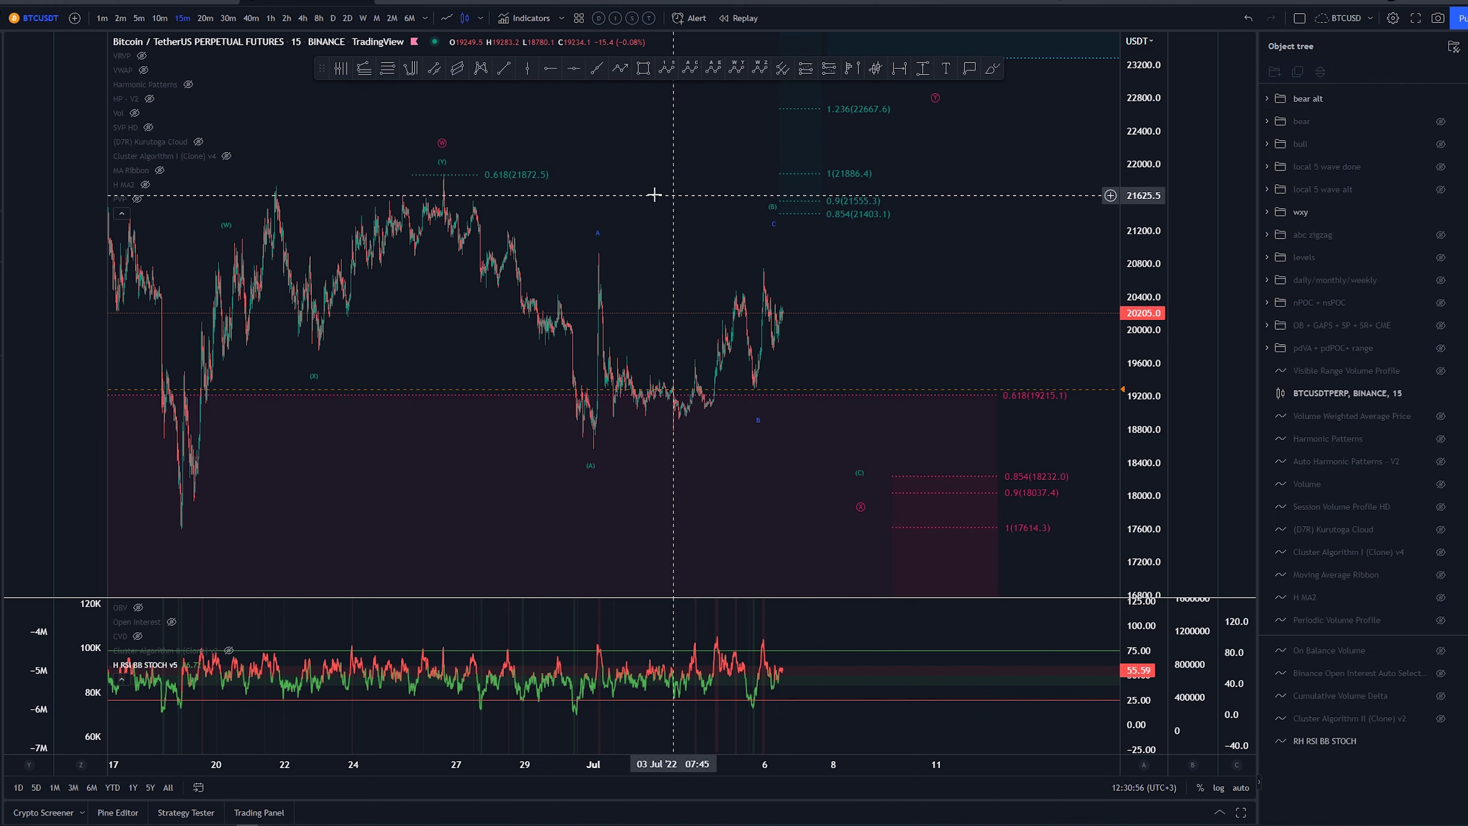
left_click_drag(662, 202, 668, 216)
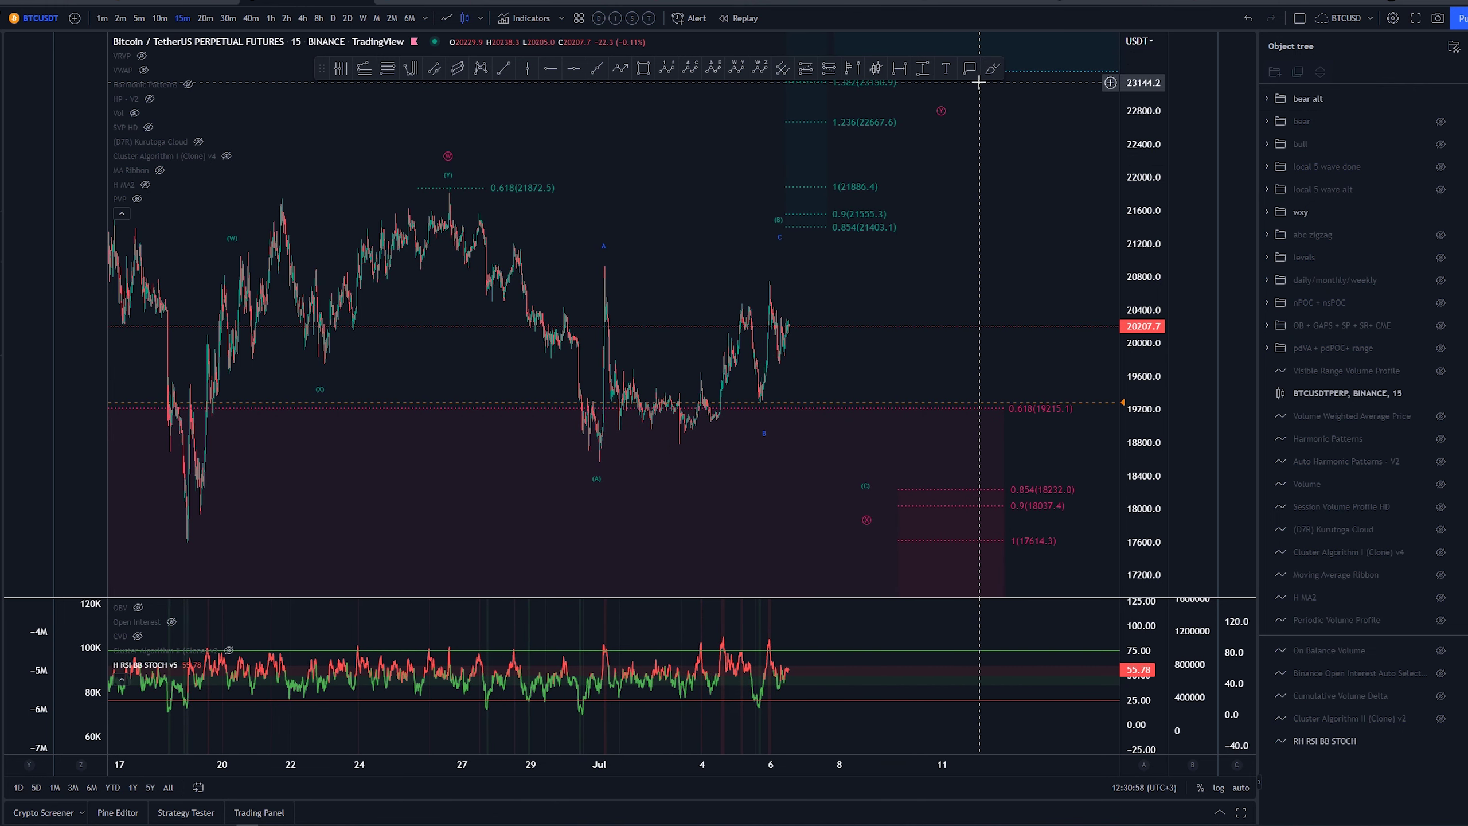
left_click(993, 69)
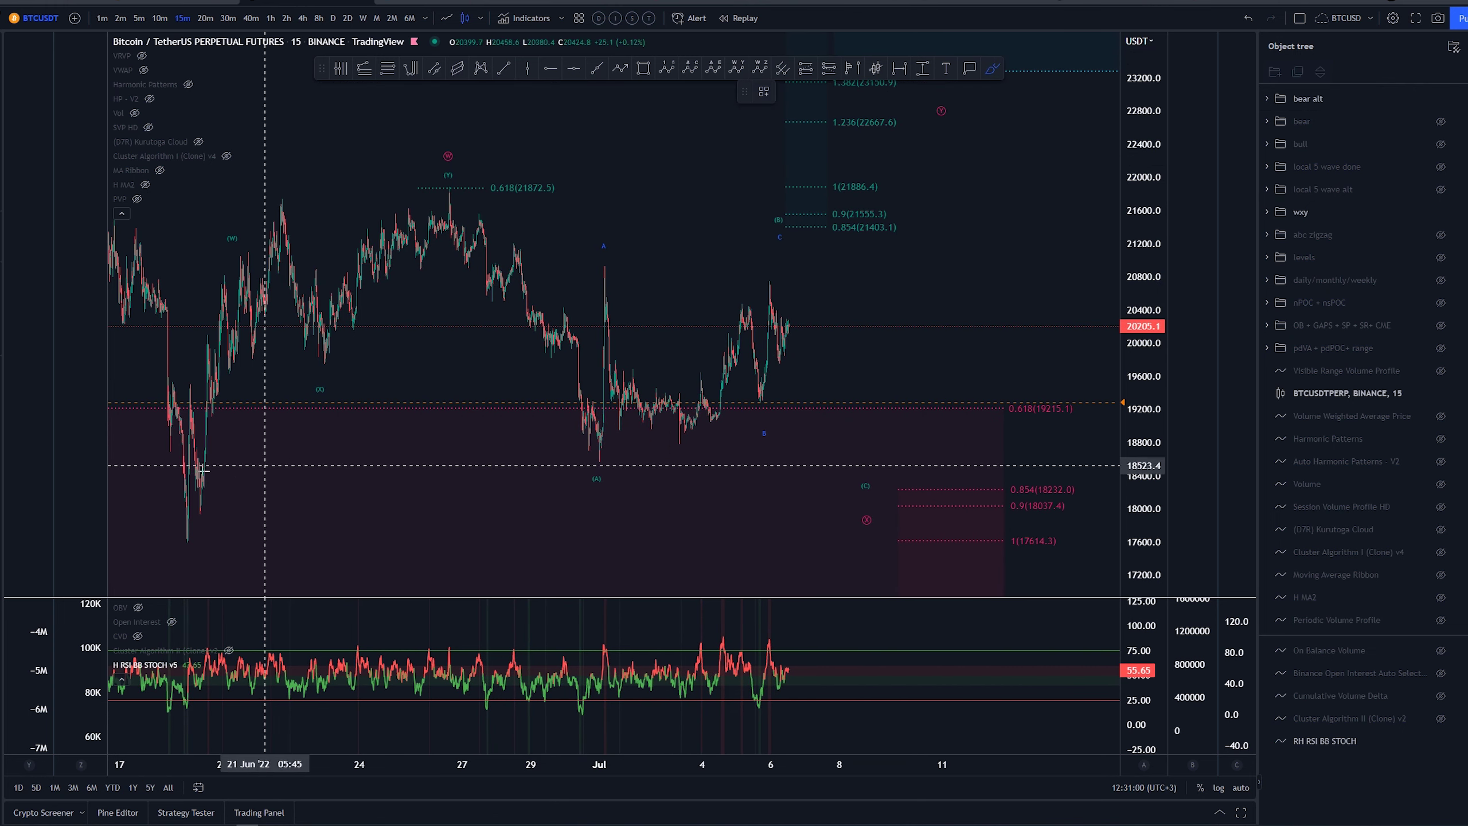
mouse_move(189, 541)
left_mouse_down()
mouse_move(228, 260)
mouse_move(346, 336)
mouse_move(455, 147)
left_mouse_up()
key("ctrl+z")
key("ctrl+z")
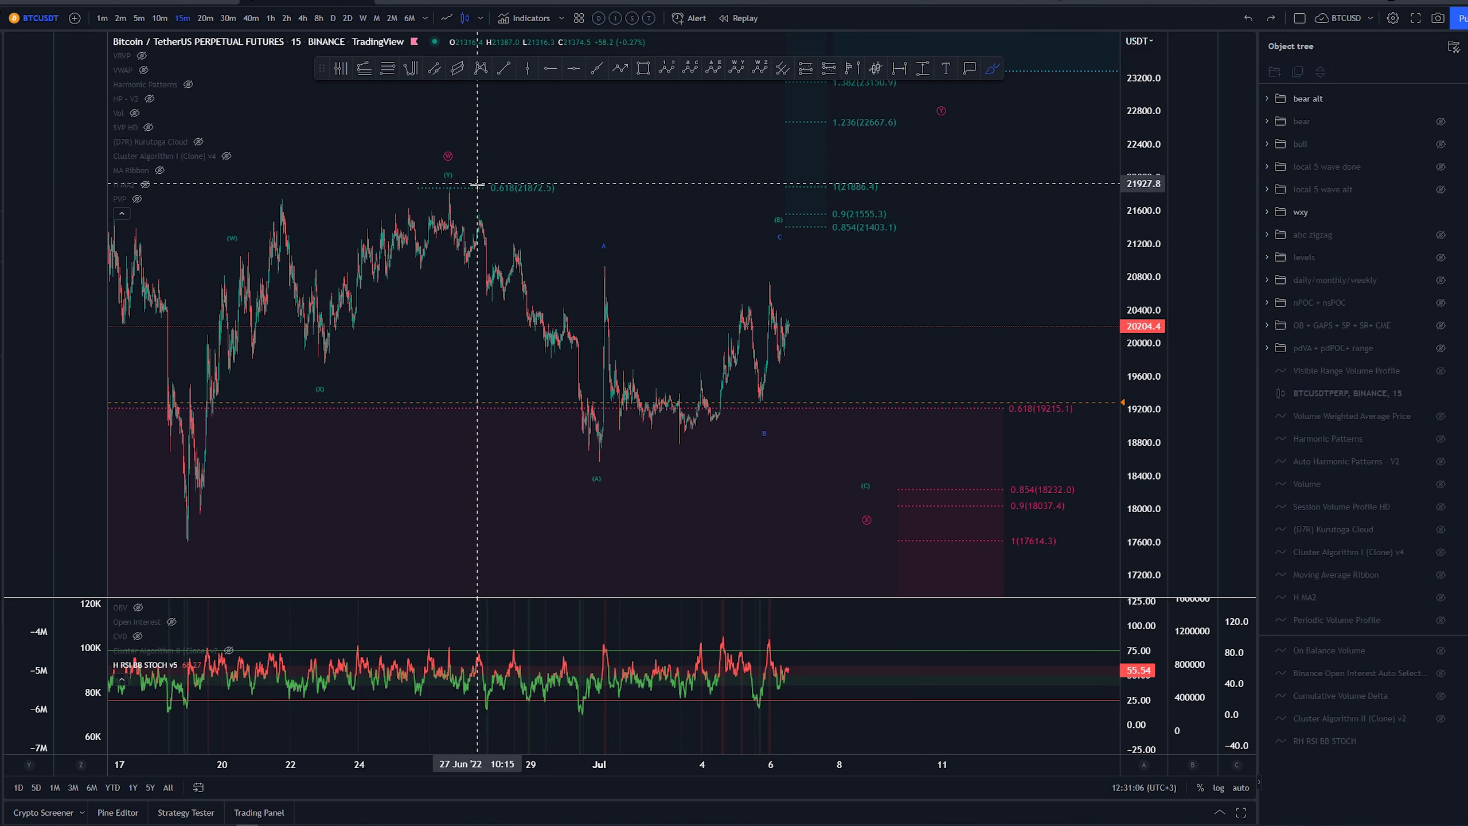
mouse_move(537, 178)
left_mouse_down()
mouse_move(573, 182)
mouse_move(486, 203)
left_mouse_up()
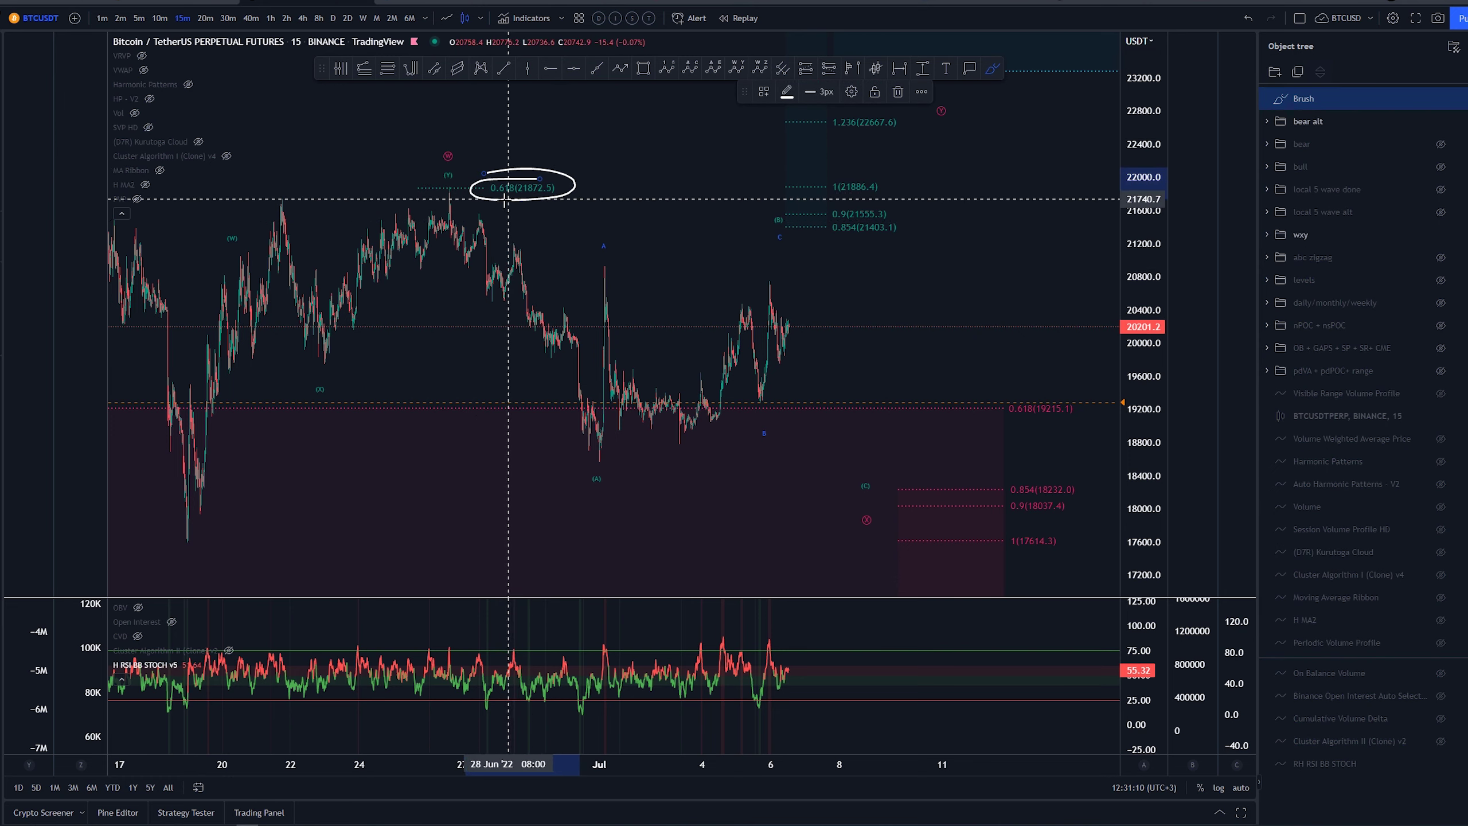
key("ctrl+z")
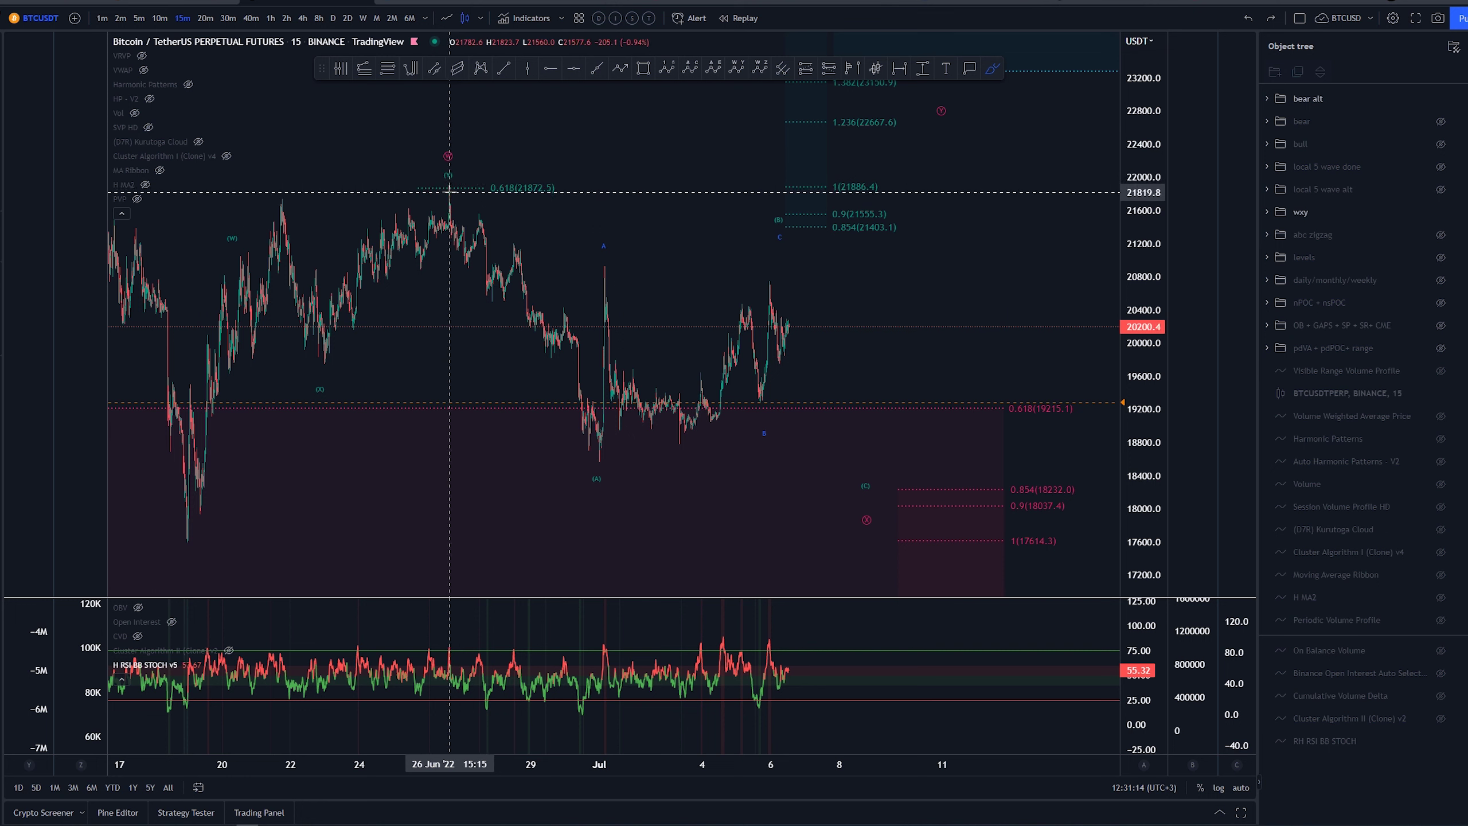
left_click_drag(450, 191, 606, 462)
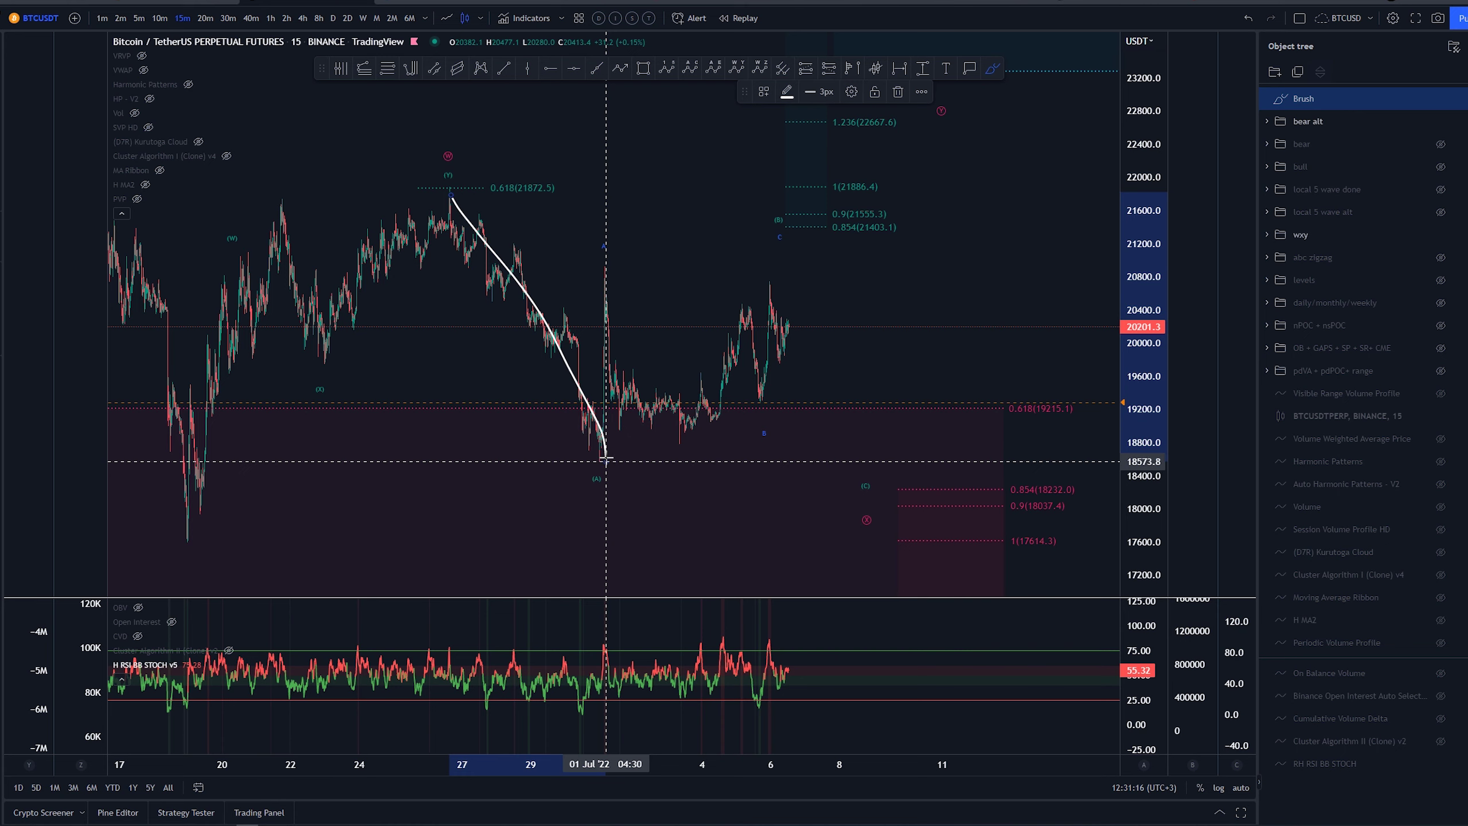
key("ctrl+z")
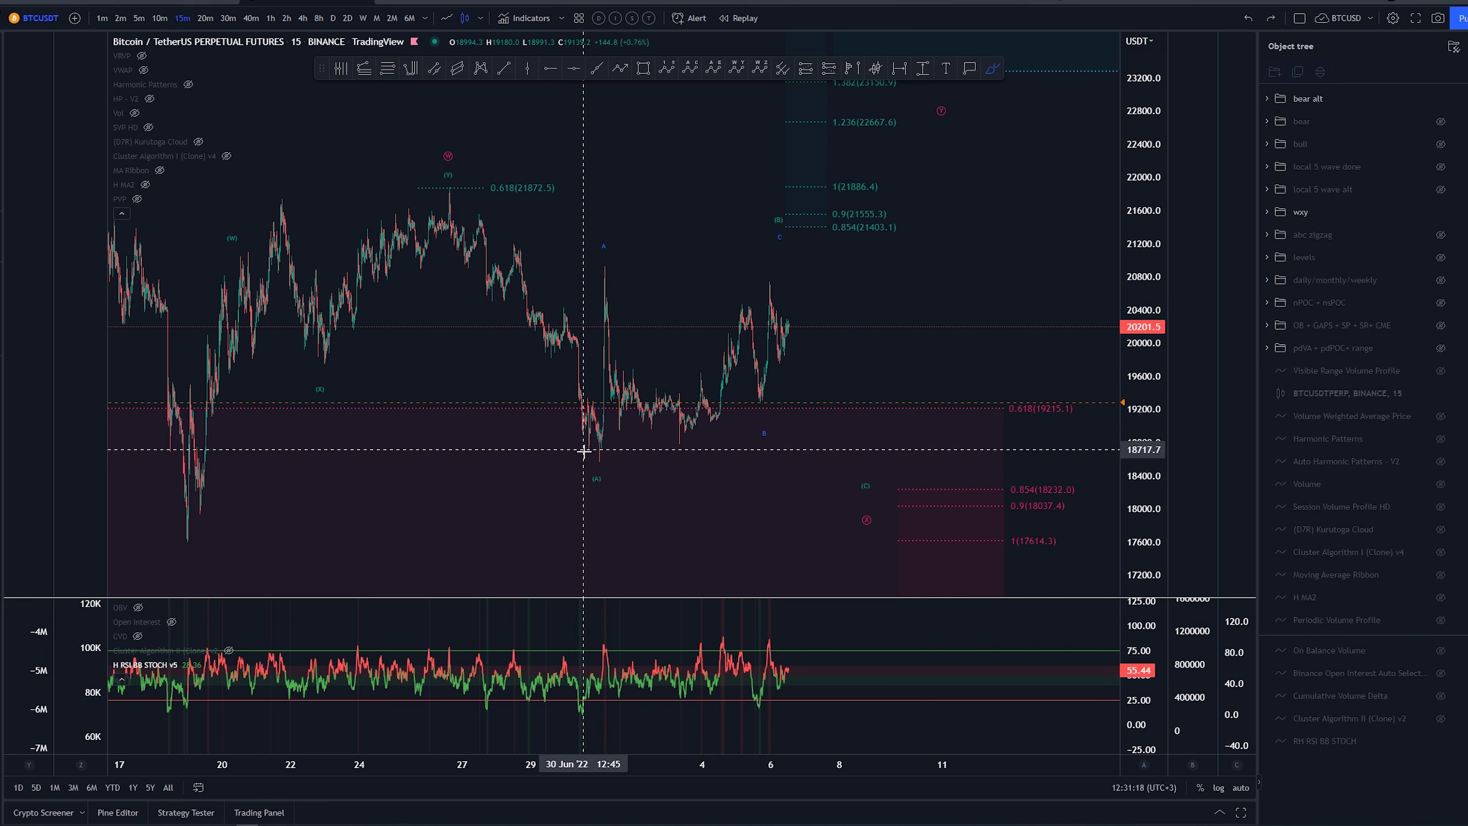
mouse_move(590, 458)
left_mouse_down()
mouse_move(608, 265)
mouse_move(755, 404)
mouse_move(765, 311)
left_mouse_up()
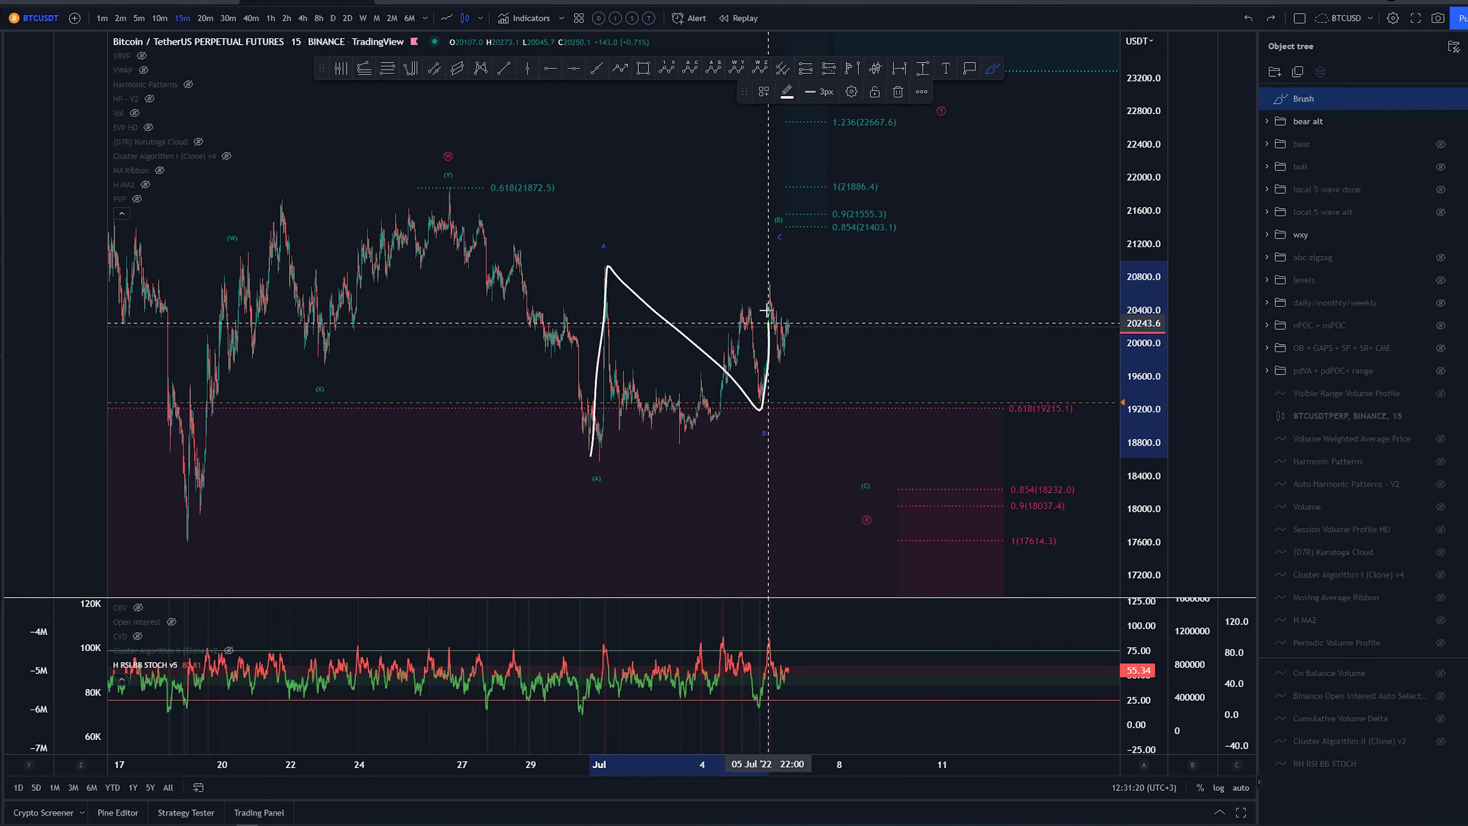
key("ctrl+z")
mouse_move(787, 226)
left_mouse_down()
mouse_move(787, 255)
mouse_move(777, 226)
left_mouse_up()
key("ctrl+z")
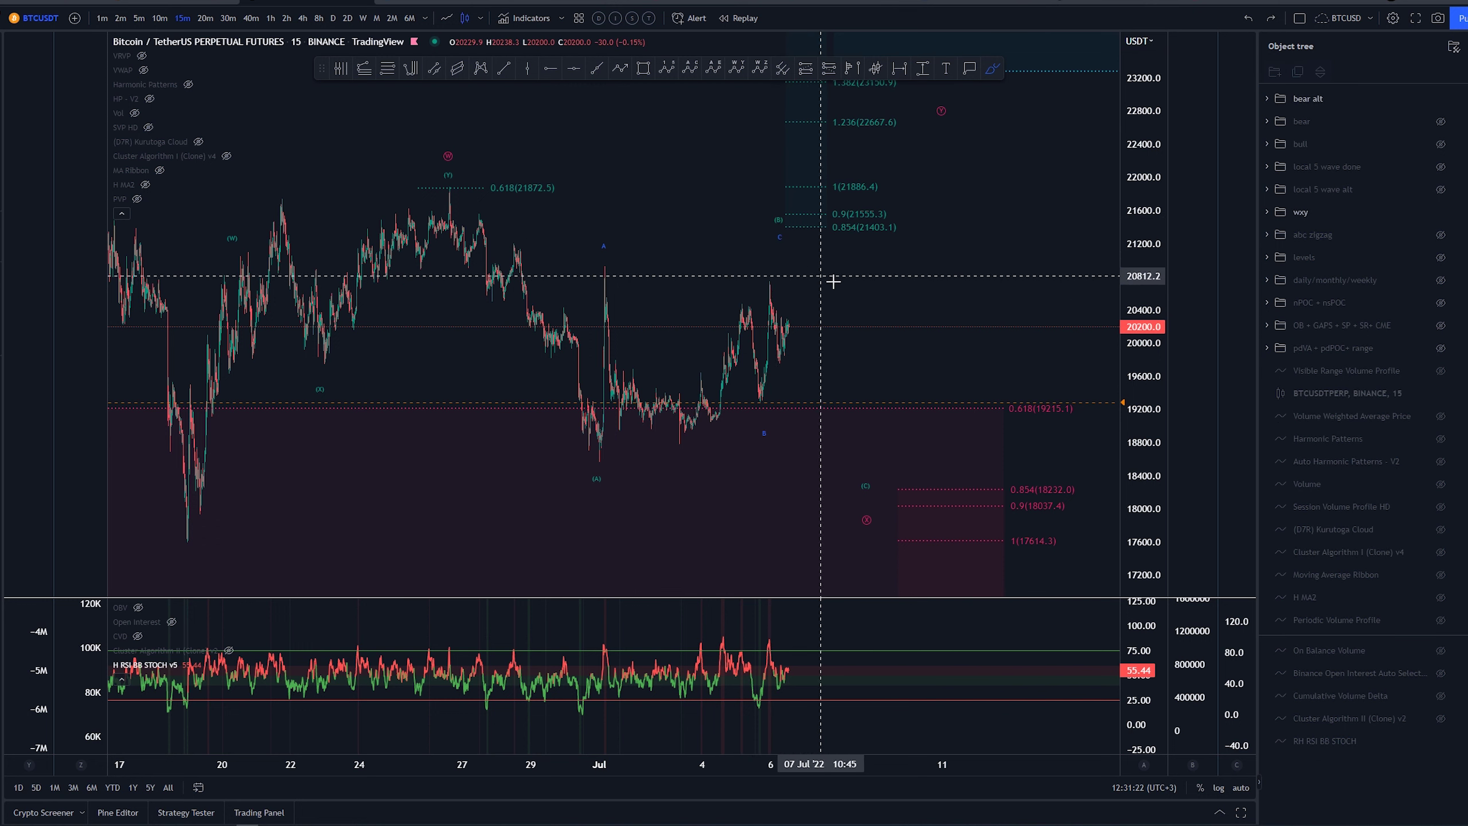
key("Escape")
left_click_drag(860, 268, 804, 273)
left_click(716, 272)
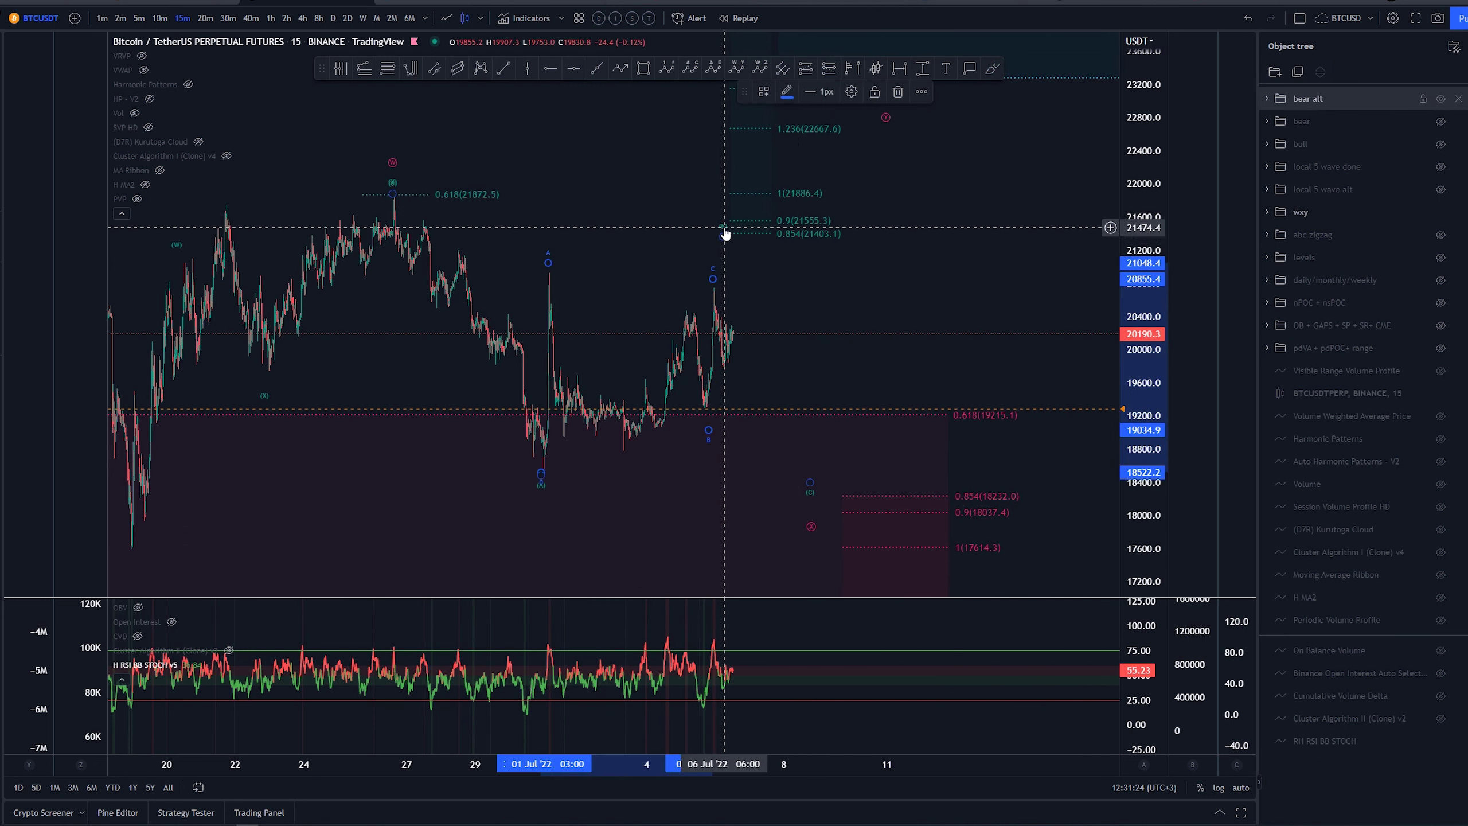
left_click(849, 285)
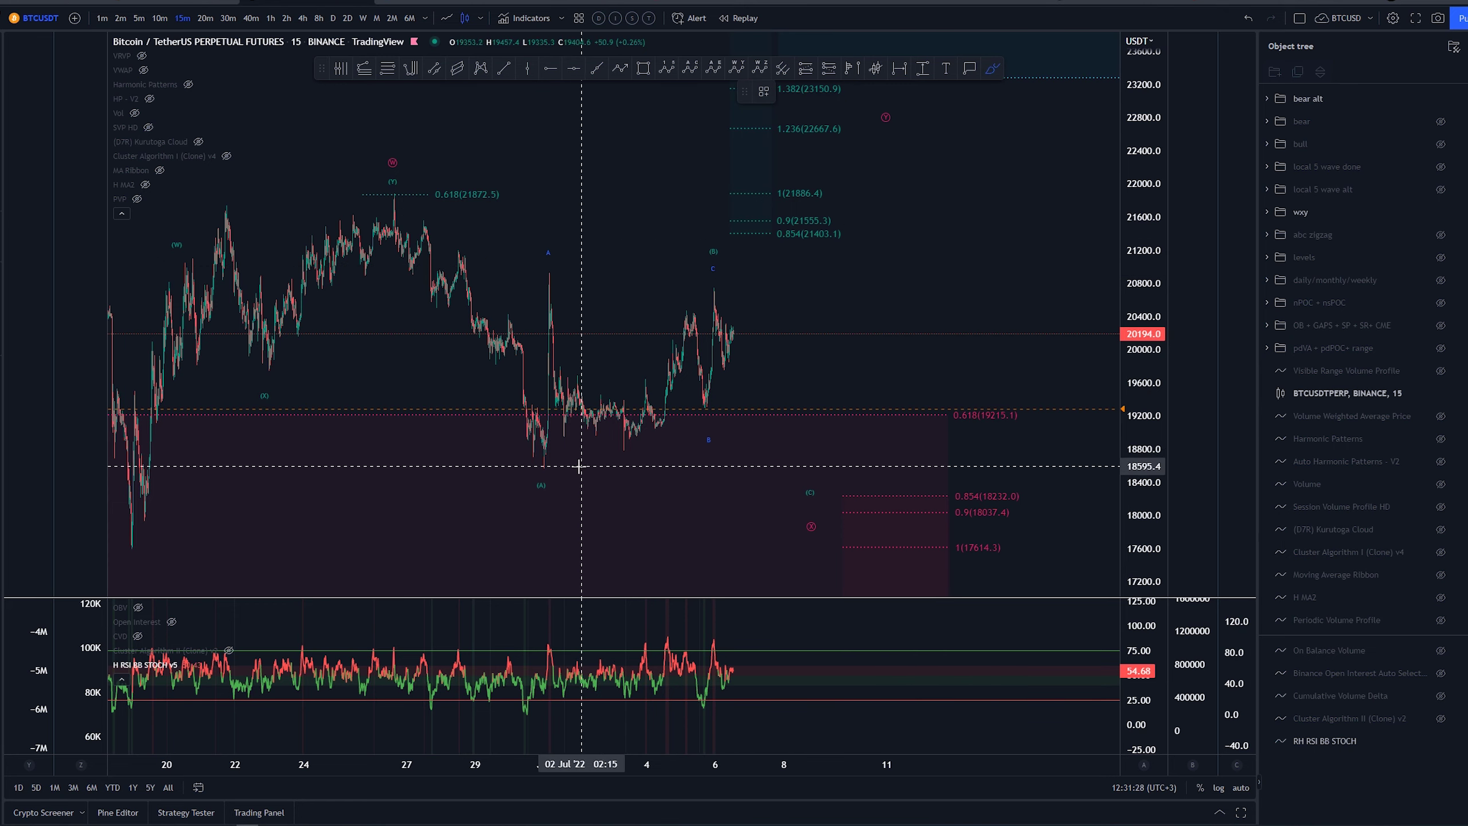
mouse_move(541, 462)
left_mouse_down()
mouse_move(554, 372)
mouse_move(590, 292)
mouse_move(712, 394)
mouse_move(772, 249)
left_mouse_up()
key("ctrl+z")
mouse_move(716, 401)
left_mouse_down()
mouse_move(720, 312)
mouse_move(742, 365)
left_mouse_up()
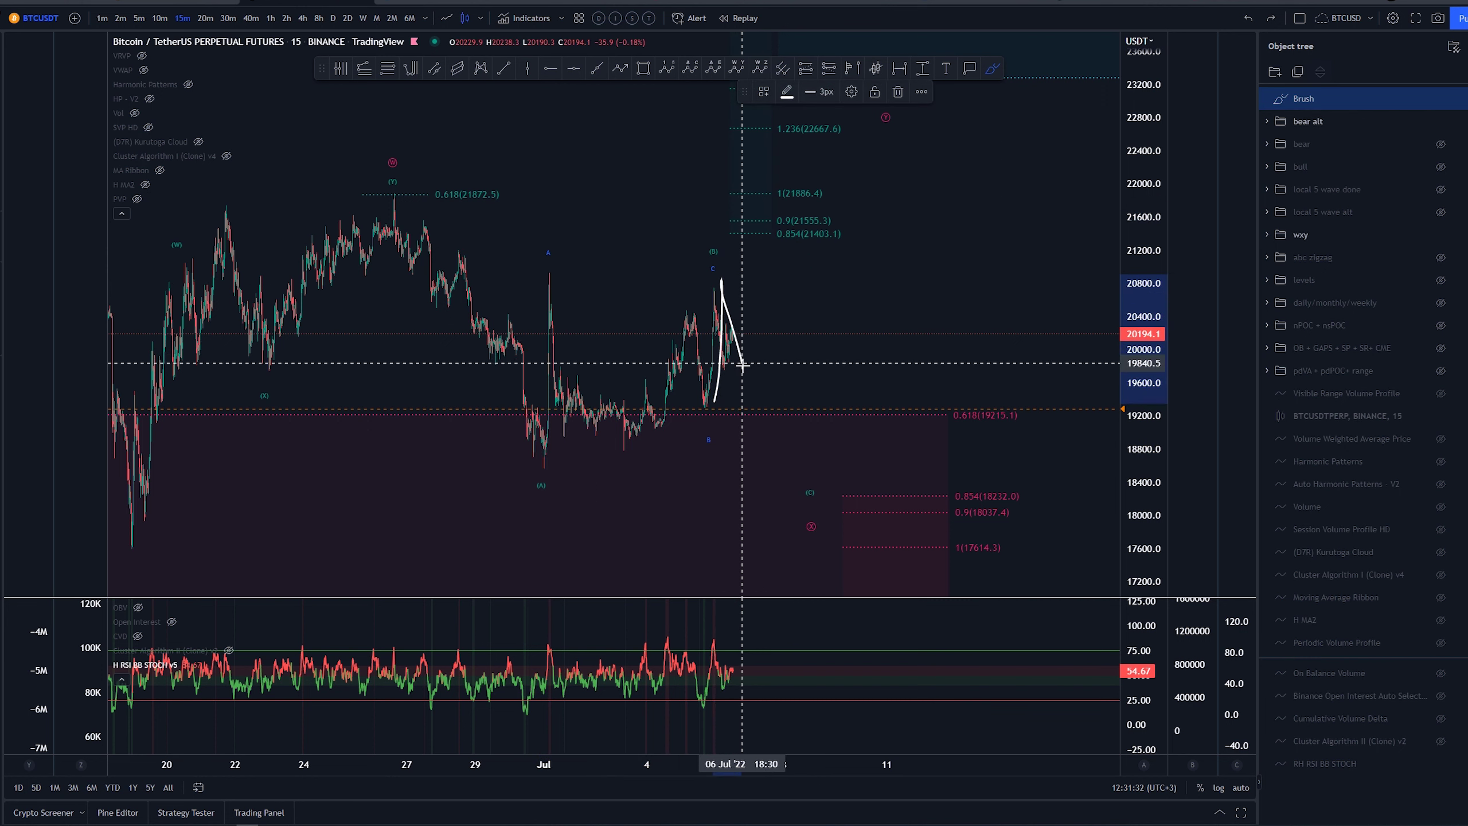
key("ctrl+z")
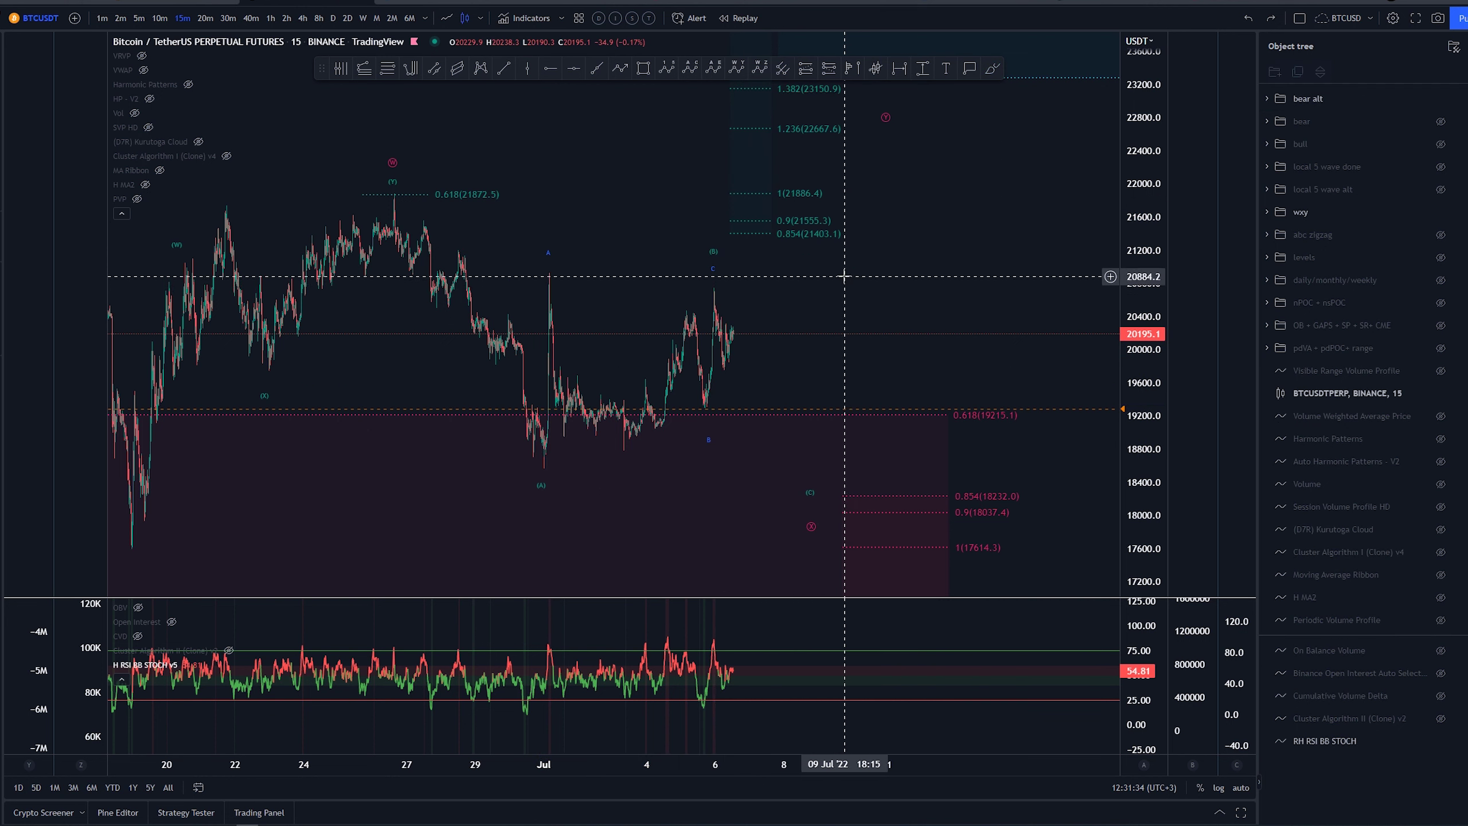
left_click_drag(845, 273, 851, 249)
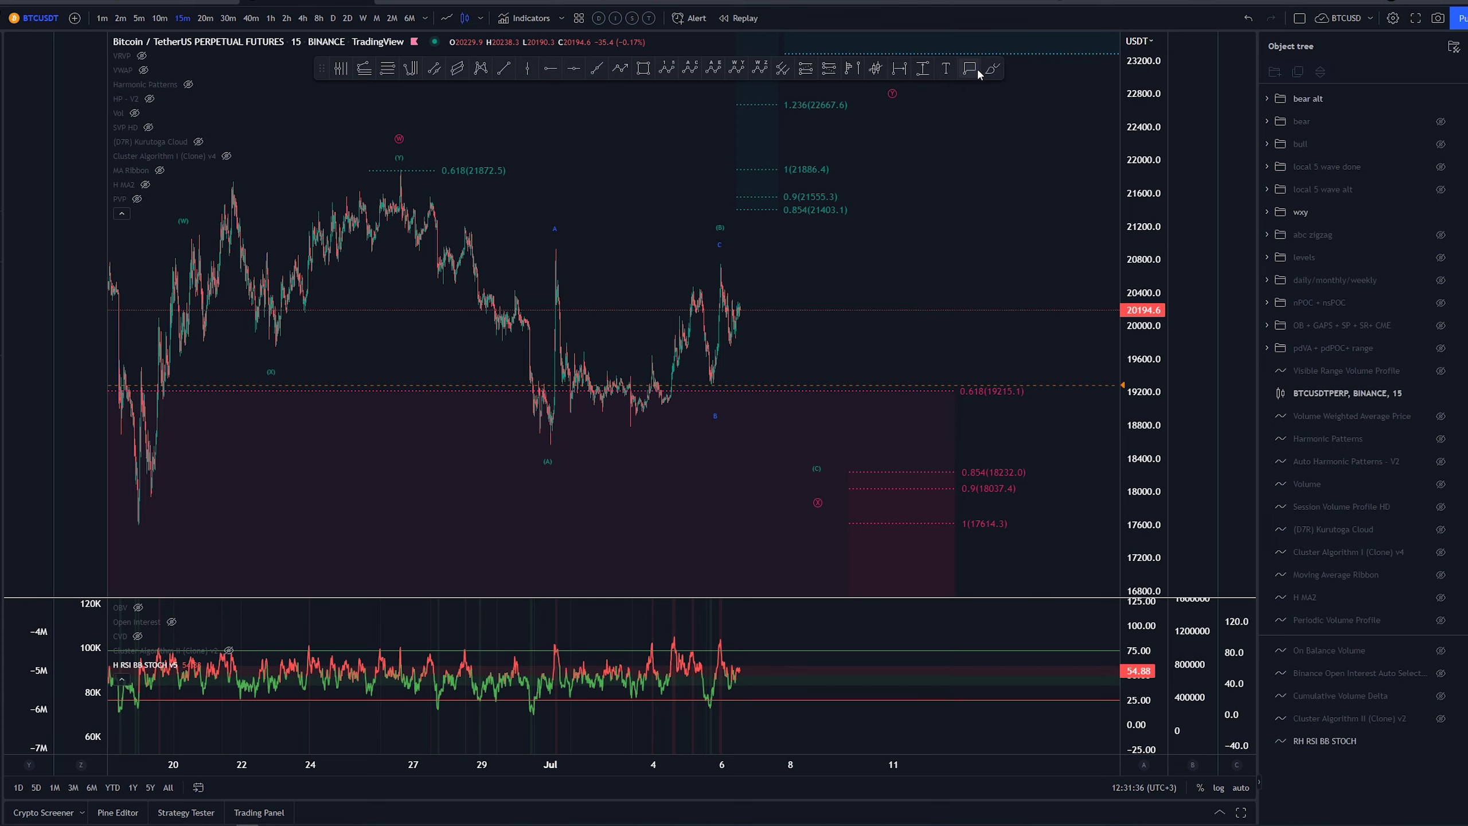
scroll(858, 291, "down", 3)
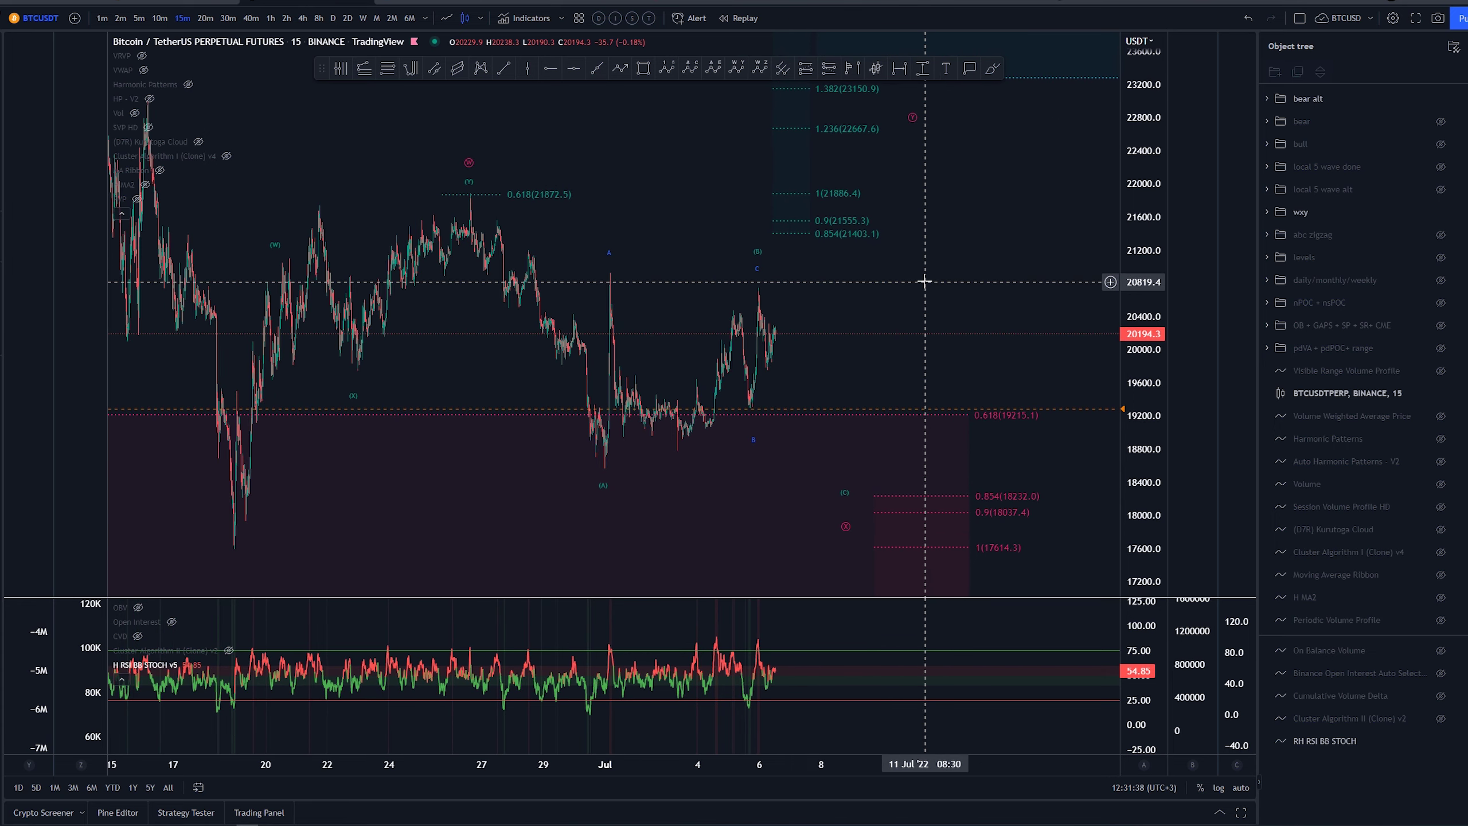
left_click(990, 70)
left_click_drag(558, 422, 566, 428)
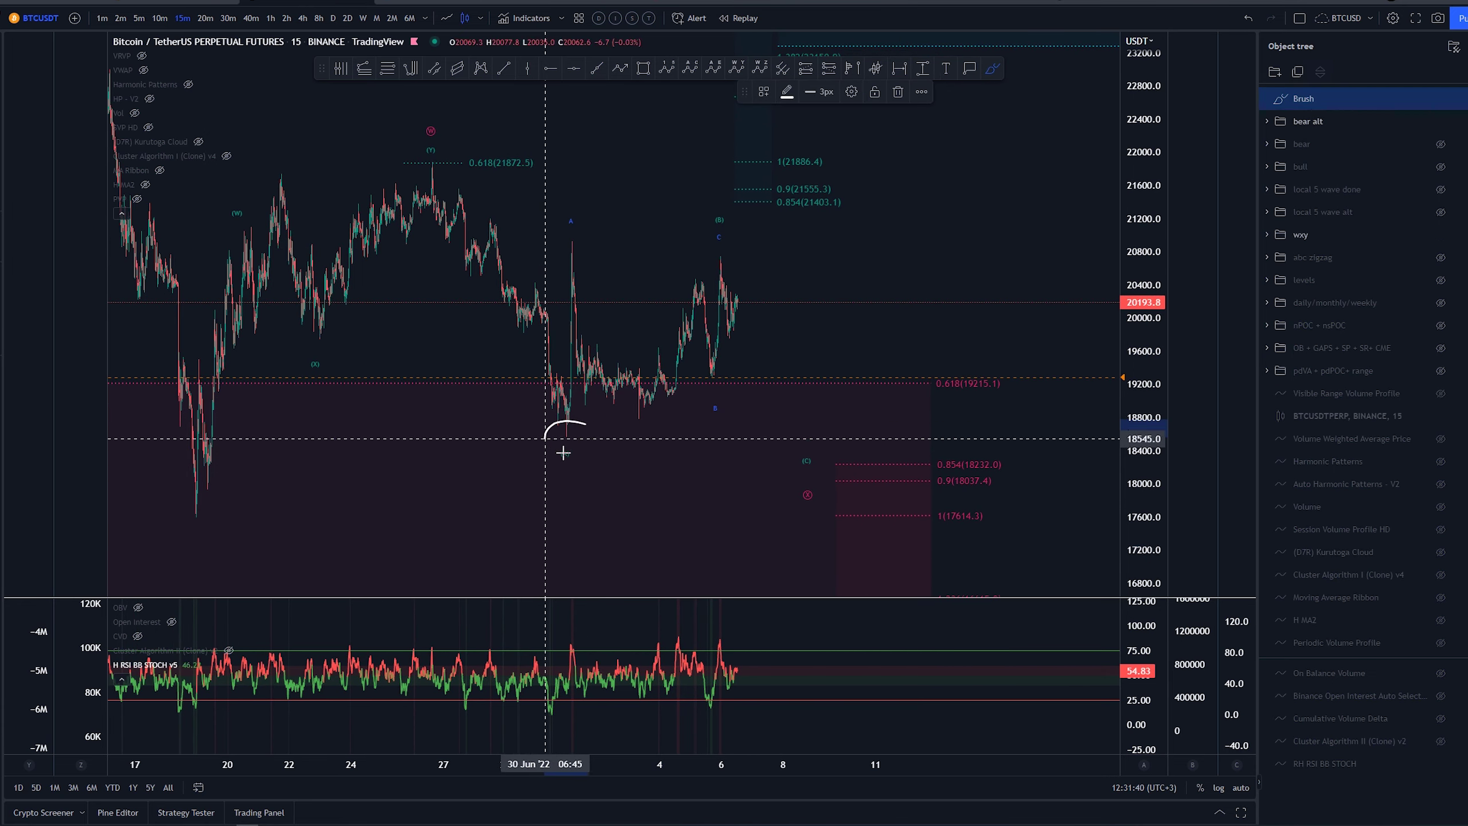
key("ctrl+z")
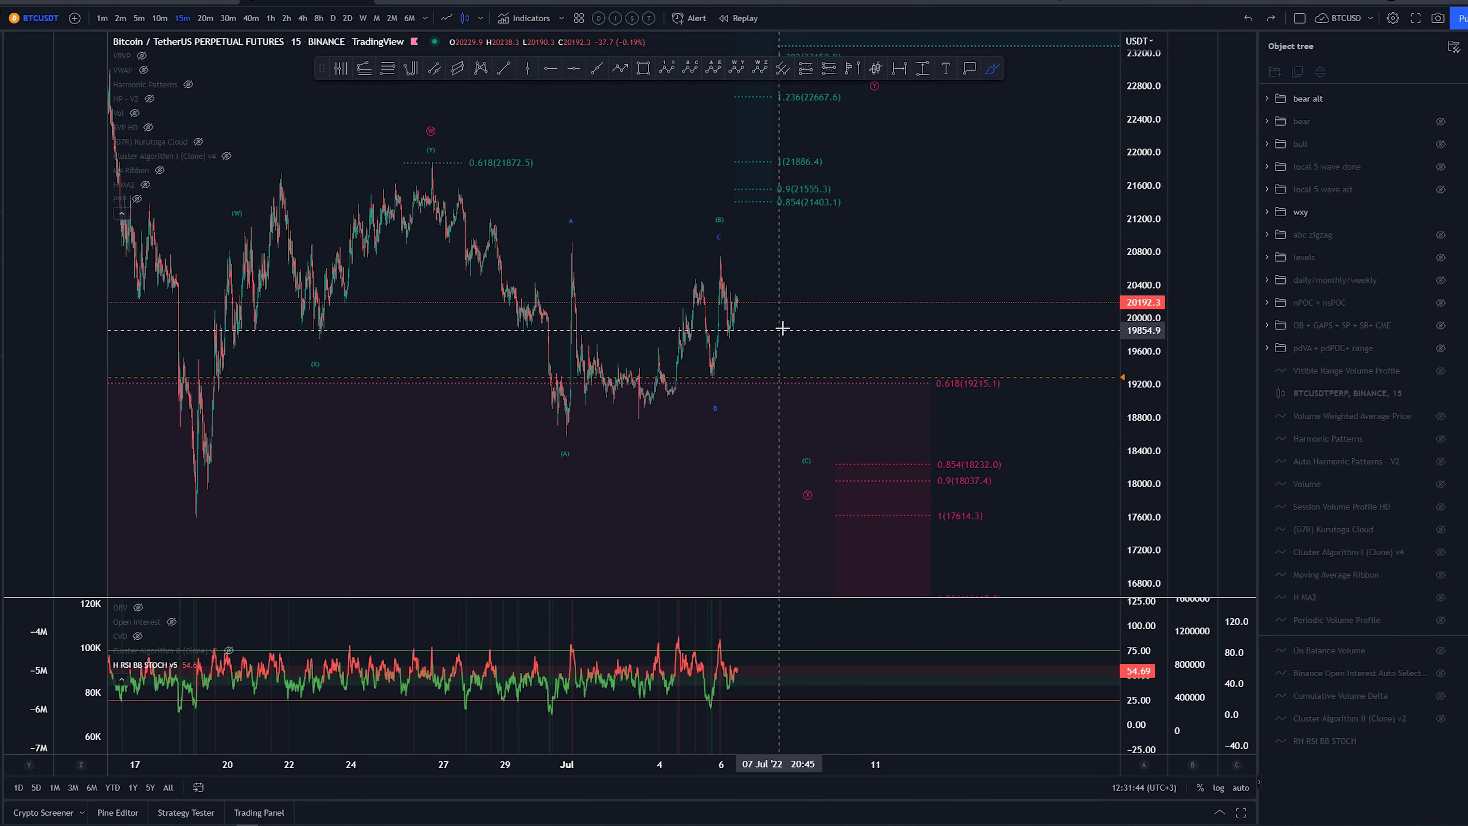
left_click(1442, 99)
left_click(1442, 127)
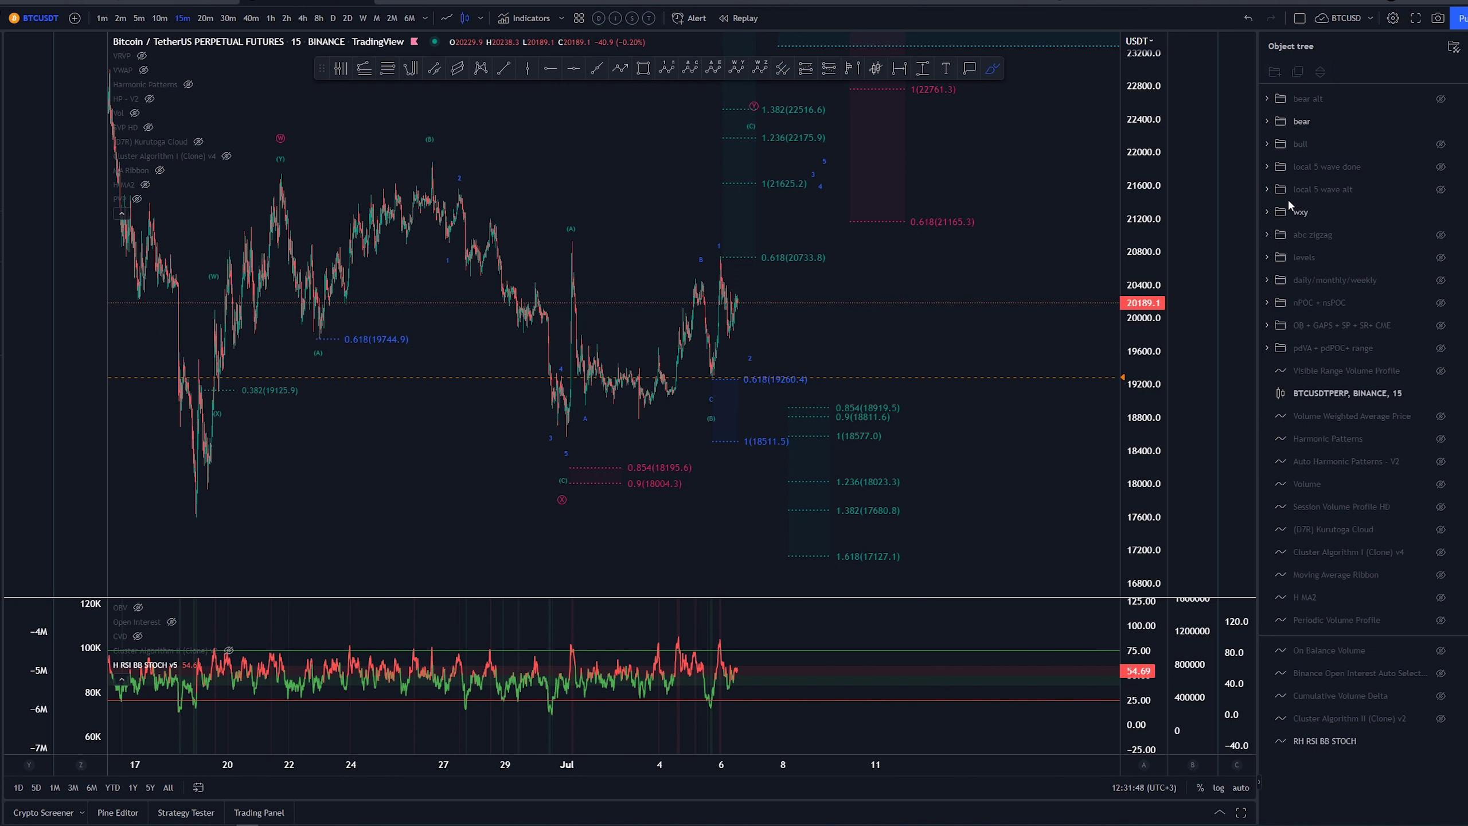
left_click(1442, 98)
left_click(1441, 121)
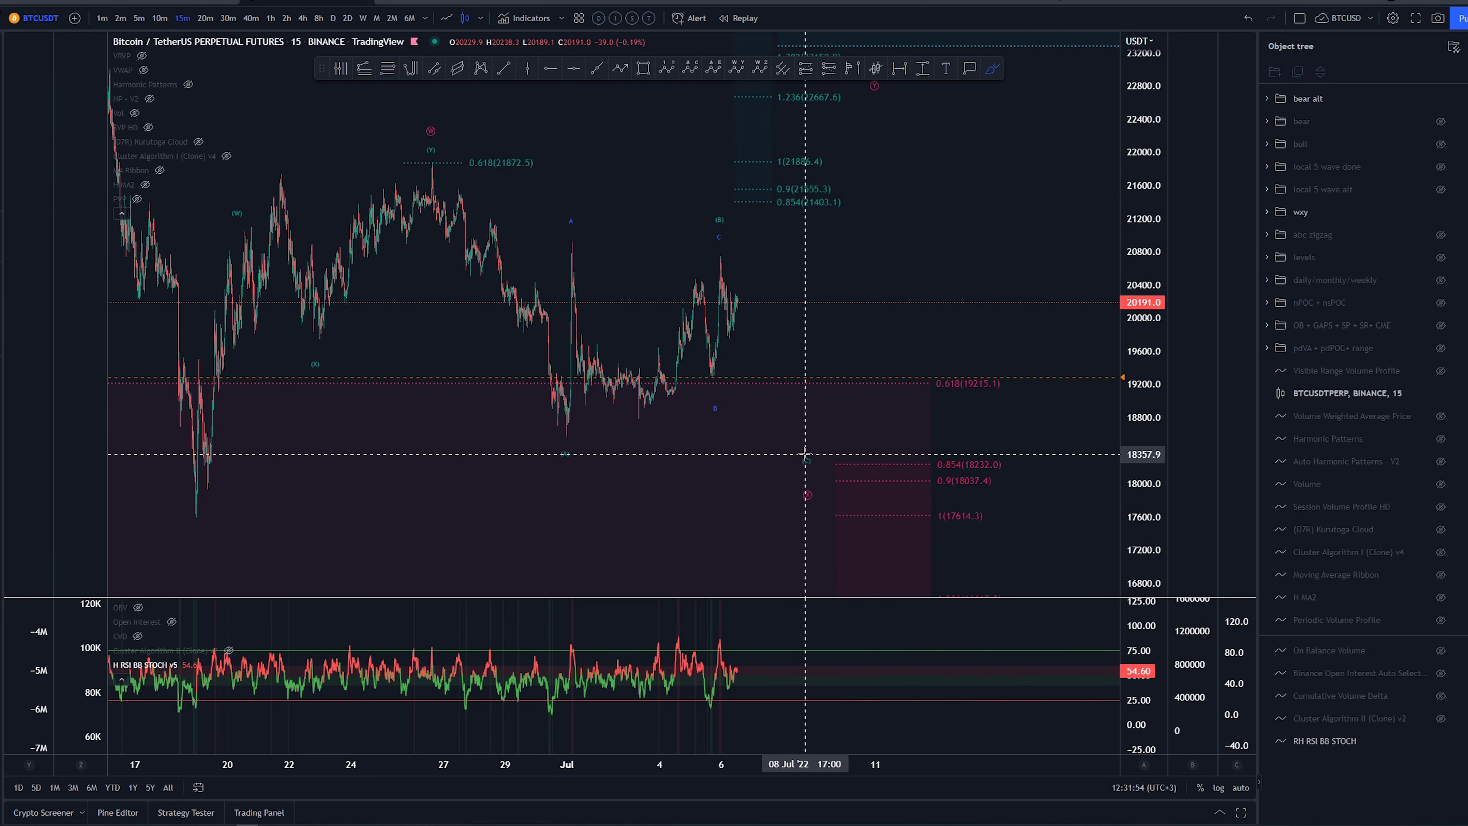
mouse_move(723, 209)
left_mouse_down()
mouse_move(724, 351)
mouse_move(777, 391)
mouse_move(796, 461)
left_mouse_up()
key("ctrl+z")
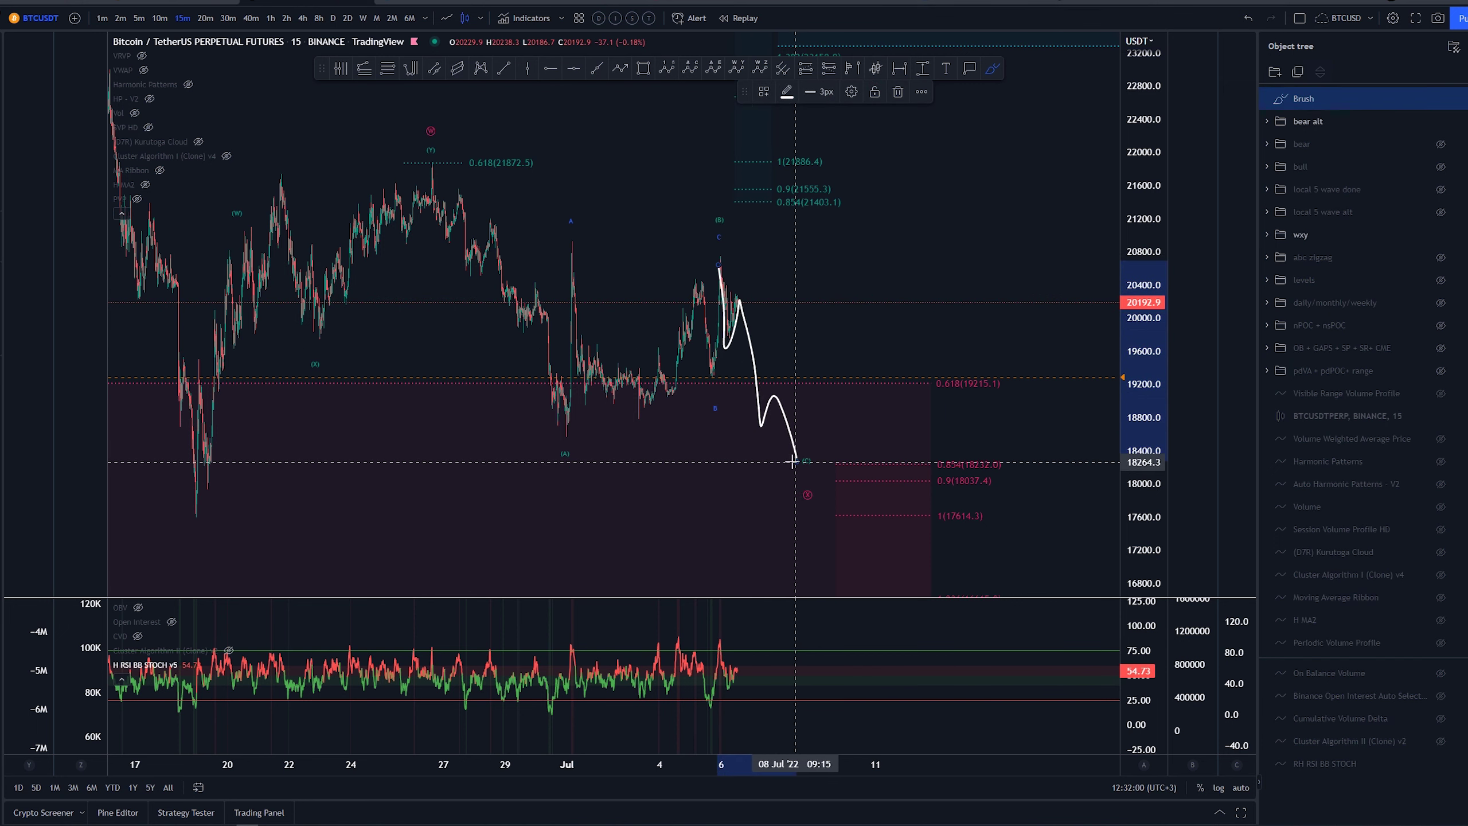
key("ctrl+z")
left_click_drag(554, 419, 588, 427)
key("Delete")
key("Escape")
scroll(809, 428, "down", 1)
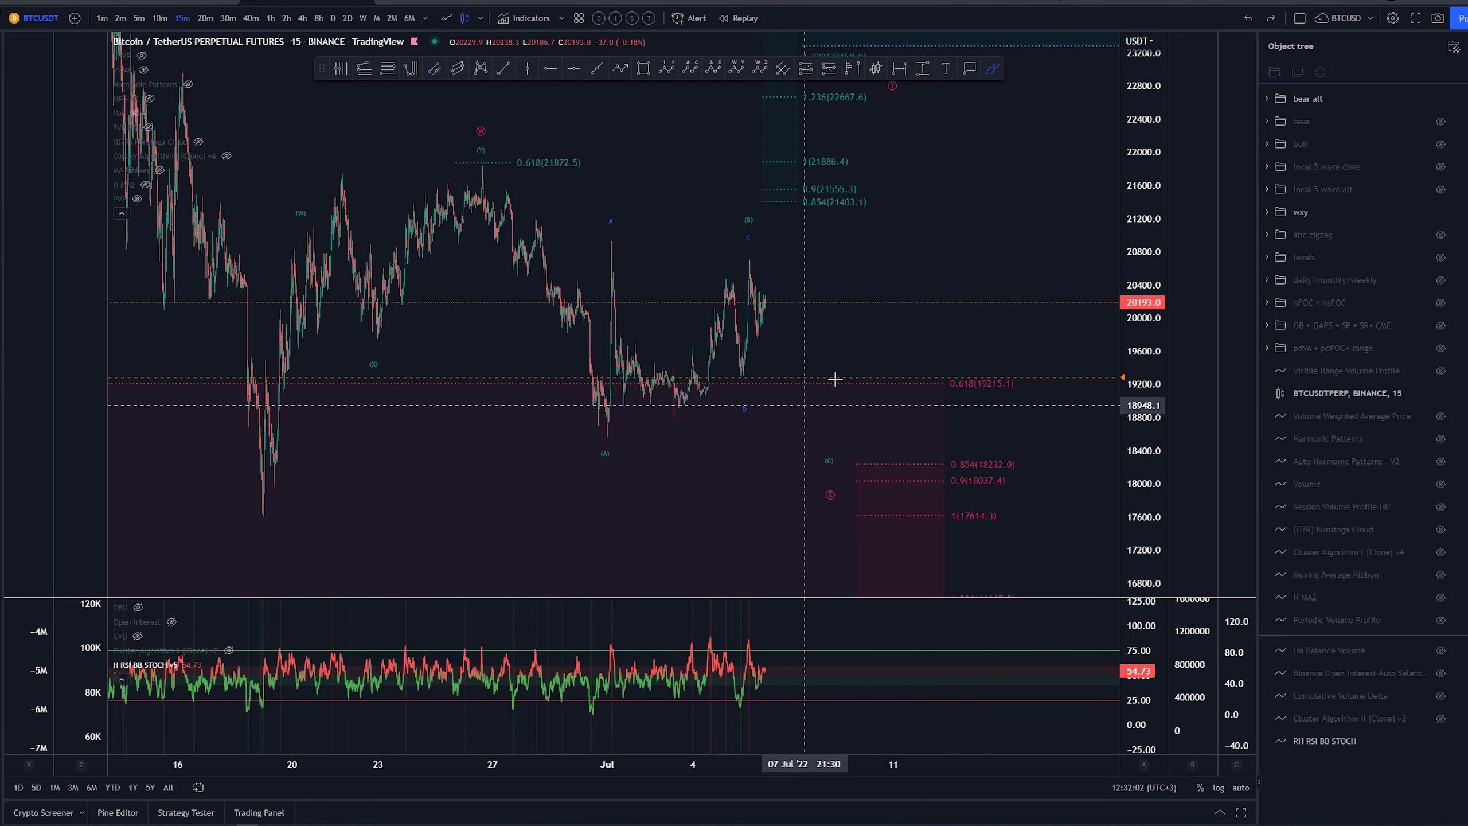
left_click_drag(926, 274, 884, 308)
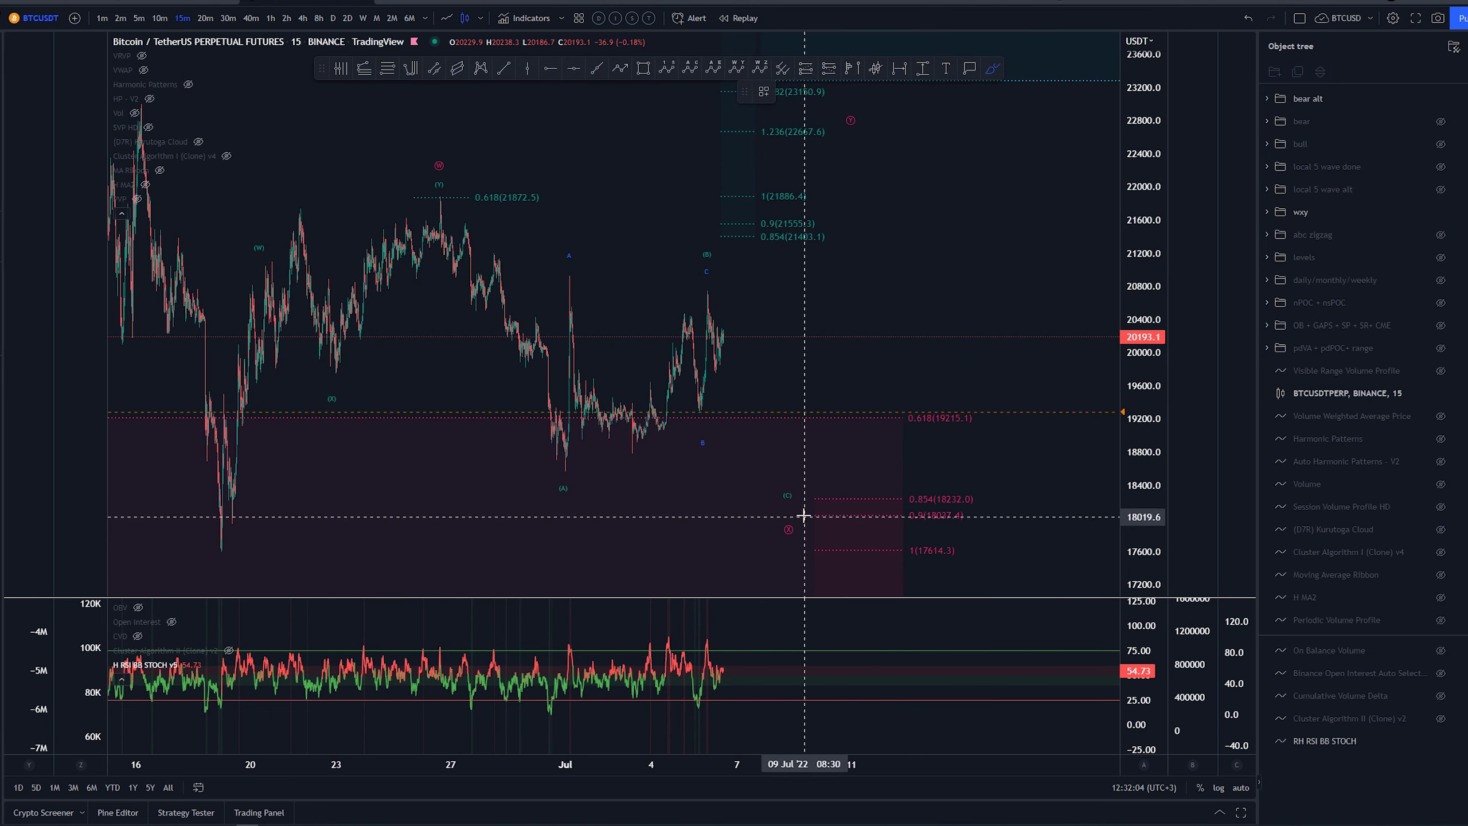
left_click_drag(803, 514, 801, 520)
key("ctrl+z")
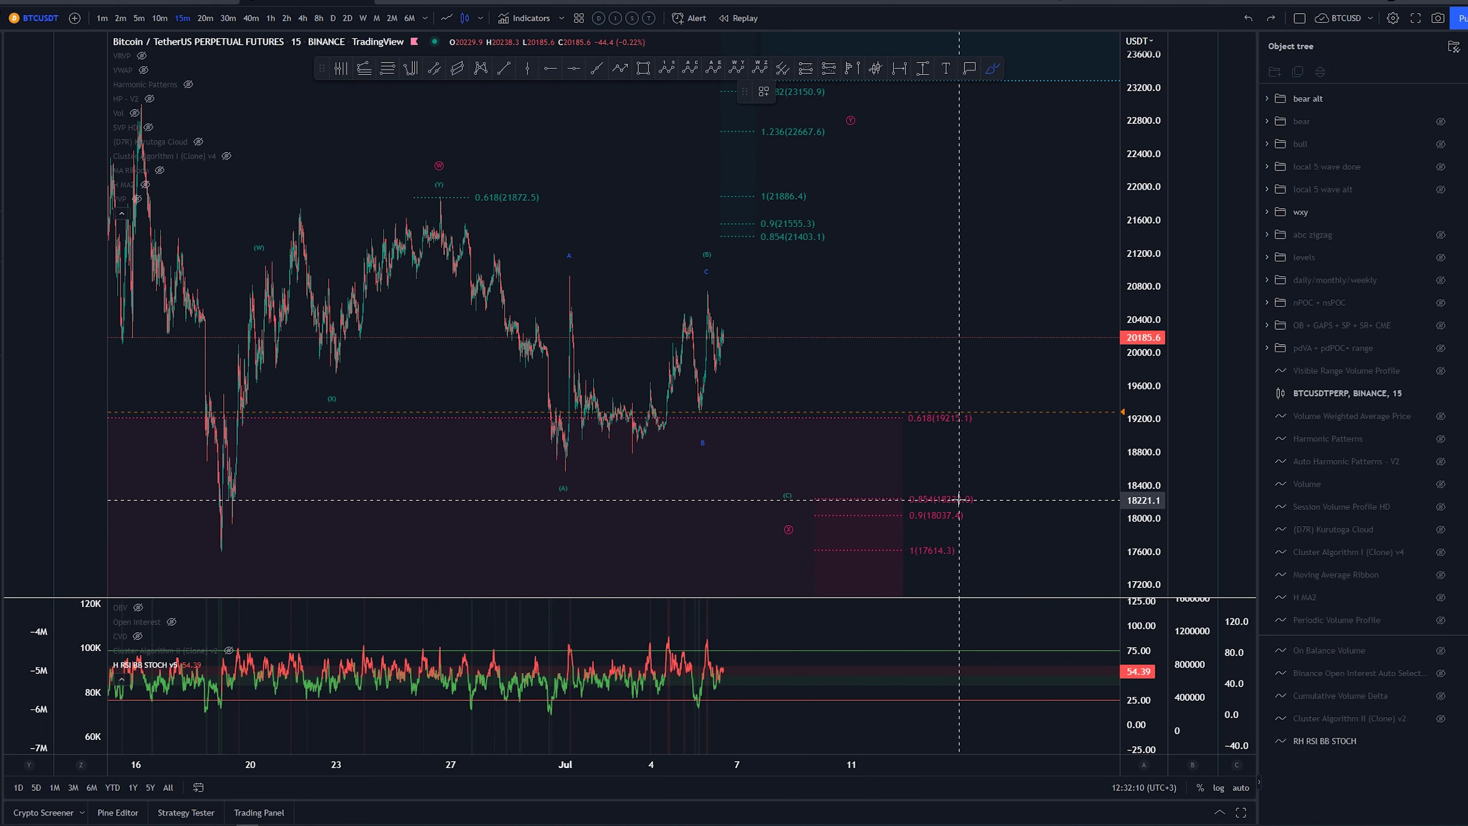
left_click_drag(970, 493, 941, 492)
left_click_drag(970, 528, 812, 514)
key("Delete")
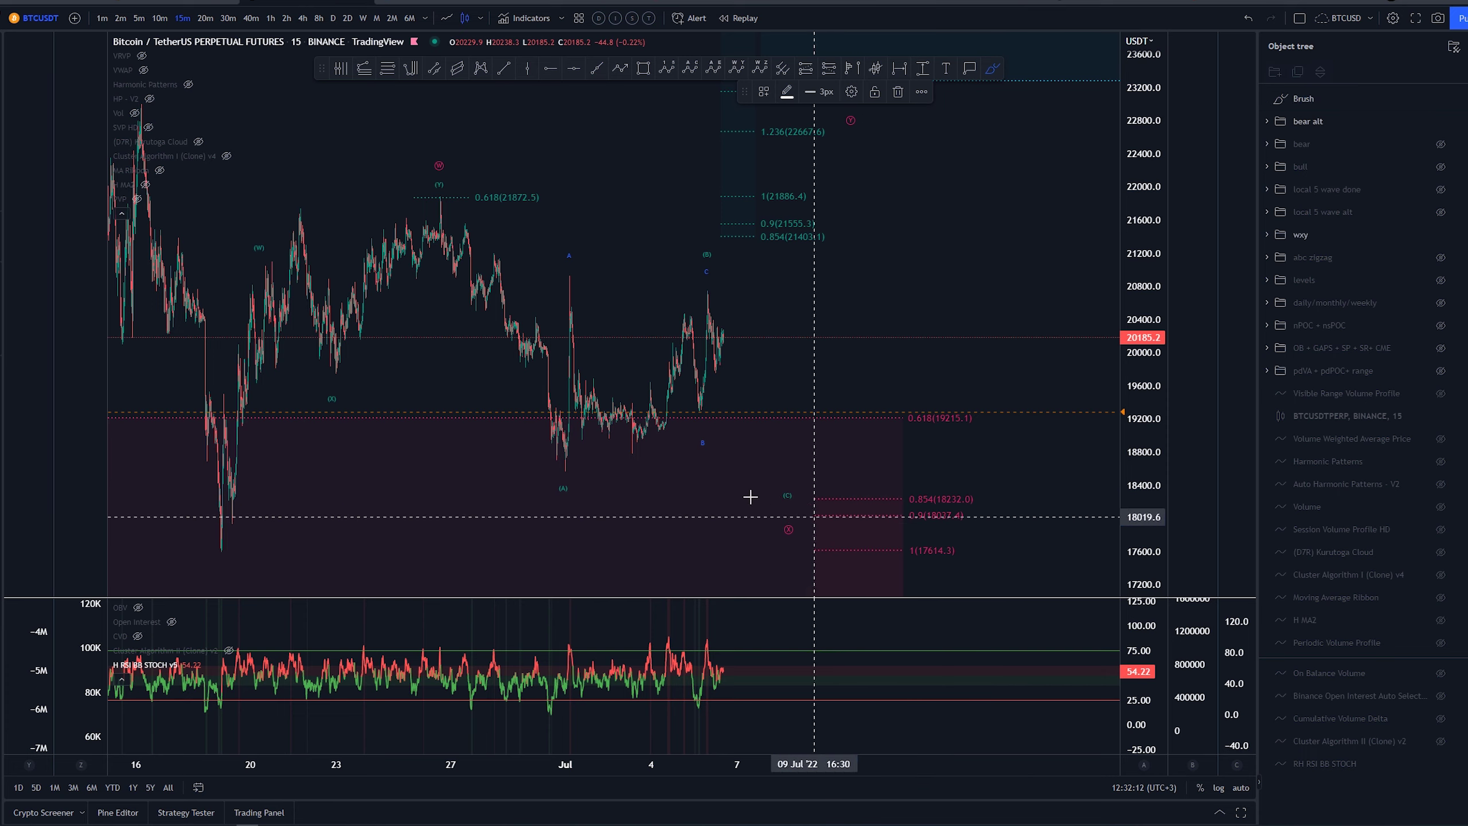
mouse_move(216, 567)
left_mouse_down()
mouse_move(224, 394)
mouse_move(397, 164)
mouse_move(457, 237)
mouse_move(245, 564)
left_mouse_up()
key("ctrl+z")
left_click_drag(443, 153, 423, 151)
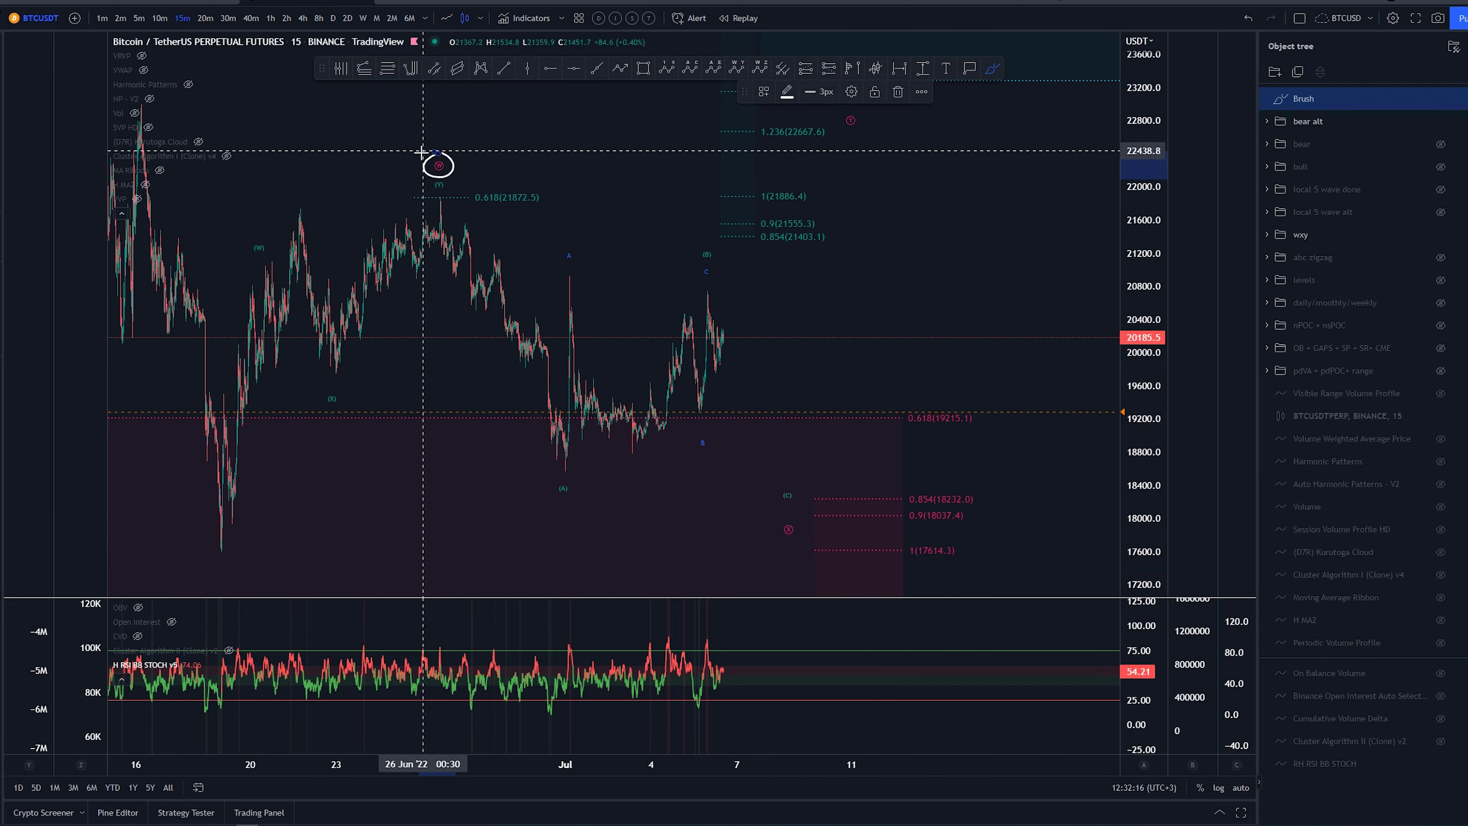
key("ctrl+z")
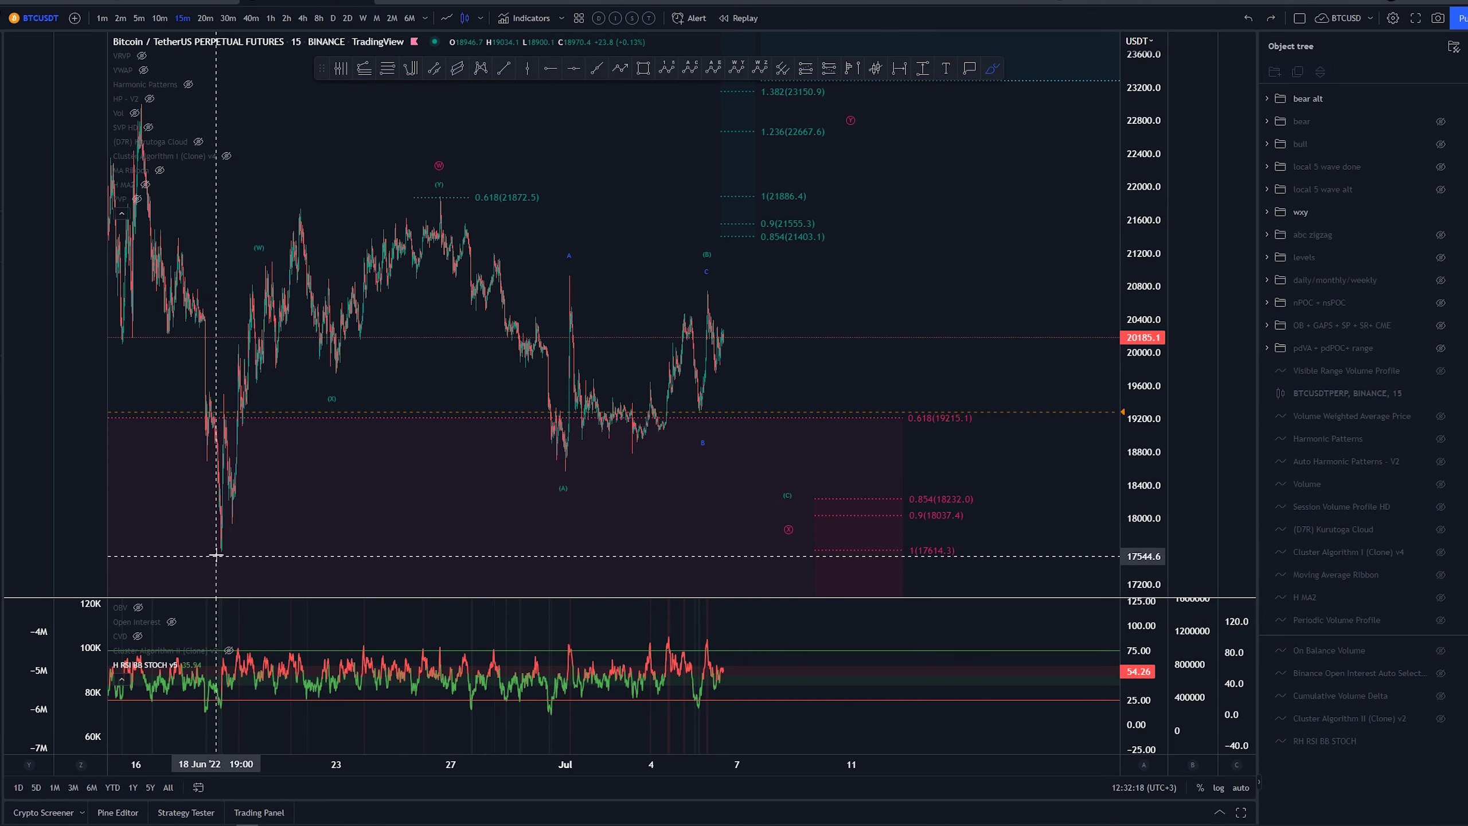
mouse_move(224, 544)
left_mouse_down()
mouse_move(409, 191)
mouse_move(443, 197)
mouse_move(726, 431)
mouse_move(868, 200)
left_mouse_up()
key("ctrl+z")
left_click_drag(858, 499, 872, 514)
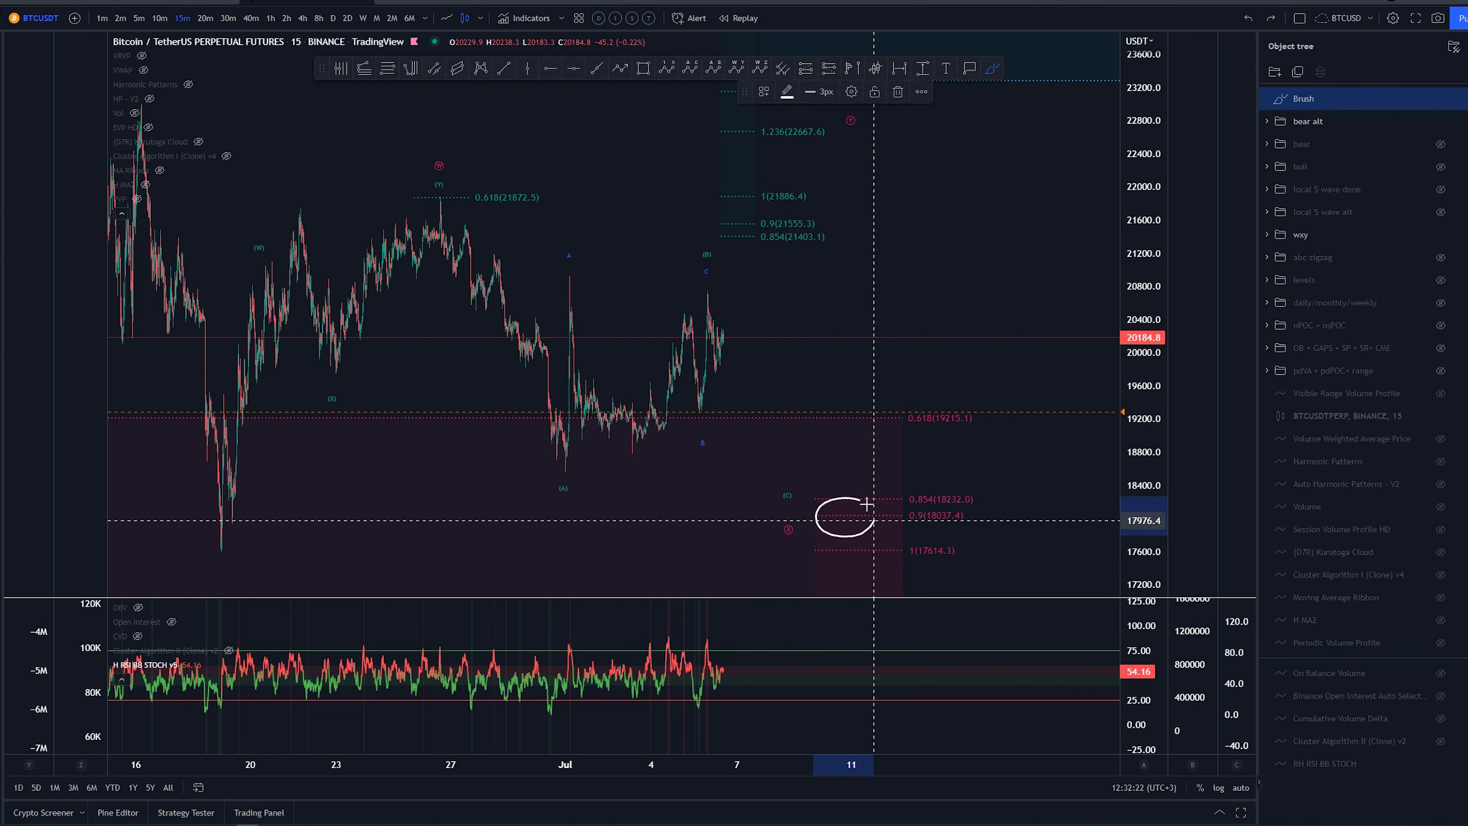
key("ctrl+z")
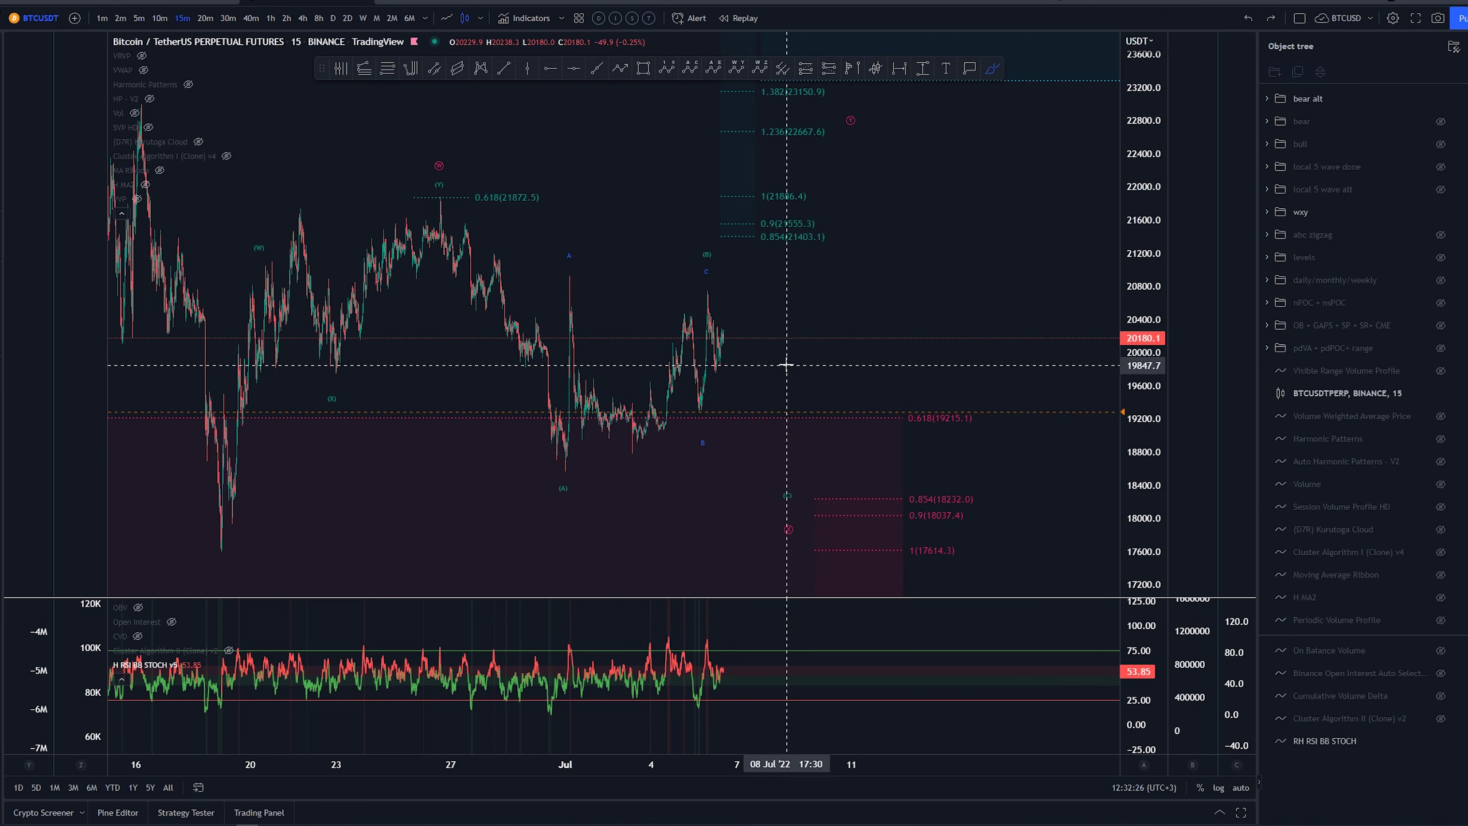
mouse_move(813, 518)
left_mouse_down()
mouse_move(946, 267)
mouse_move(998, 113)
mouse_move(860, 272)
mouse_move(809, 475)
left_mouse_up()
key("ctrl+z")
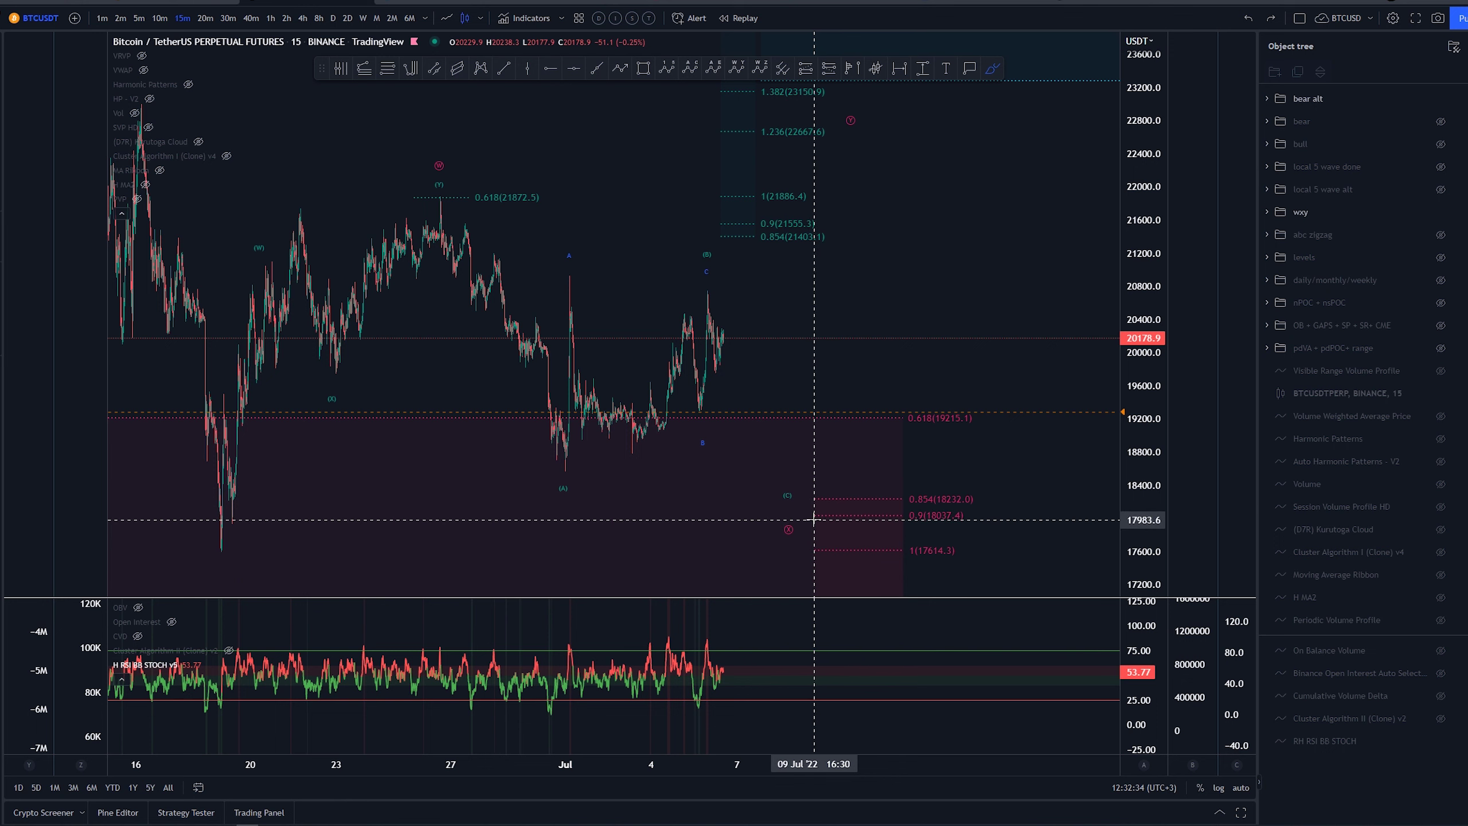
key("Escape")
left_click_drag(940, 295, 958, 292)
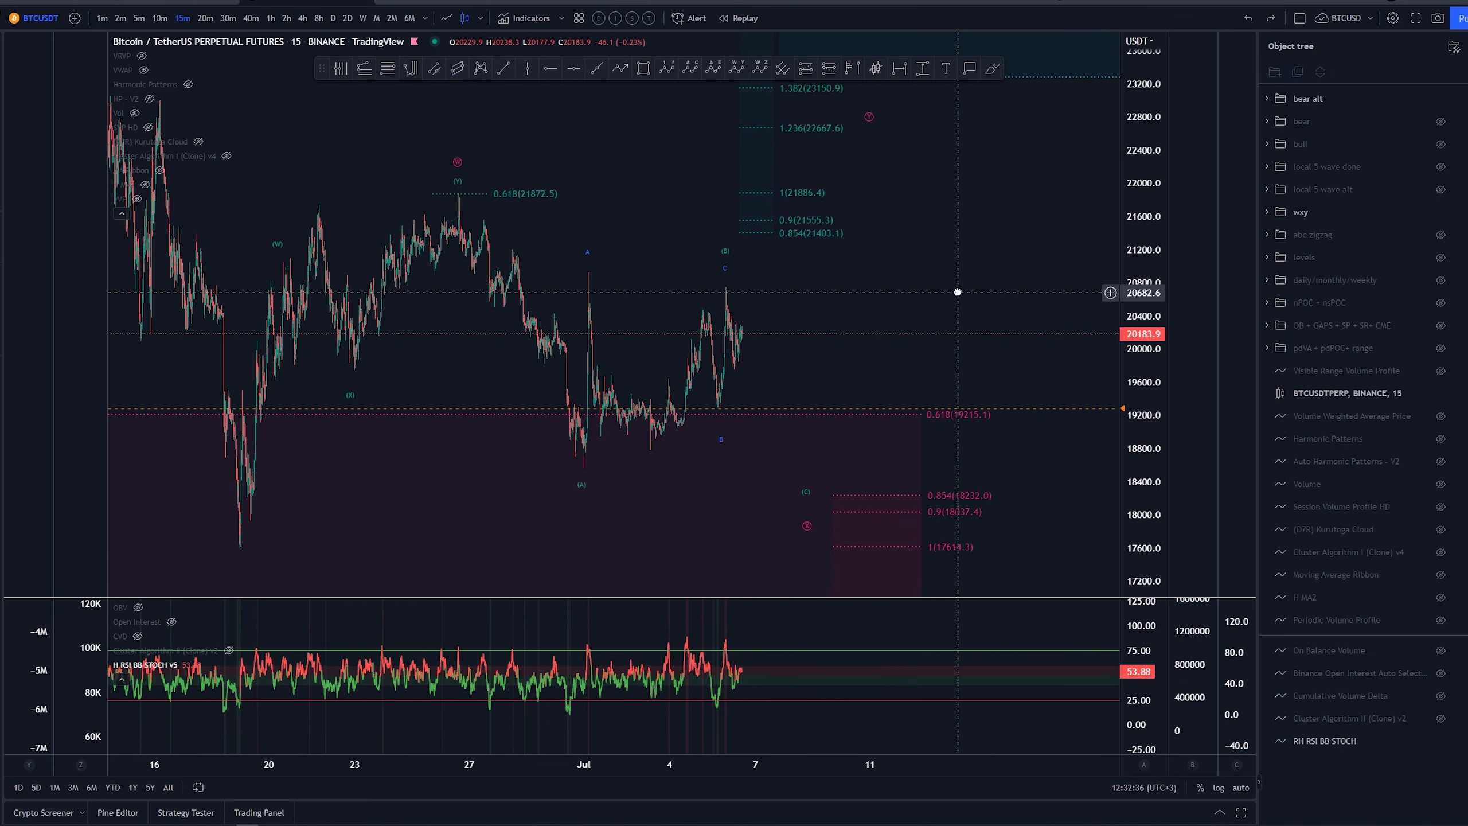